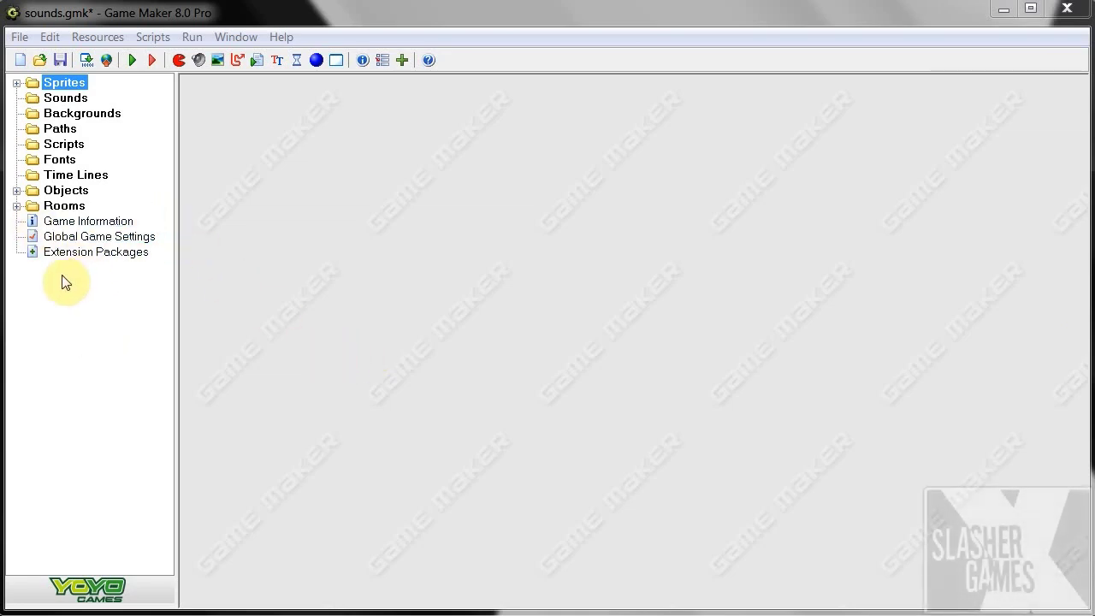
Step: Expand the Objects folder and run the sounds.gmk game to test it
left_click(17, 190)
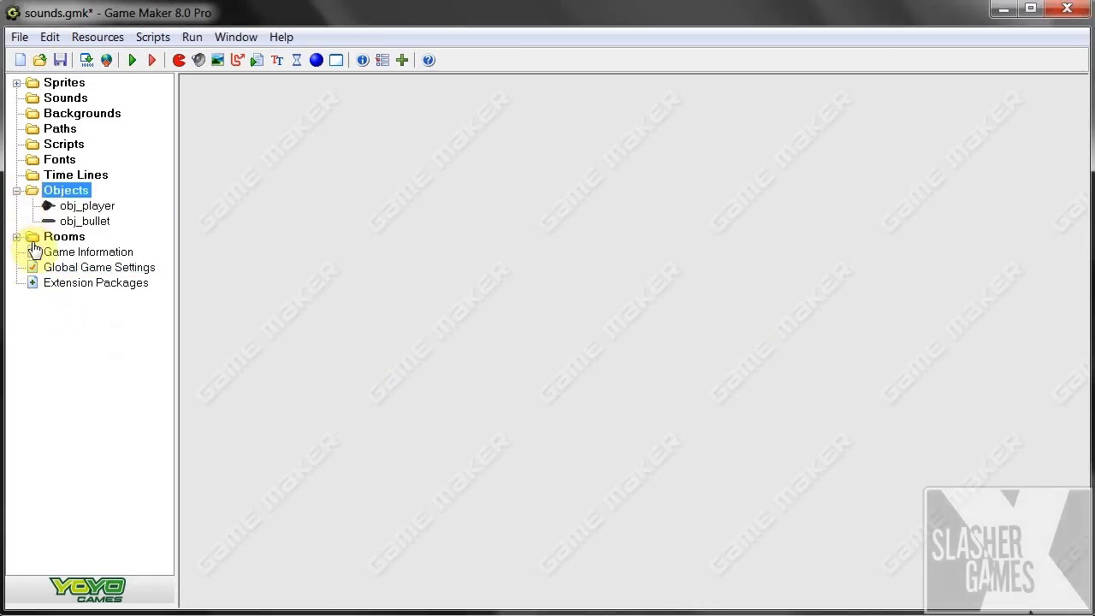
left_click(133, 60)
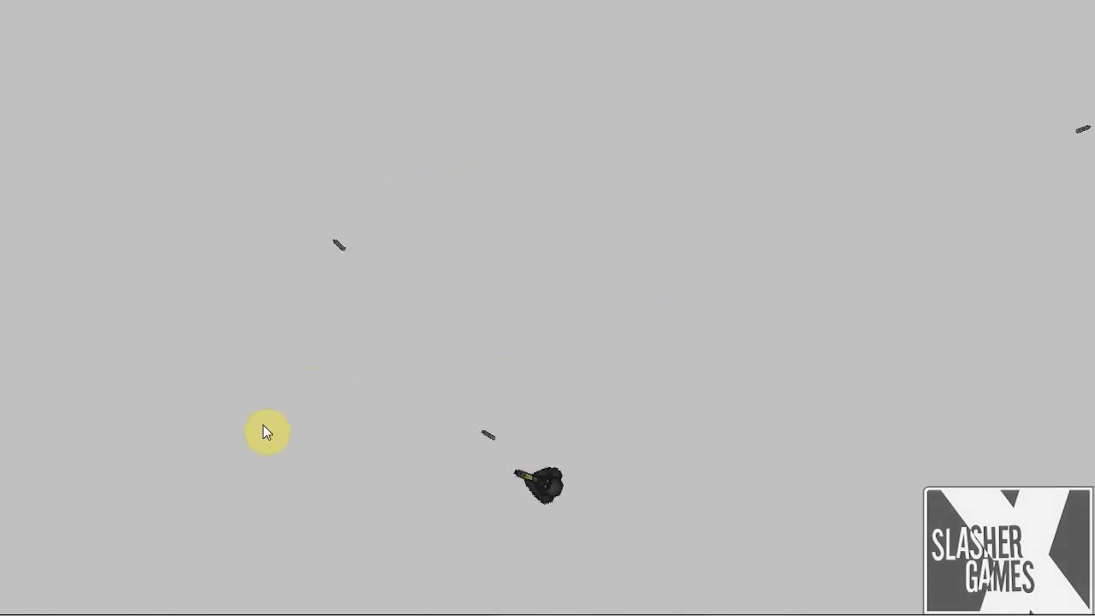
Step: Move the player with WASD keys and fire bullets at several spots in the room
left_click(268, 432)
key("a")
left_click(664, 279)
key("s")
key("d")
left_click(469, 431)
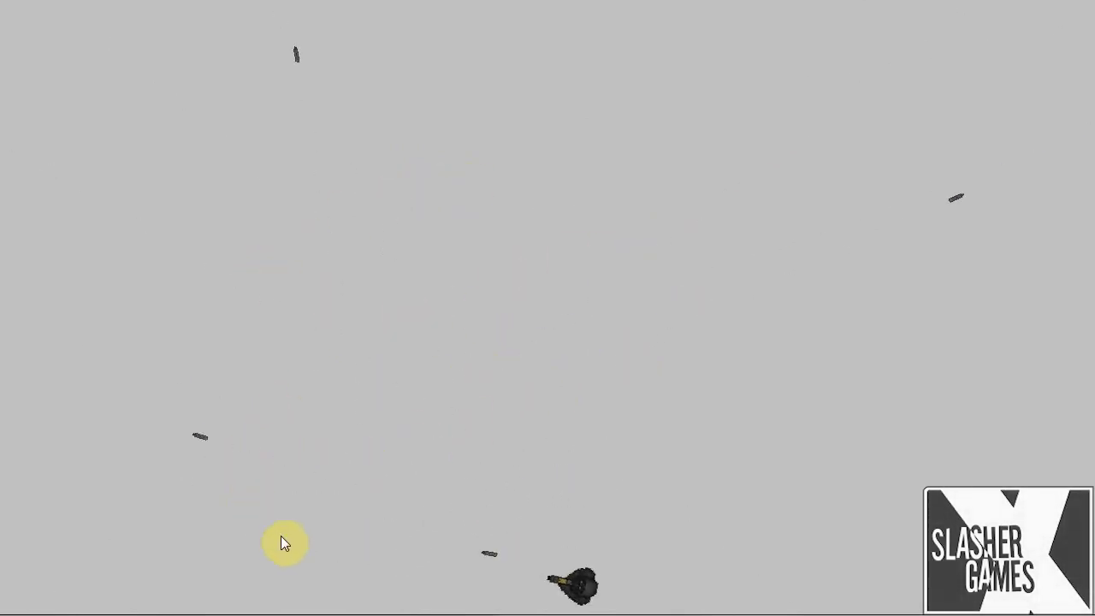
key("a")
left_click(391, 530)
key("w")
left_click(650, 427)
left_click(493, 416)
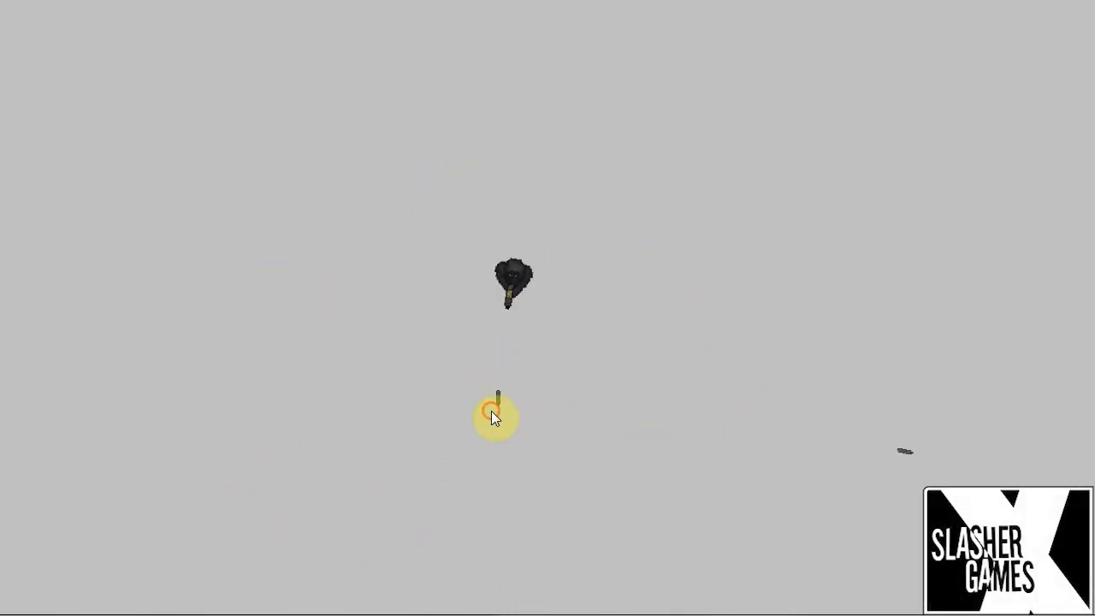
left_click(384, 333)
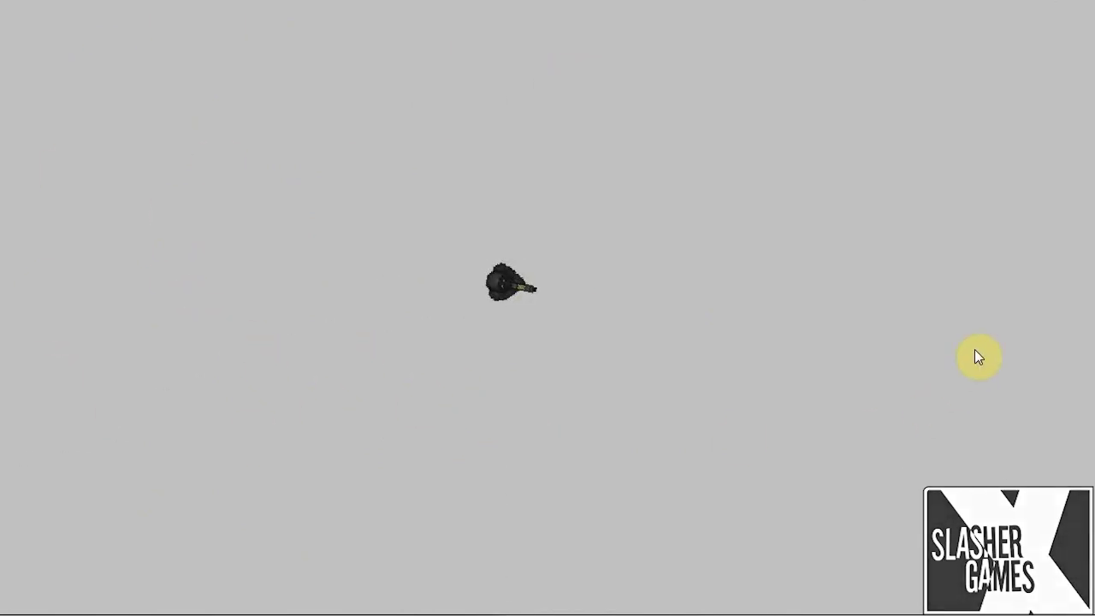
Step: Fire more bullets across the room, then quit the game with Escape
left_click(780, 299)
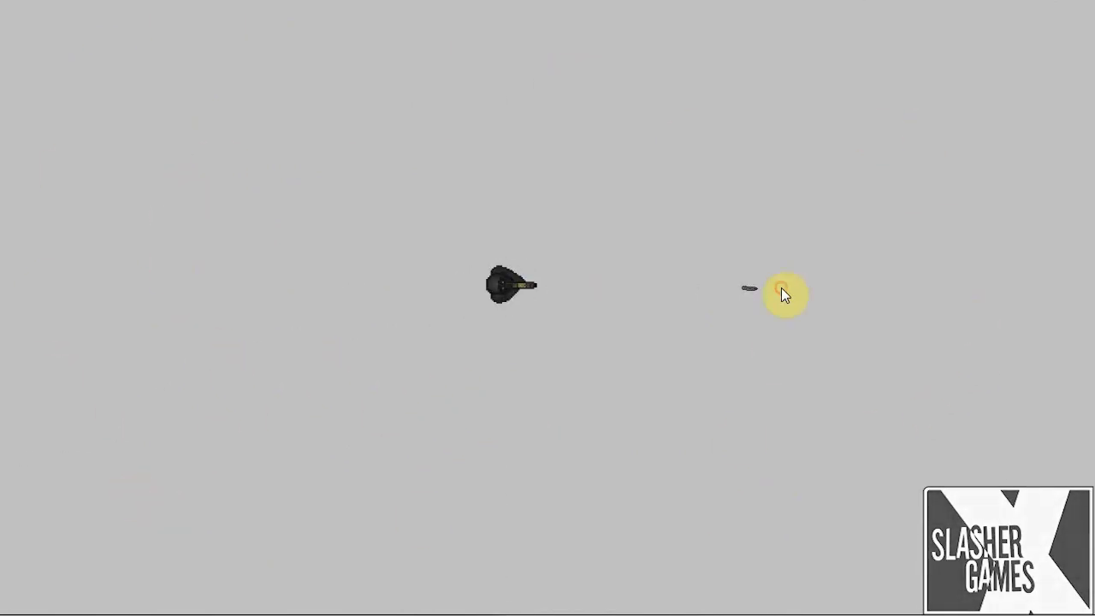
left_click(420, 396)
left_click(340, 198)
left_click(268, 414)
left_click(474, 484)
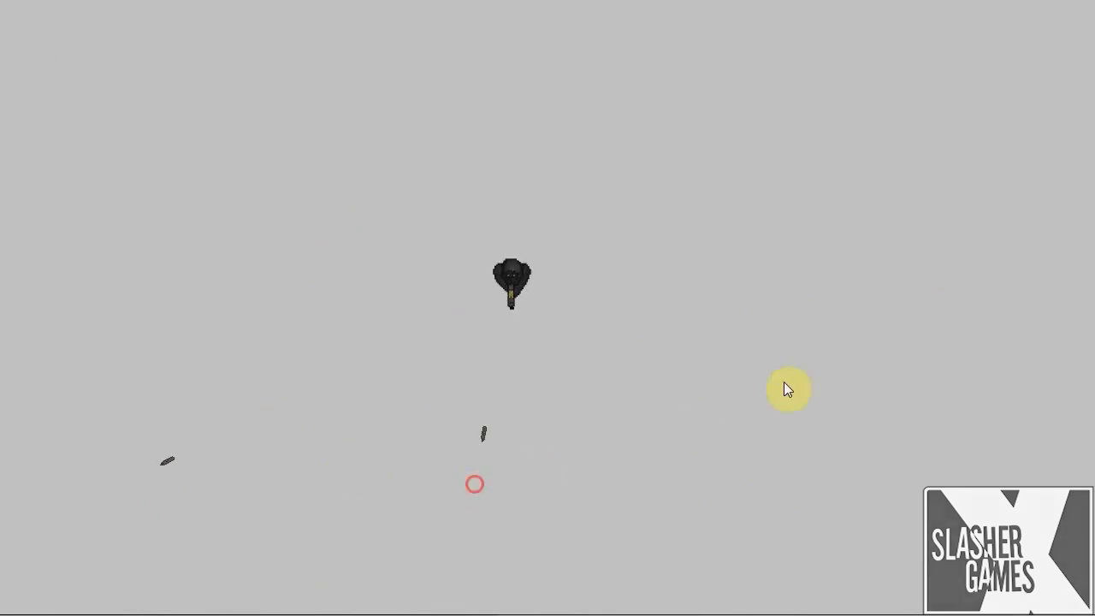
left_click(787, 386)
left_click(769, 205)
left_click(439, 154)
key("Escape")
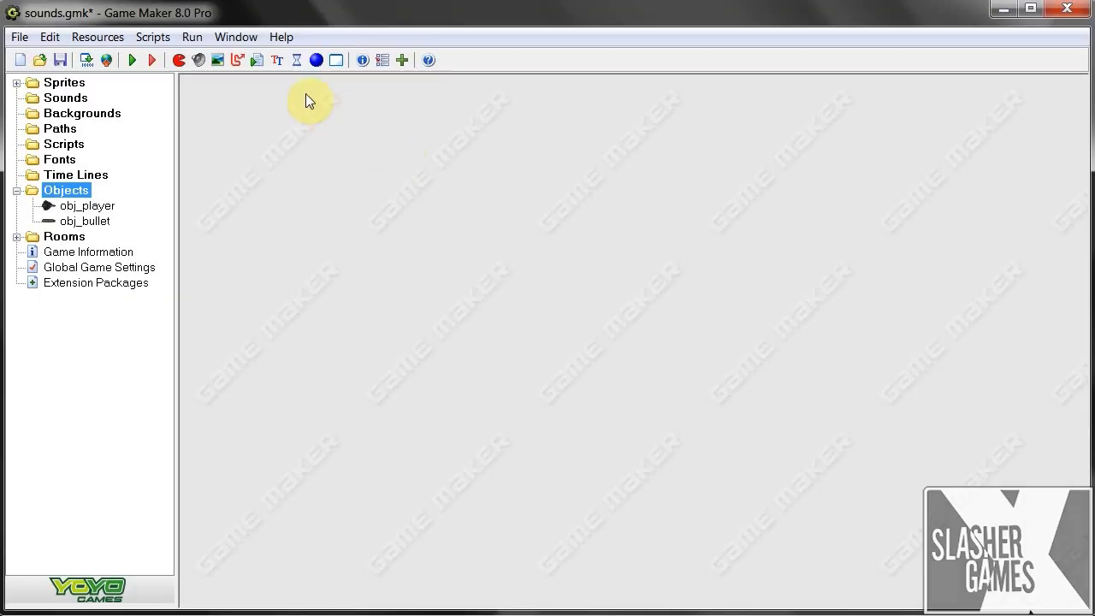
Step: Create sound11 in the Sounds folder as Background music and start loading its audio file
left_click(17, 190)
left_click(52, 99)
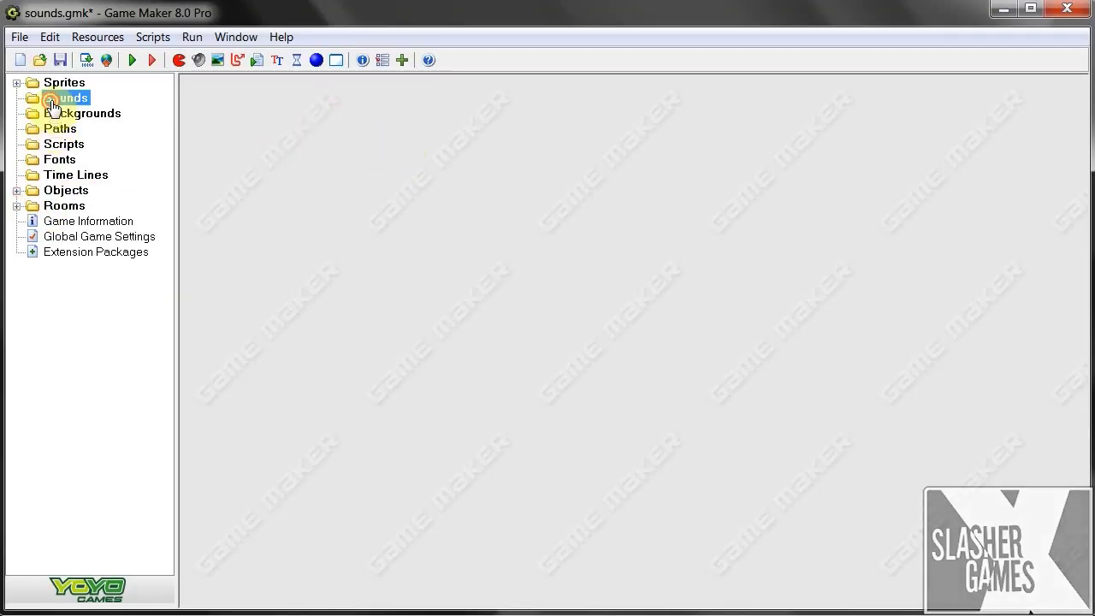
right_click(52, 99)
left_click(81, 109)
left_click_drag(285, 128, 382, 98)
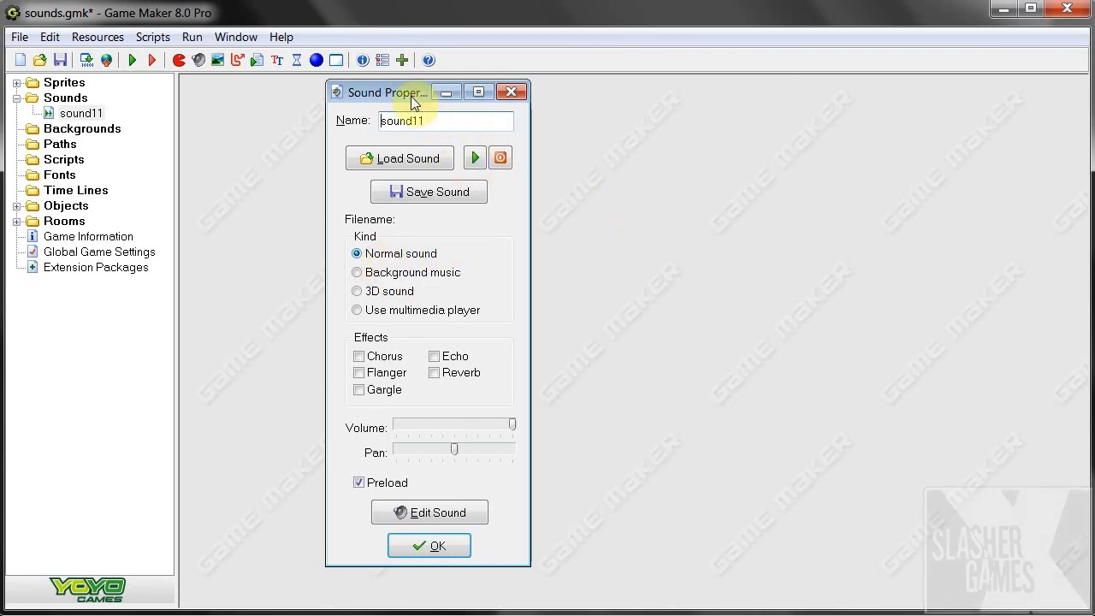
left_click_drag(409, 96, 400, 97)
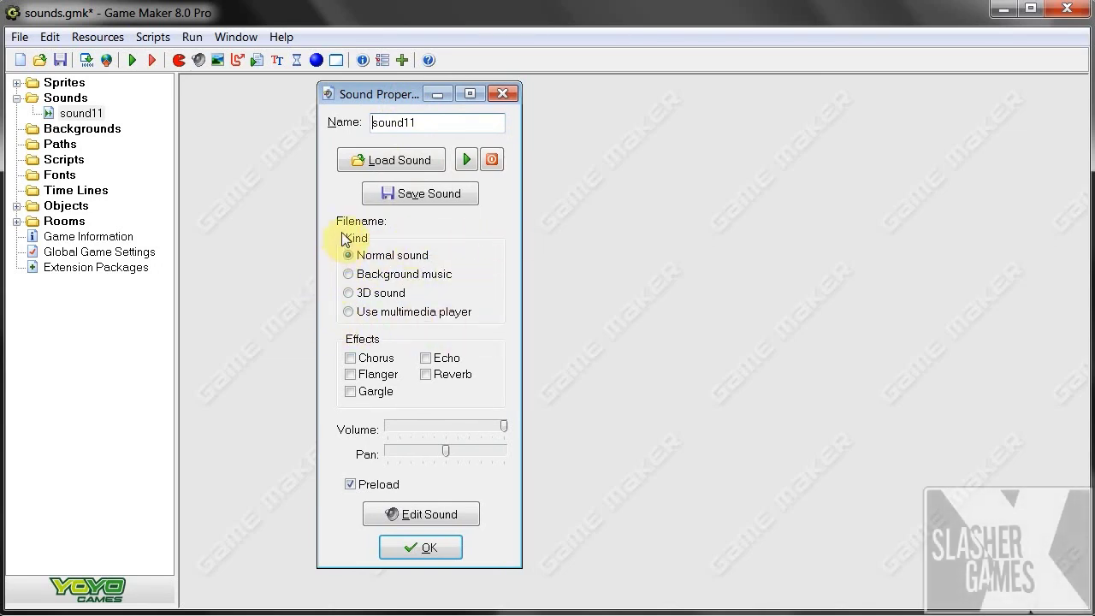
left_click(350, 276)
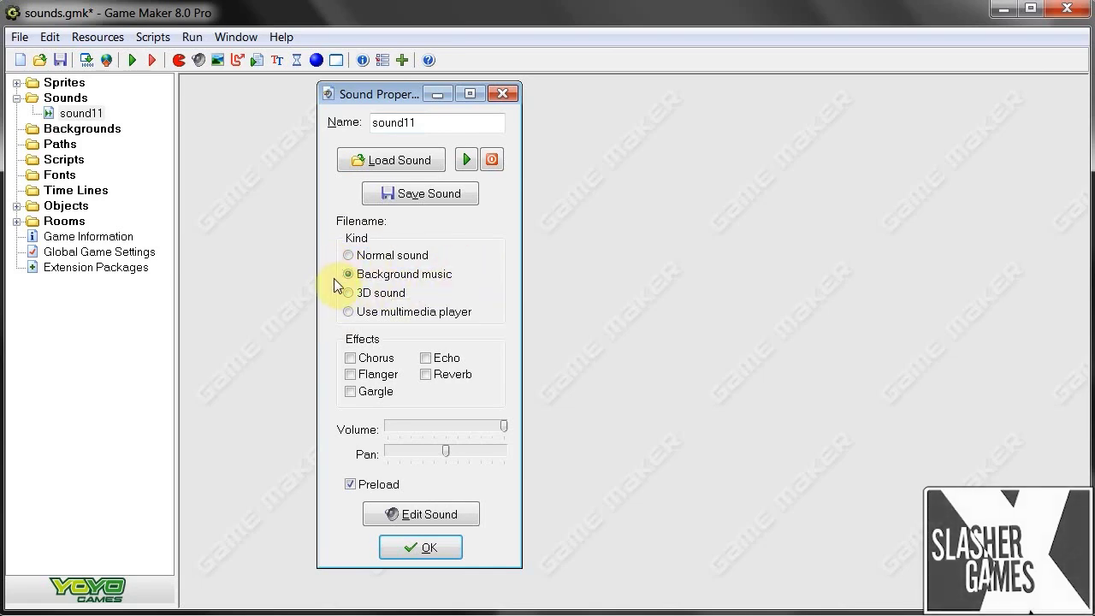
left_click(398, 160)
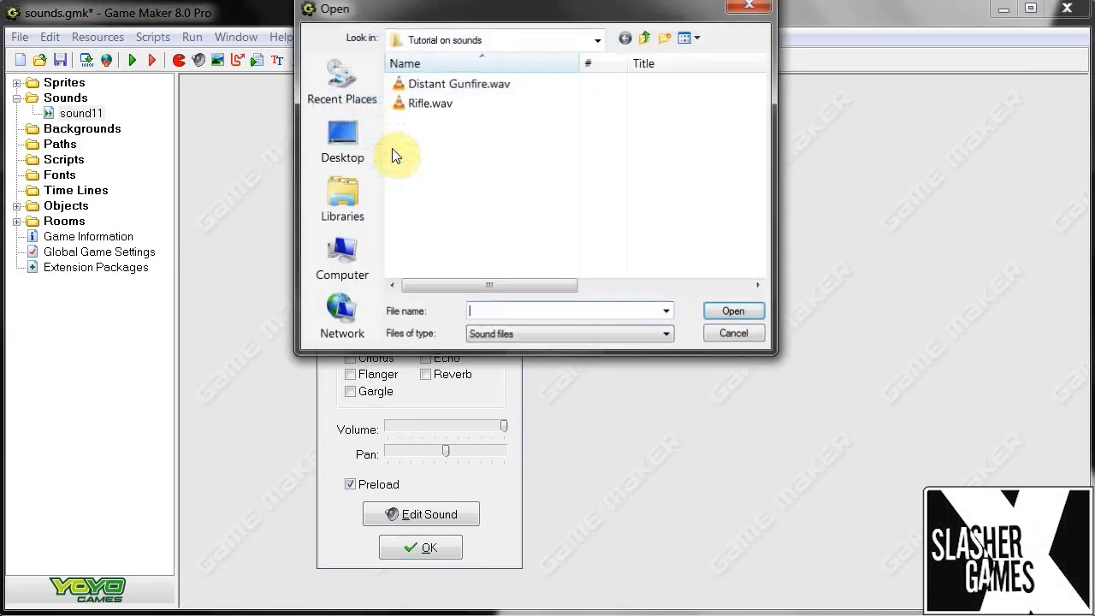
Step: Load Rifle.wav into the sound, lower its volume to about 75% and preview it
left_click_drag(429, 13, 428, 96)
left_click(425, 182)
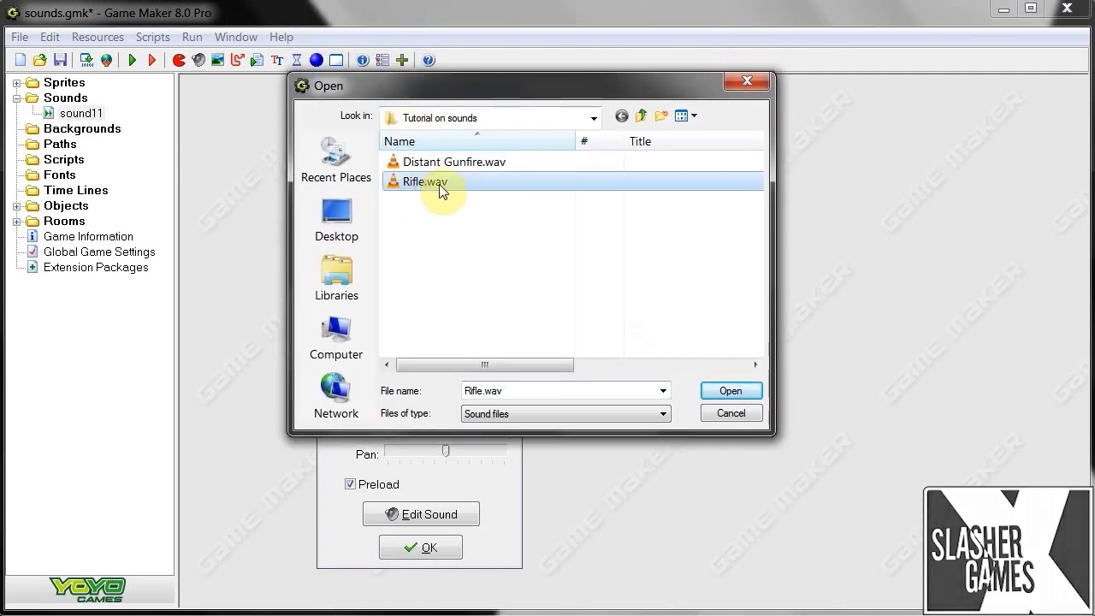
left_click(713, 392)
left_click(351, 255)
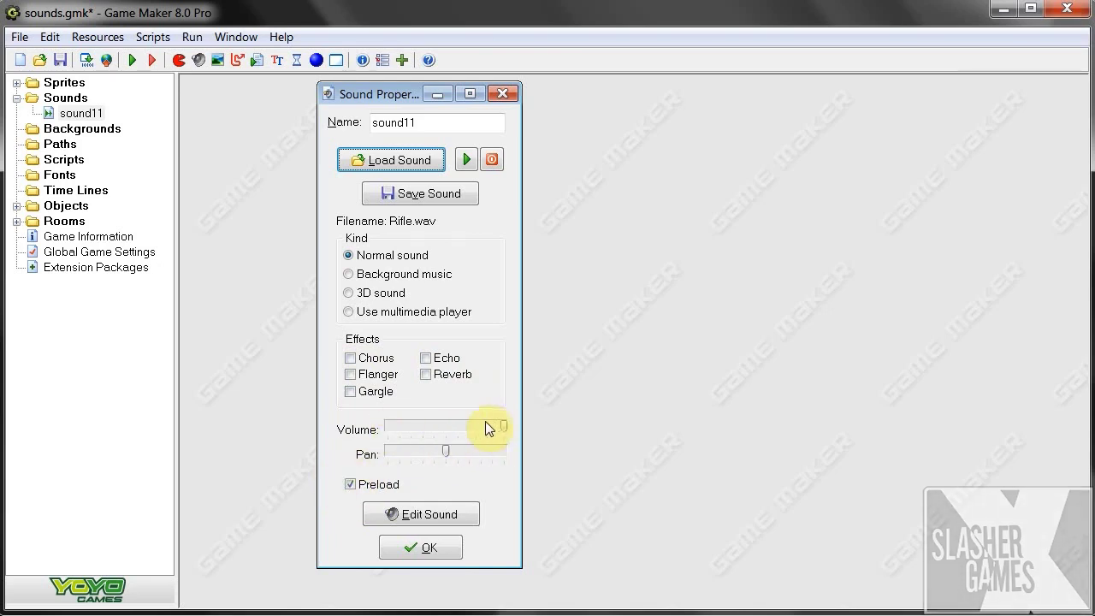
left_click_drag(502, 424, 476, 427)
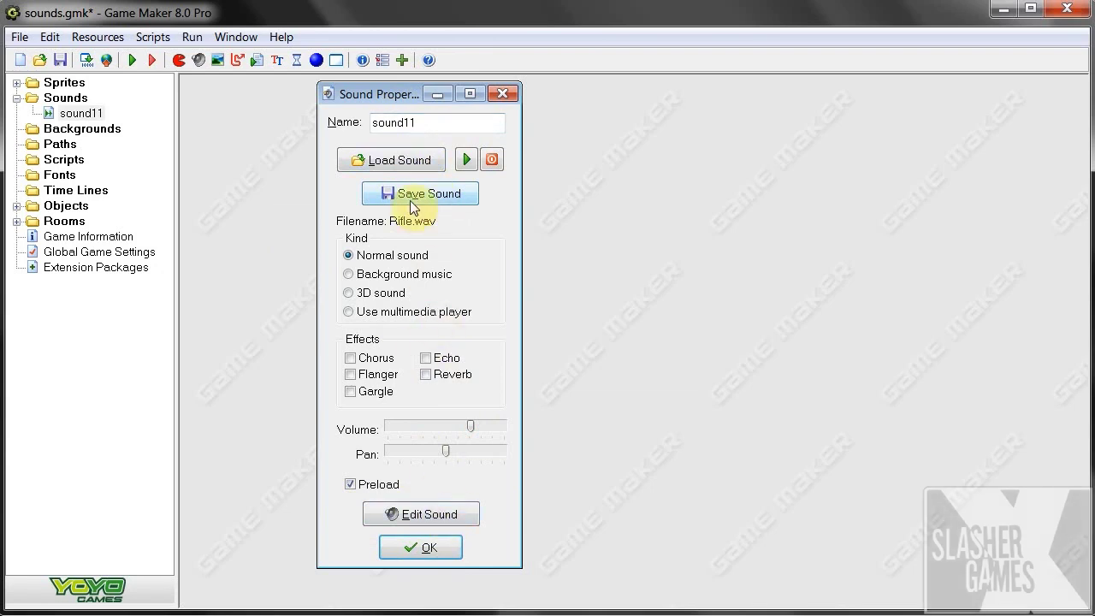
left_click(467, 160)
left_click(493, 161)
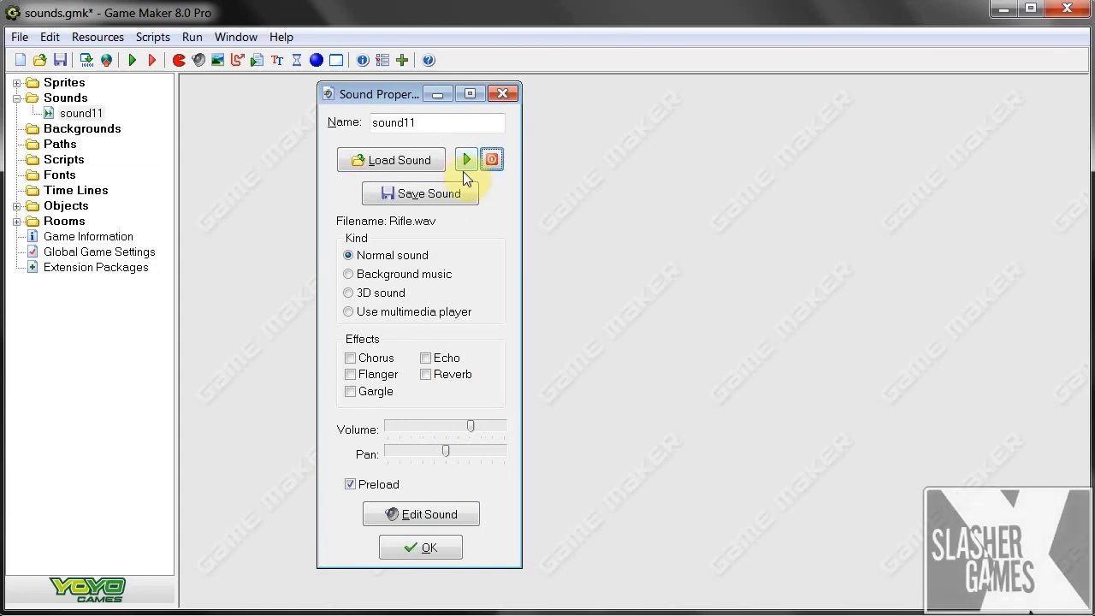
Step: Rename the sound to snd_rifle and accept its settings
left_click_drag(450, 125, 316, 121)
type("sn_")
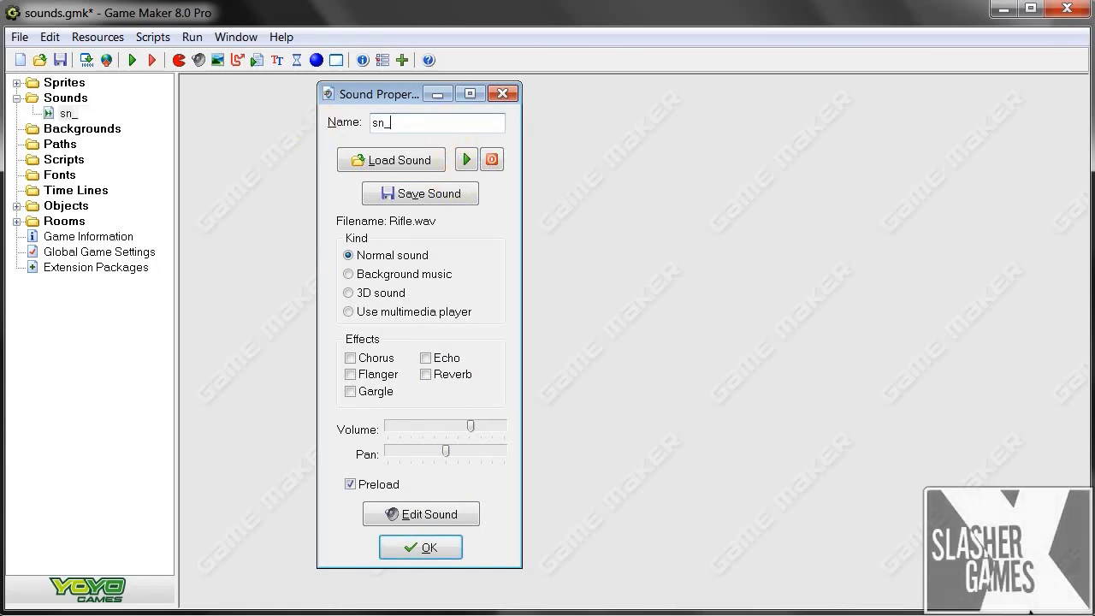
key("BackSpace")
type("d_r")
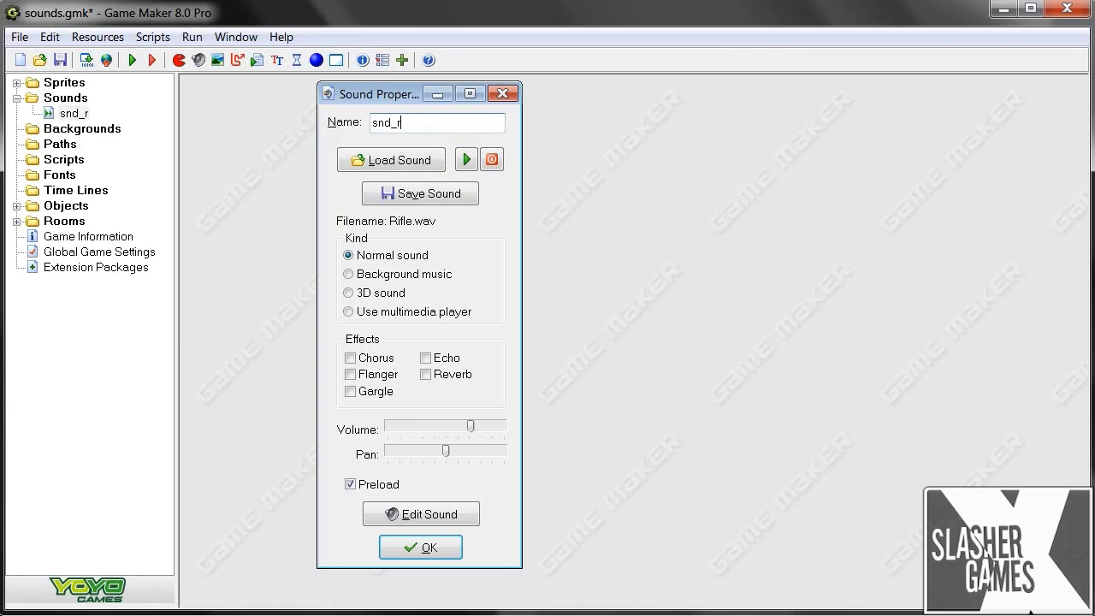
type("ifle")
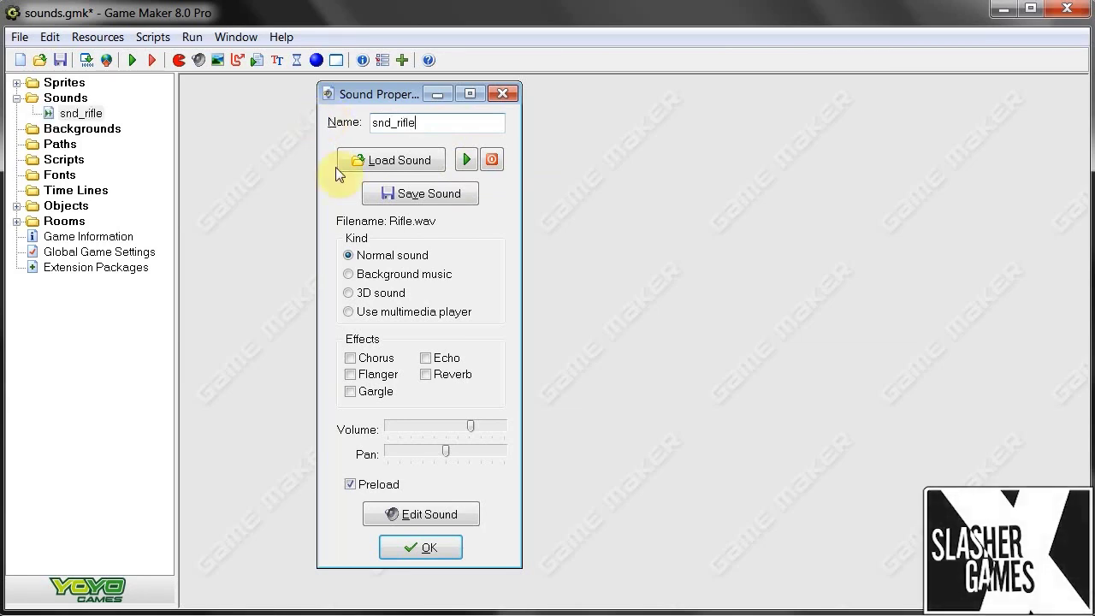
left_click(402, 546)
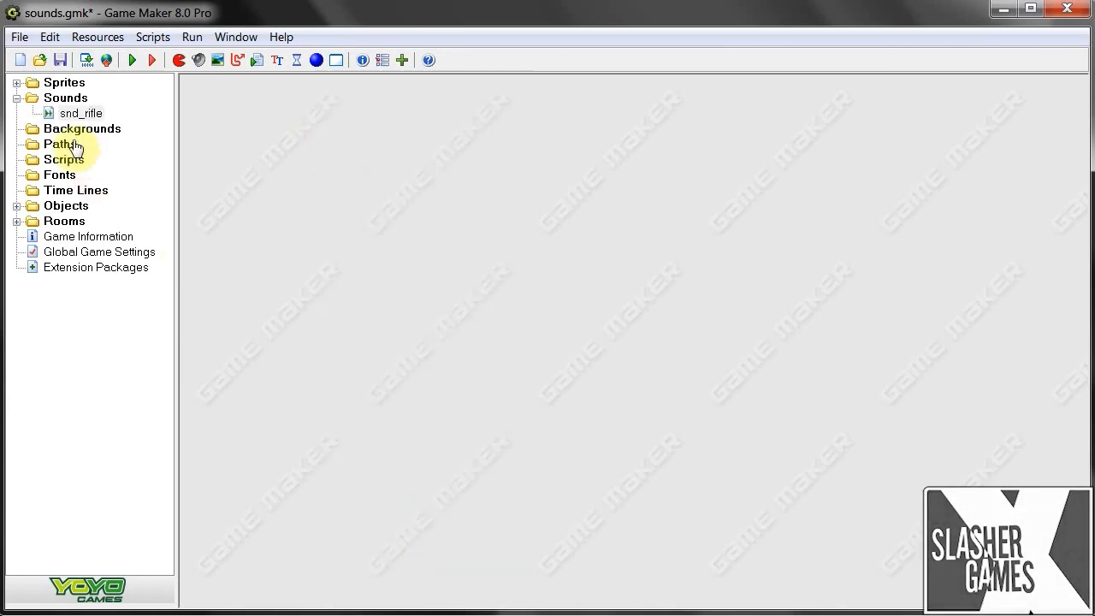
Step: Create another sound resource and name it snd_background
right_click(72, 99)
left_click(118, 105)
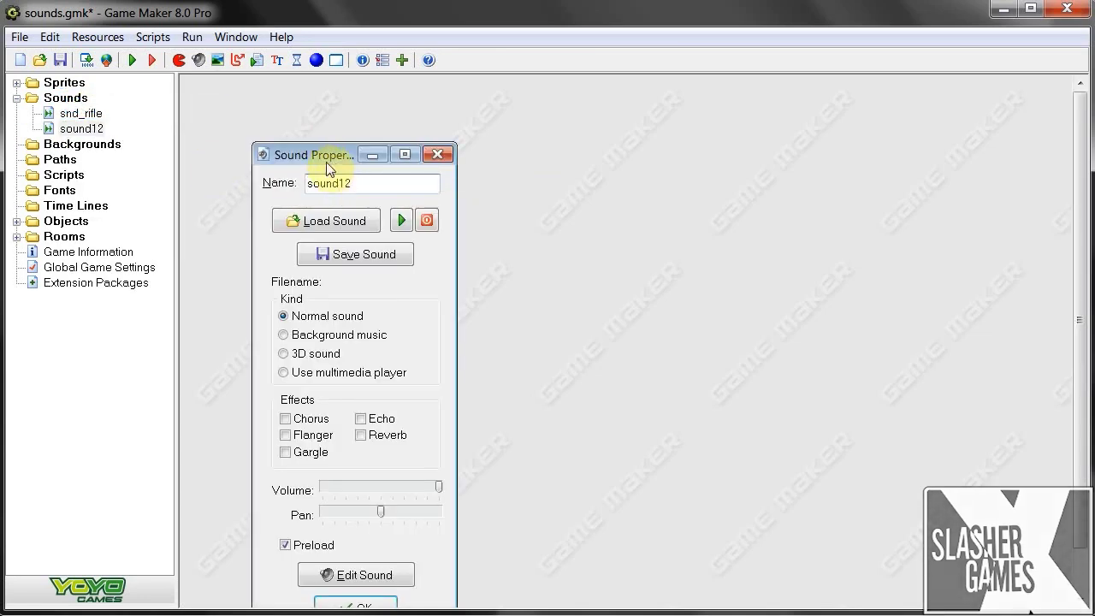
left_click_drag(326, 161, 479, 124)
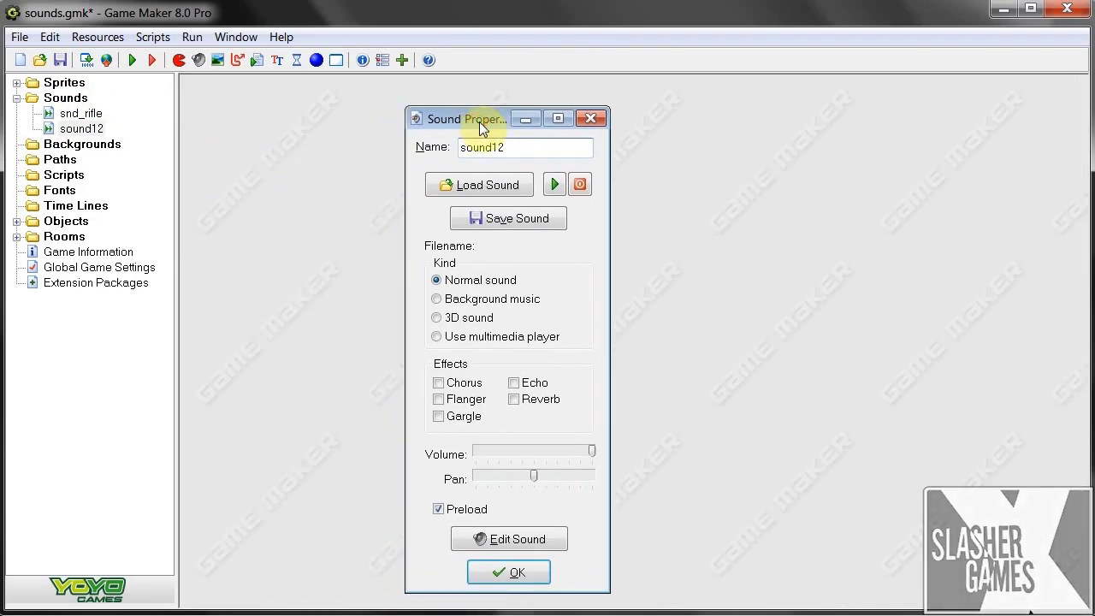
left_click_drag(583, 147, 372, 146)
type("snd")
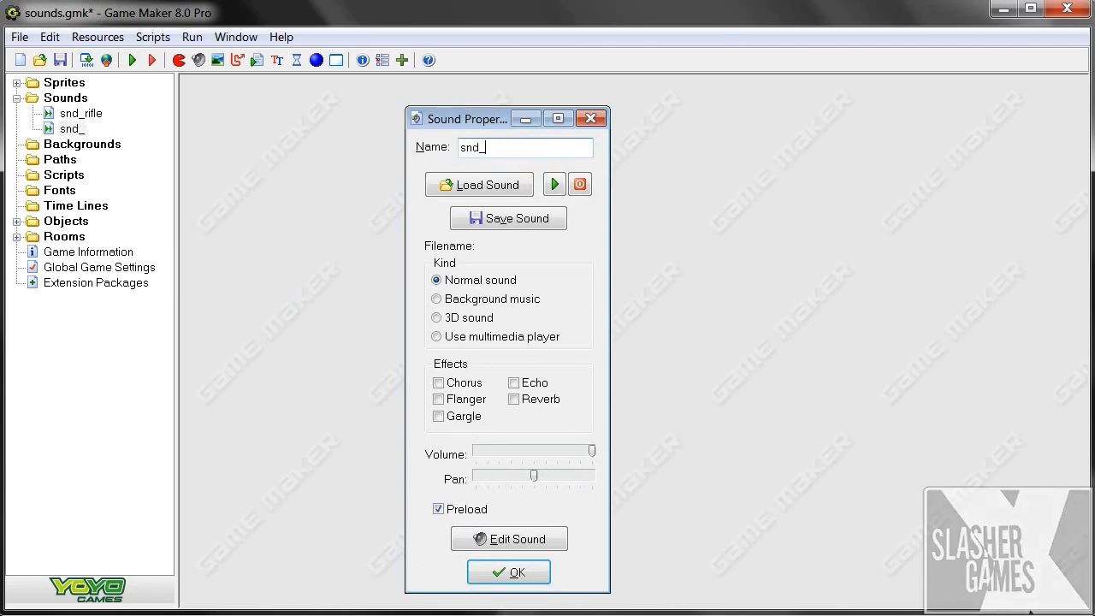
type("_background")
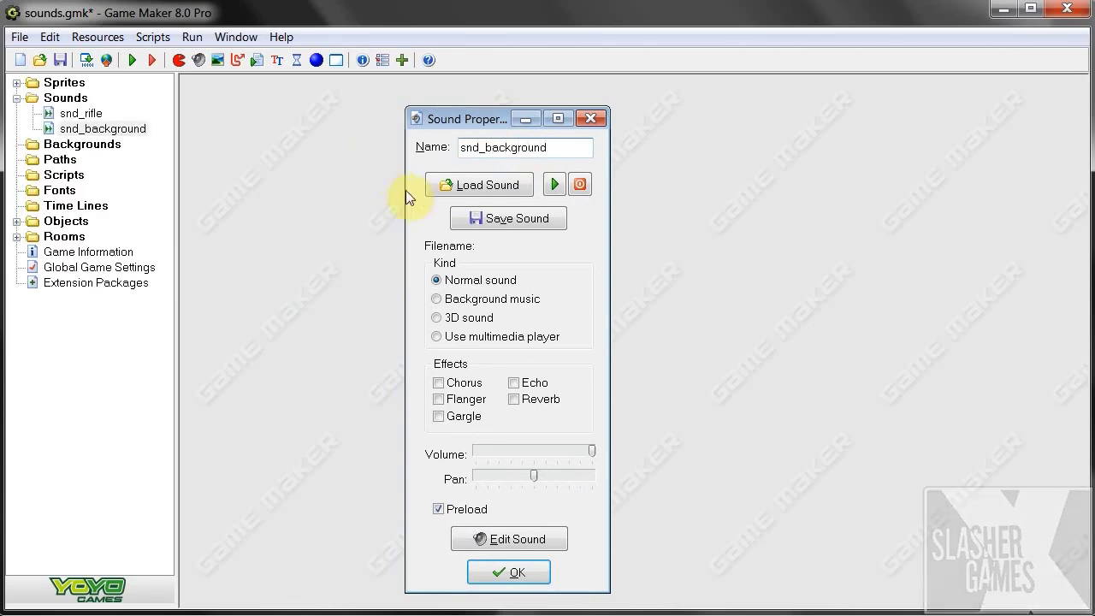
Step: Load Distant Gunfire.wav from the Tutorial on sounds folder into the sound
left_click(447, 184)
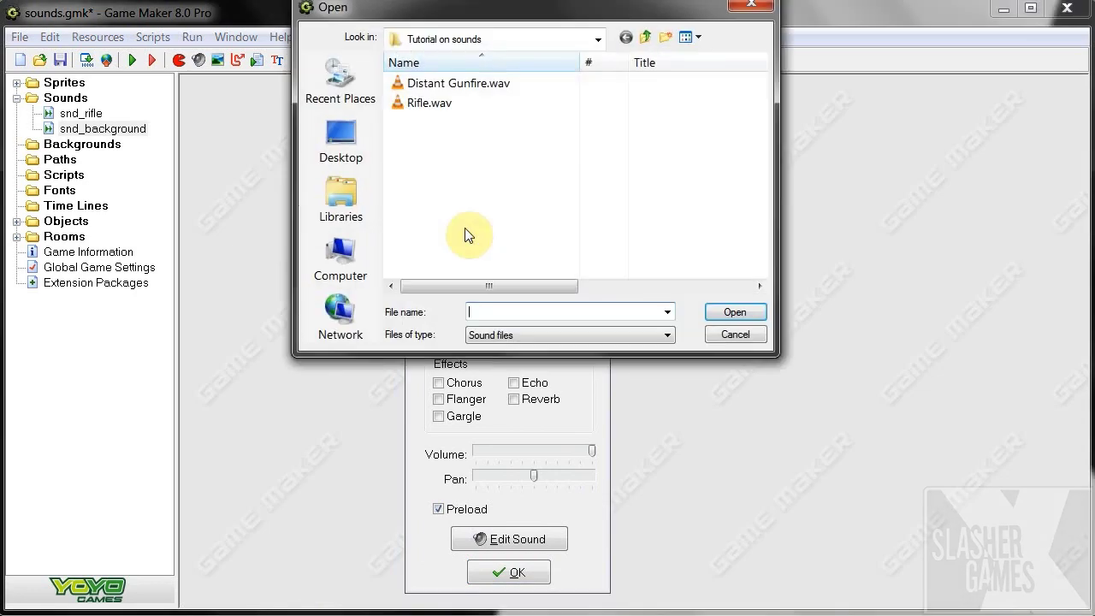
left_click(450, 90)
left_click_drag(452, 19, 453, 117)
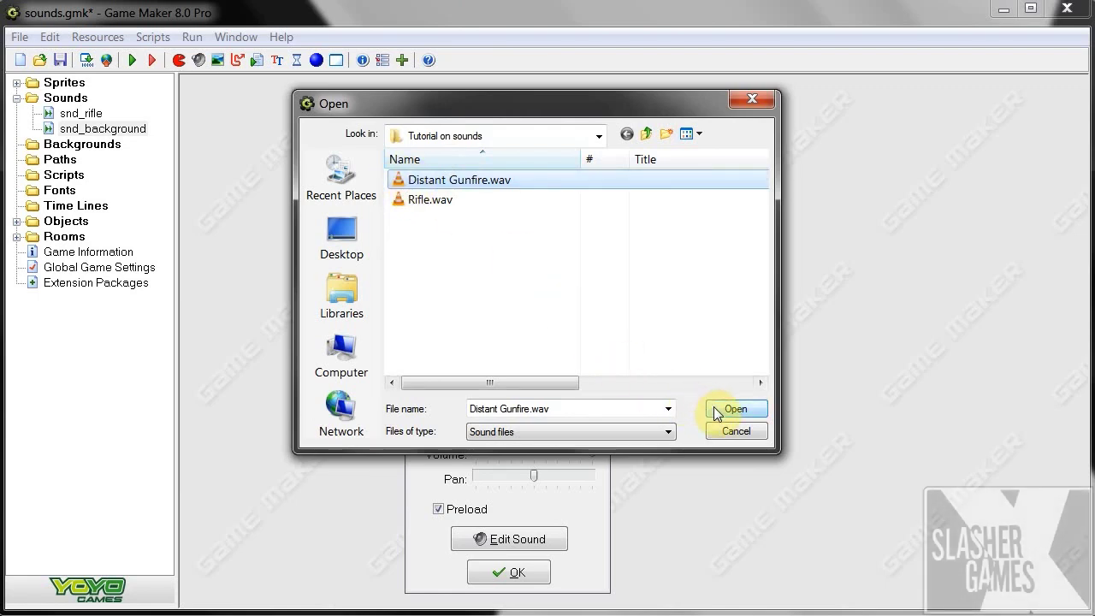
left_click(558, 408)
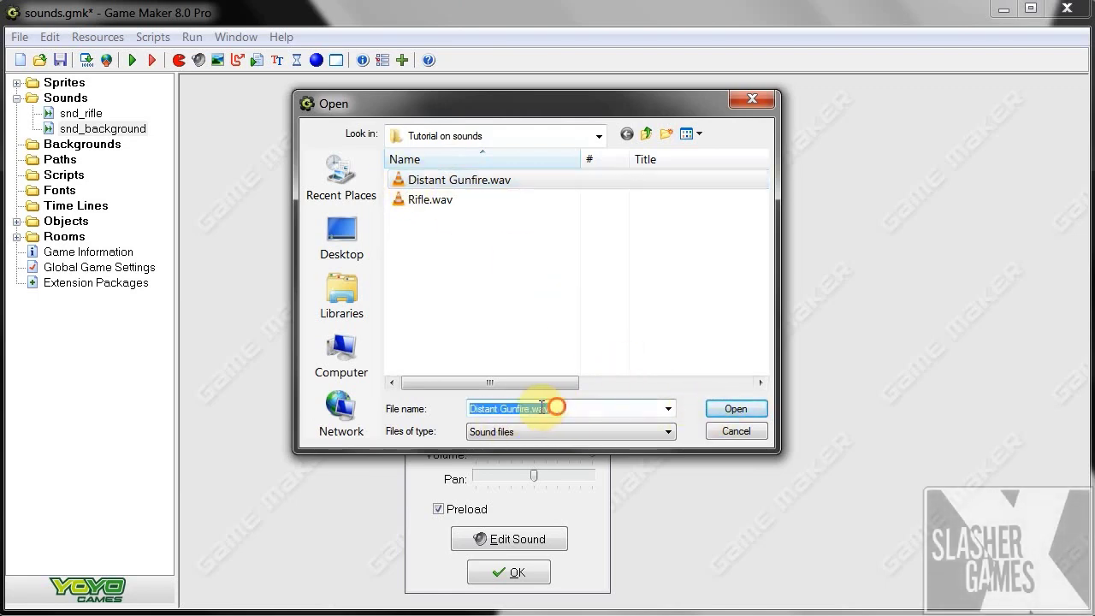
left_click_drag(561, 103, 185, 176)
left_click(691, 452)
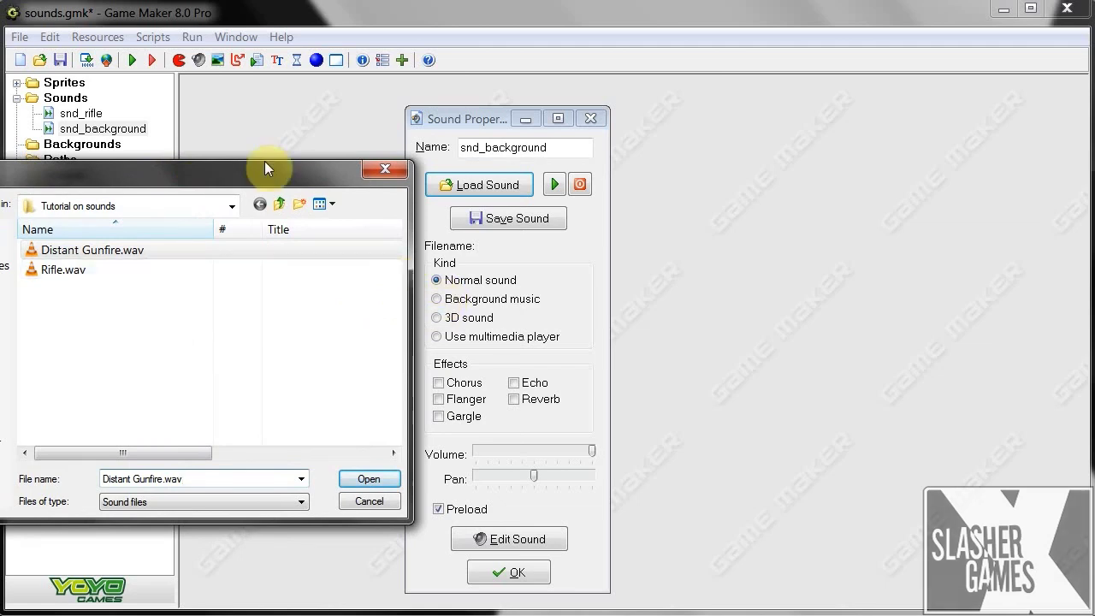
left_click_drag(265, 168, 701, 141)
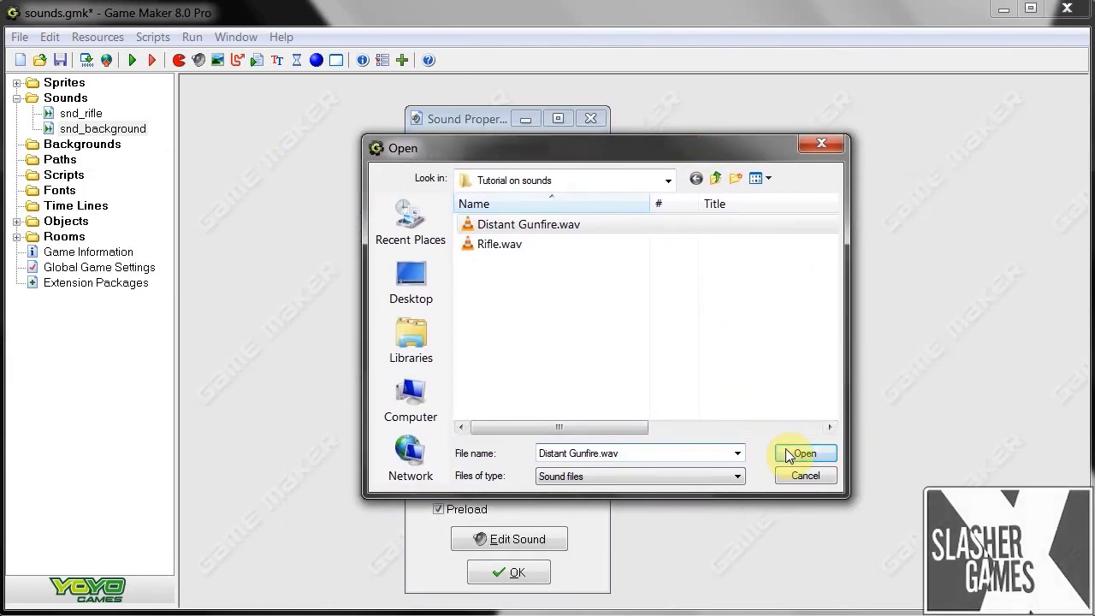
left_click(525, 227)
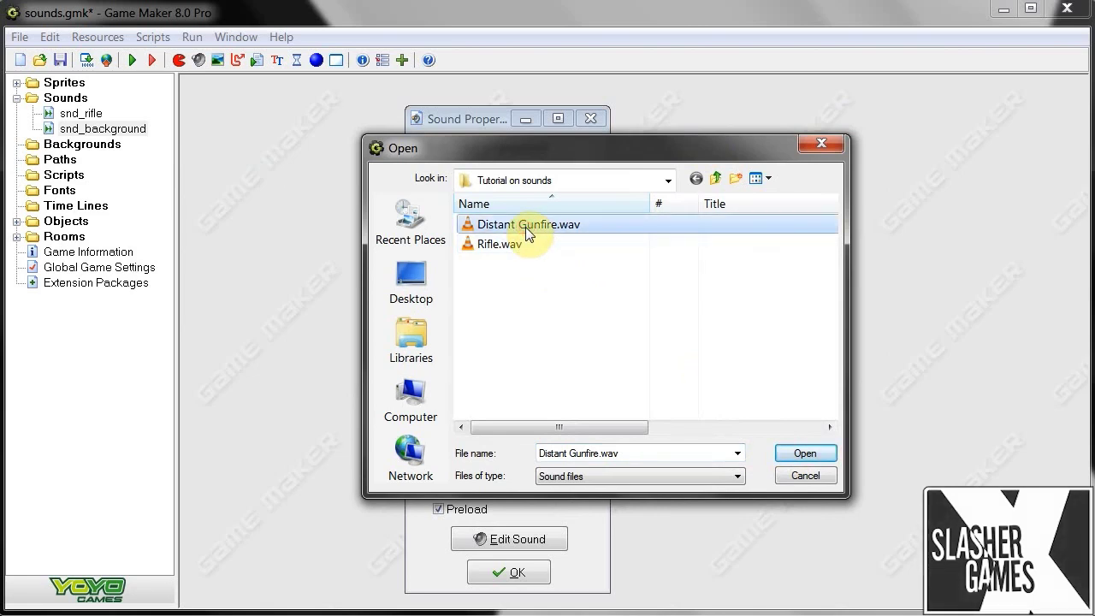
left_click(555, 276)
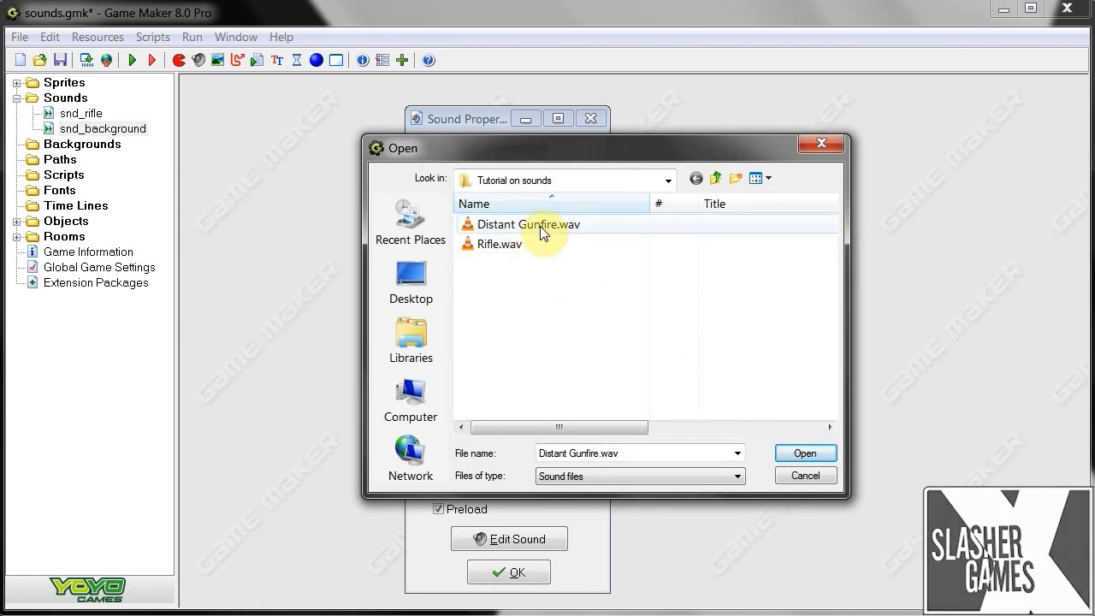
left_click(783, 453)
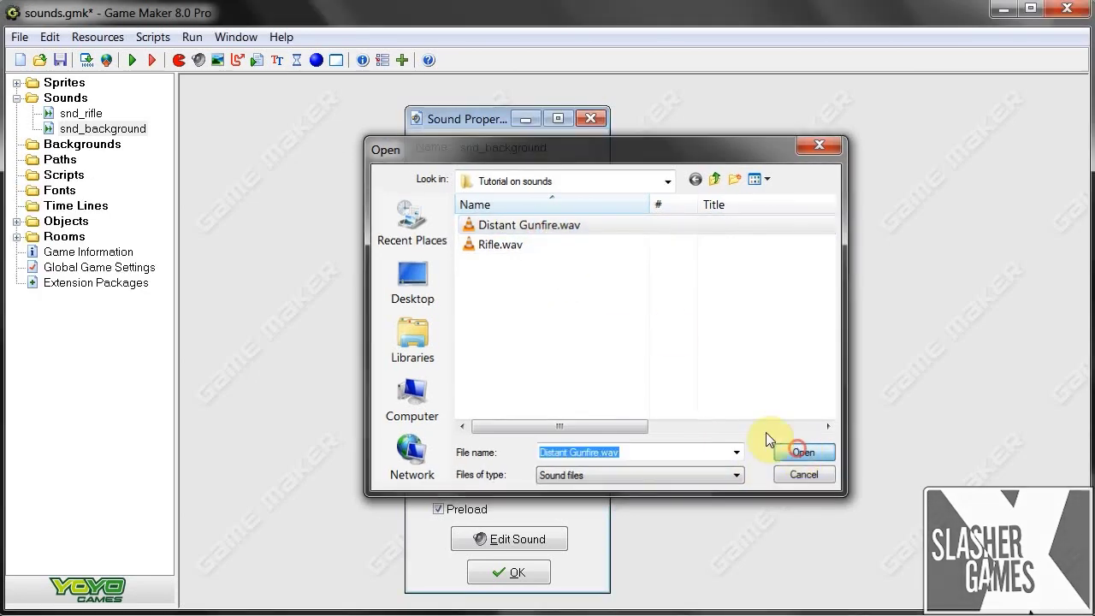
left_click_drag(500, 128, 462, 96)
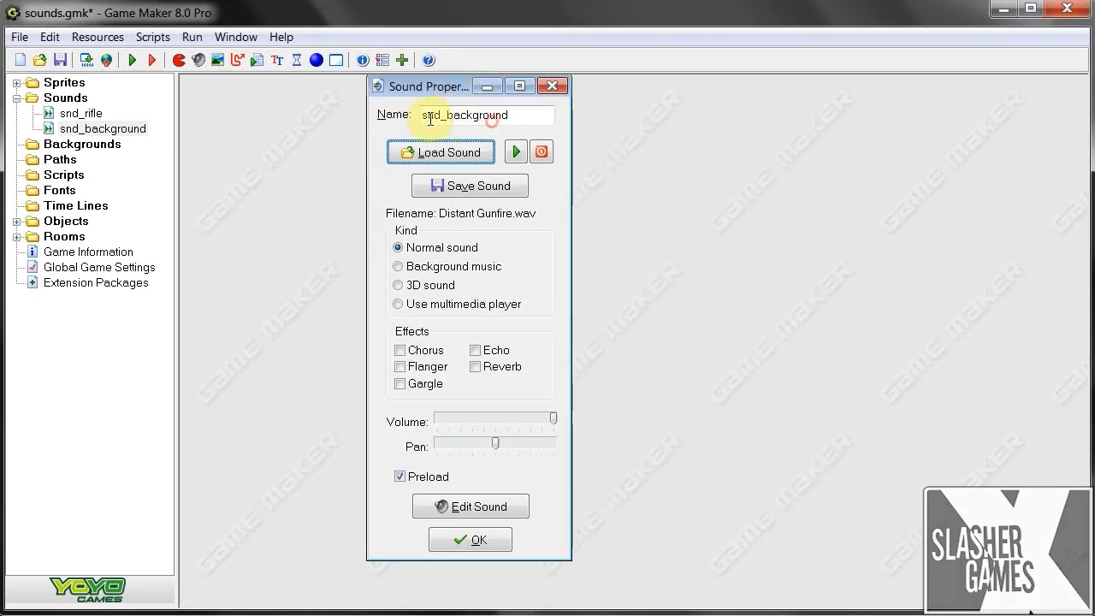
Step: Set snd_background's Kind to Background music
left_click(397, 266)
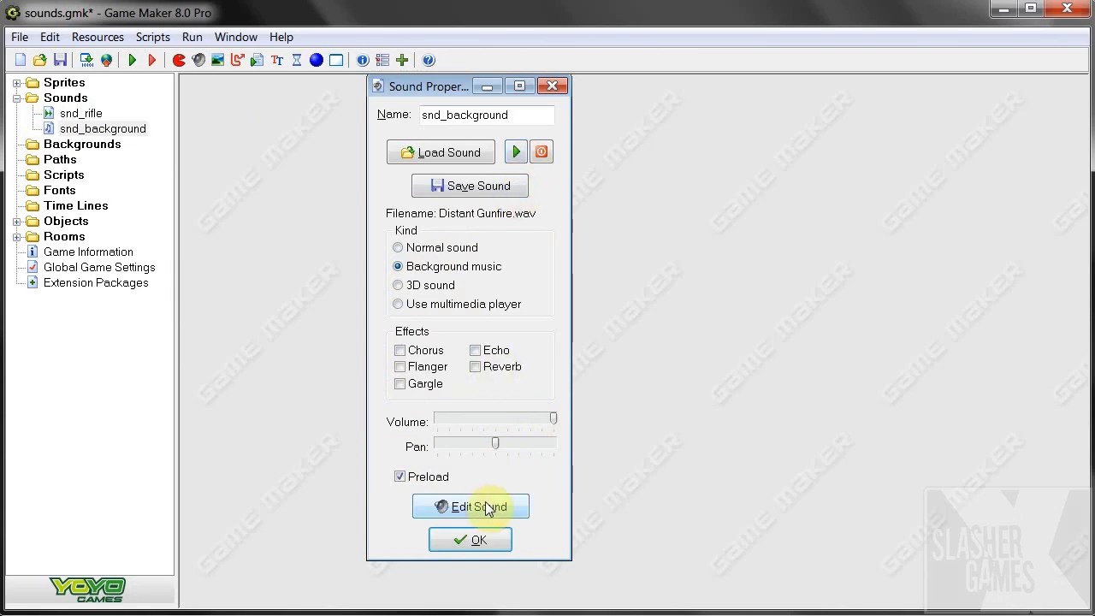
Step: Confirm snd_background's settings and expand the Objects and Rooms folders
left_click(477, 541)
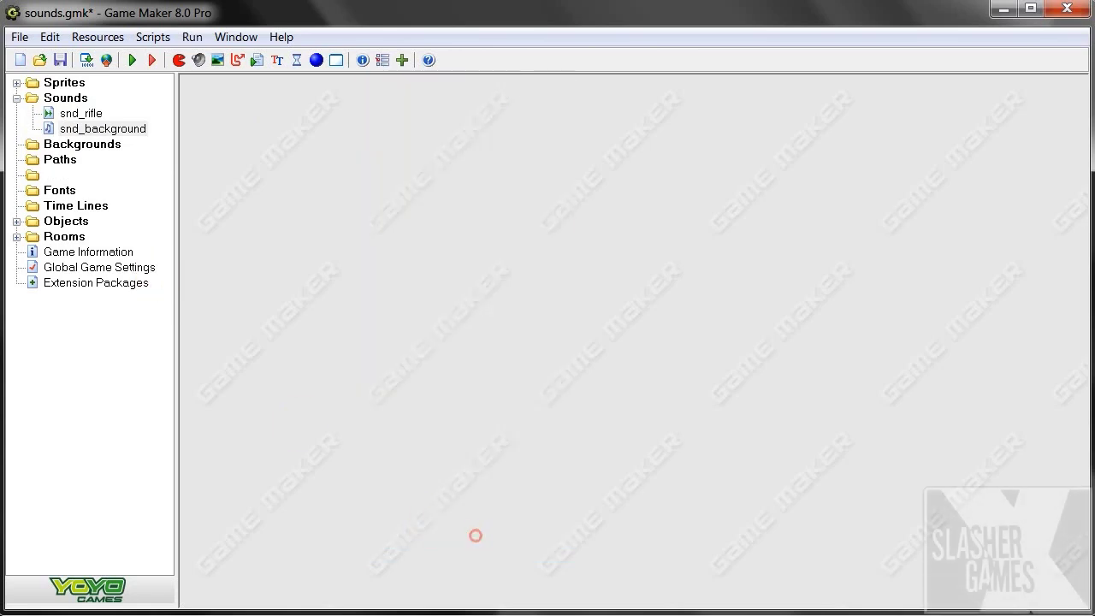
left_click(16, 220)
left_click(17, 268)
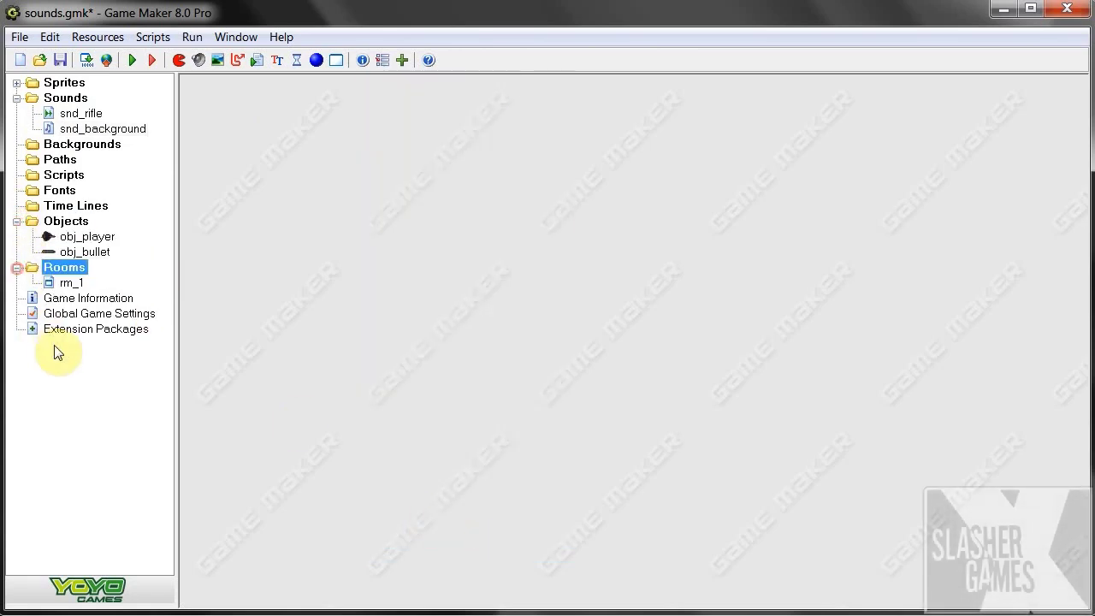
Step: Open room rm_1's settings and its creation code editor
left_click_drag(75, 242, 73, 288)
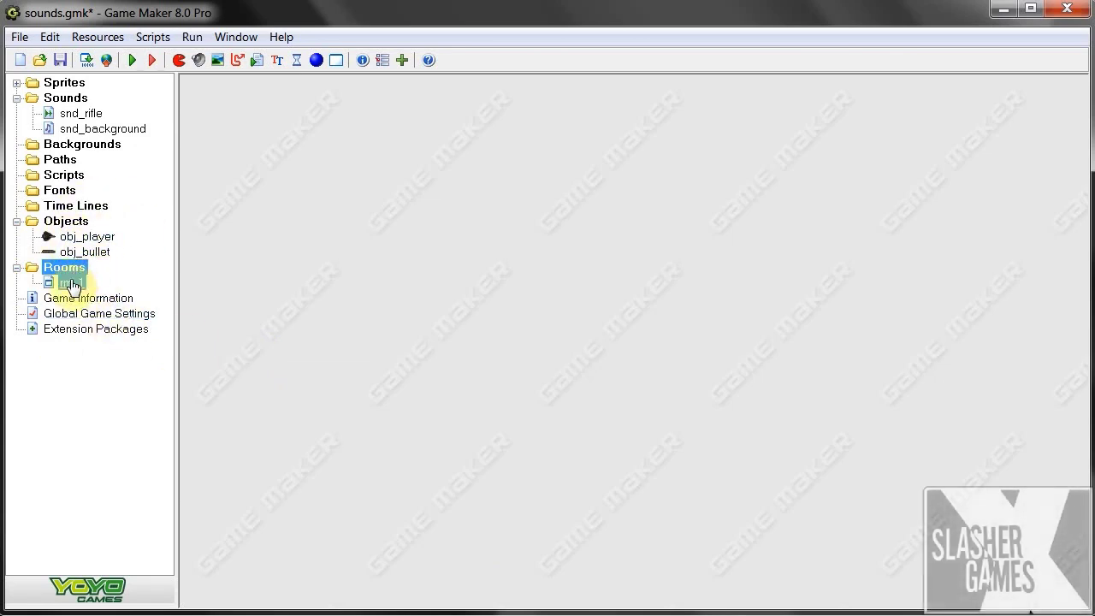
double_click(72, 283)
left_click_drag(512, 134, 461, 104)
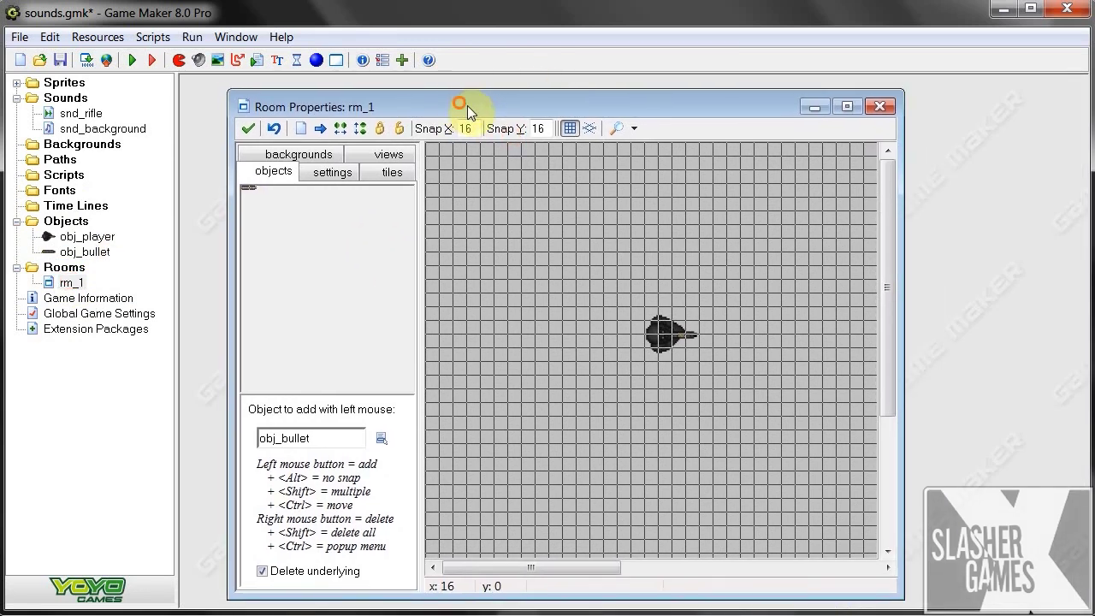
left_click(338, 172)
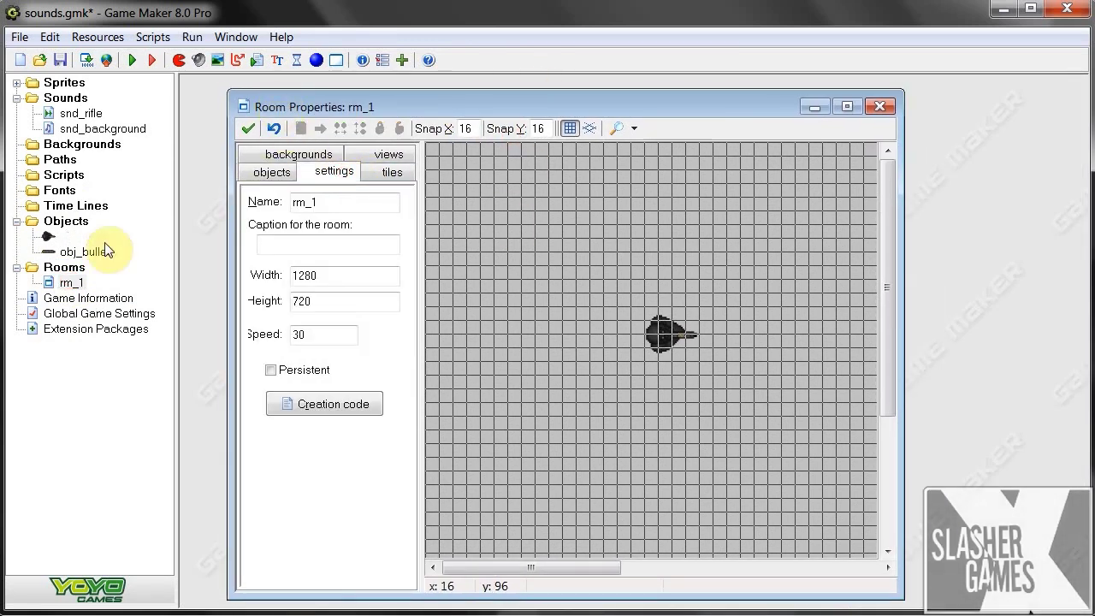
left_click(313, 408)
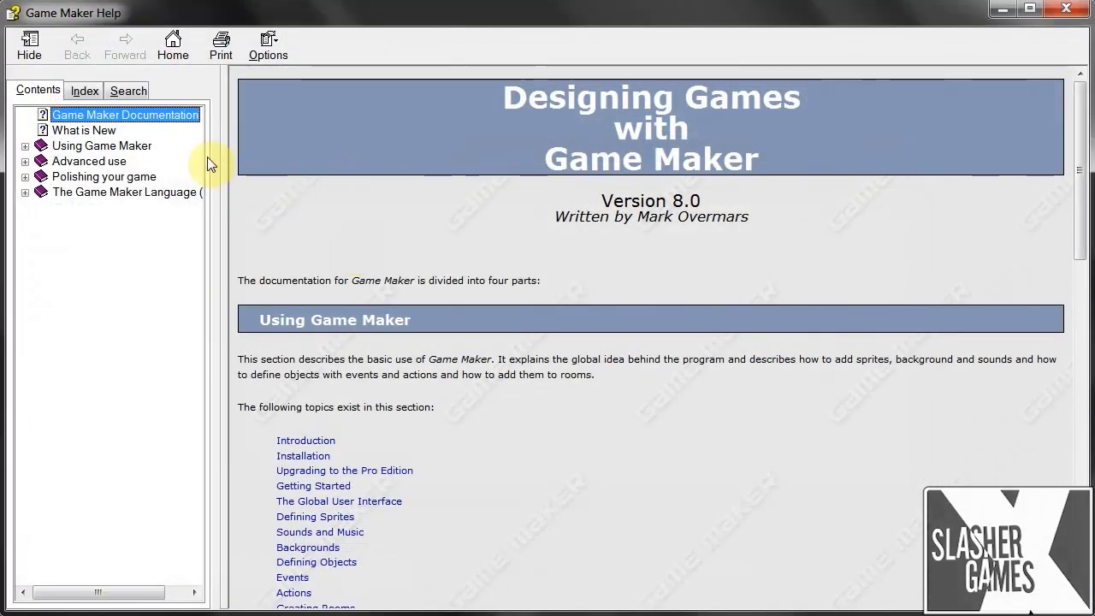
Step: Search the help for 'sound' and display the Basic sound functions topic
left_click(129, 90)
type("sound")
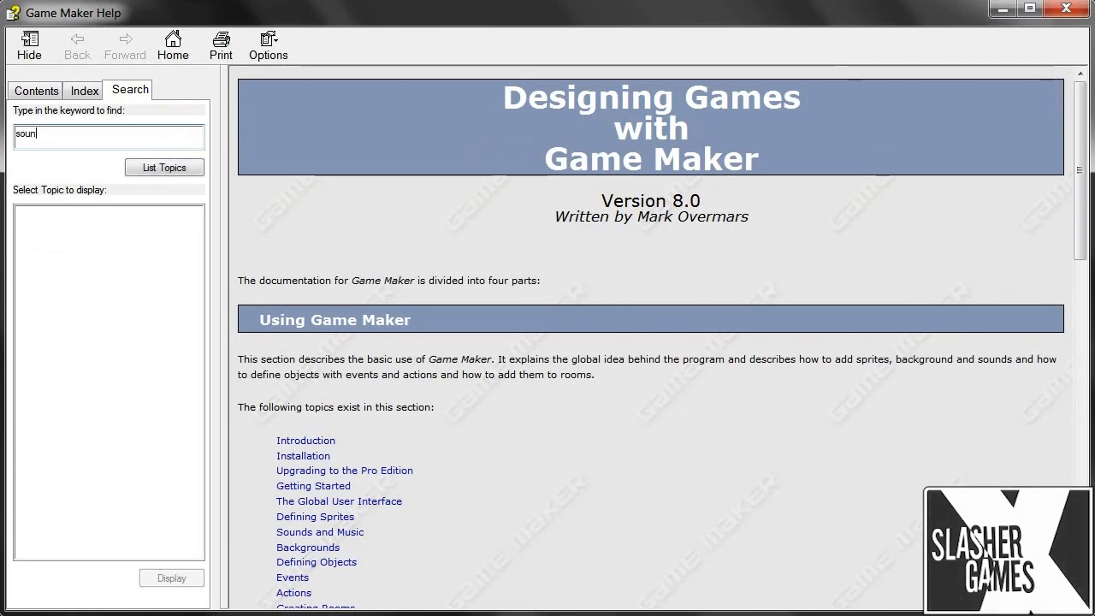
left_click(156, 167)
double_click(94, 232)
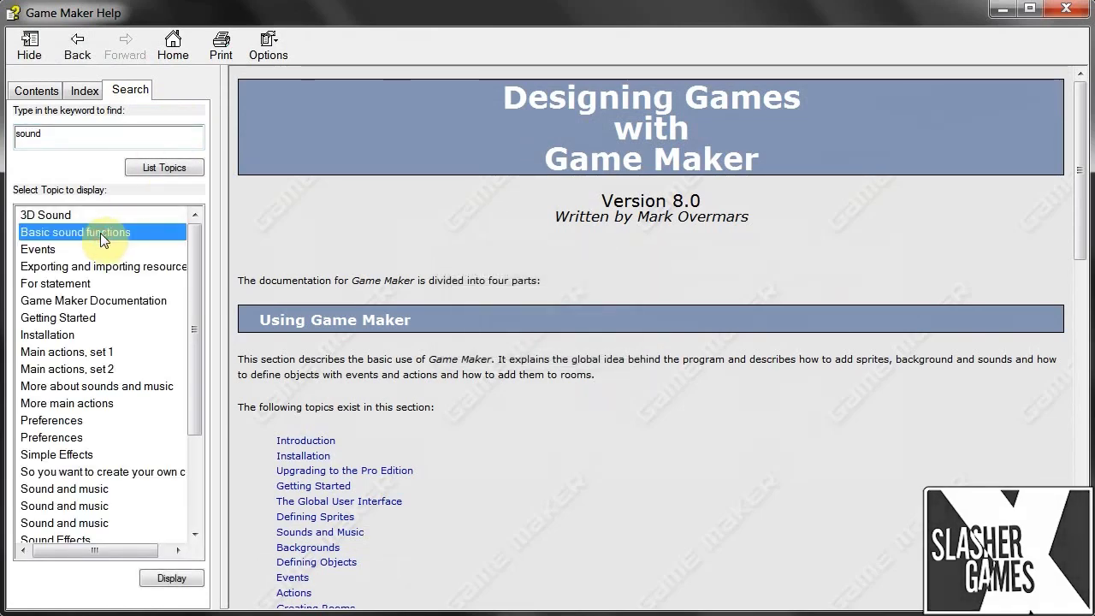
left_click_drag(159, 133, 21, 133)
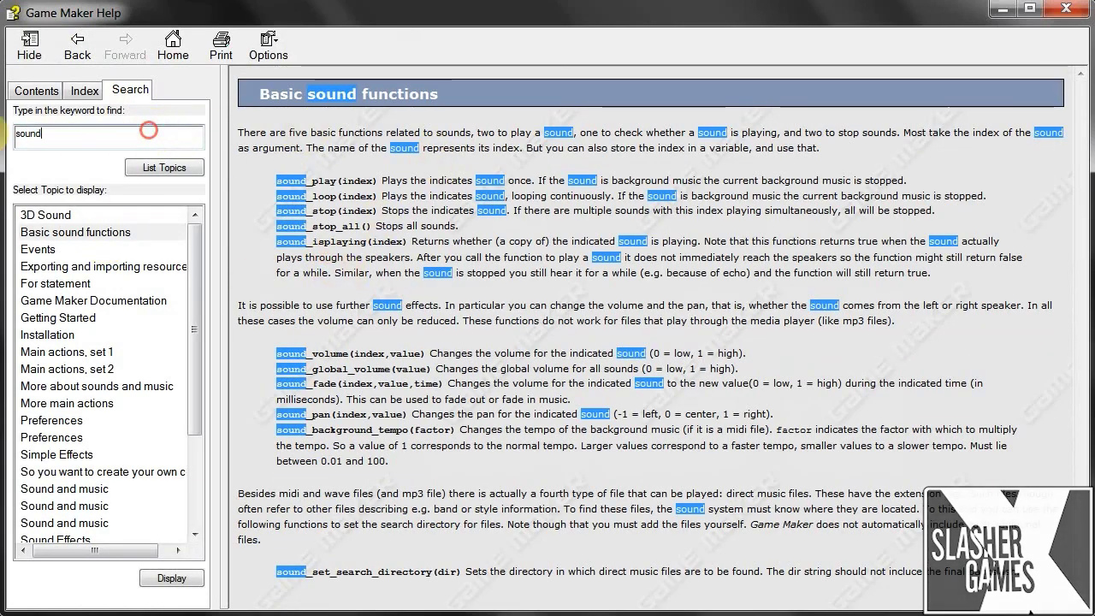
key("BackSpace")
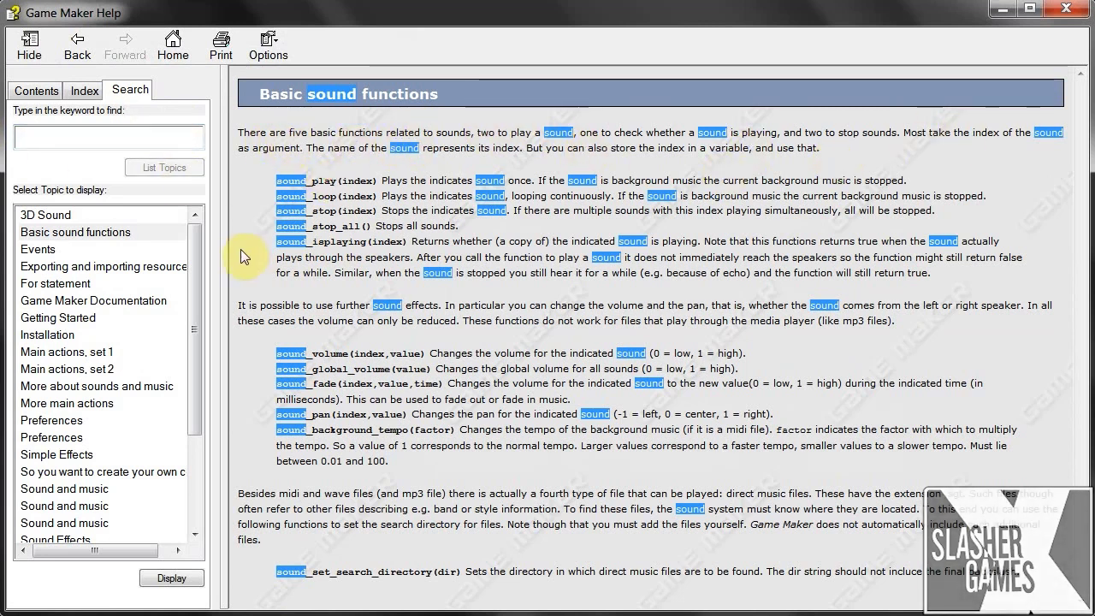
Step: Highlight sound_play with its index argument and the loop in sound_loop
left_click(275, 181)
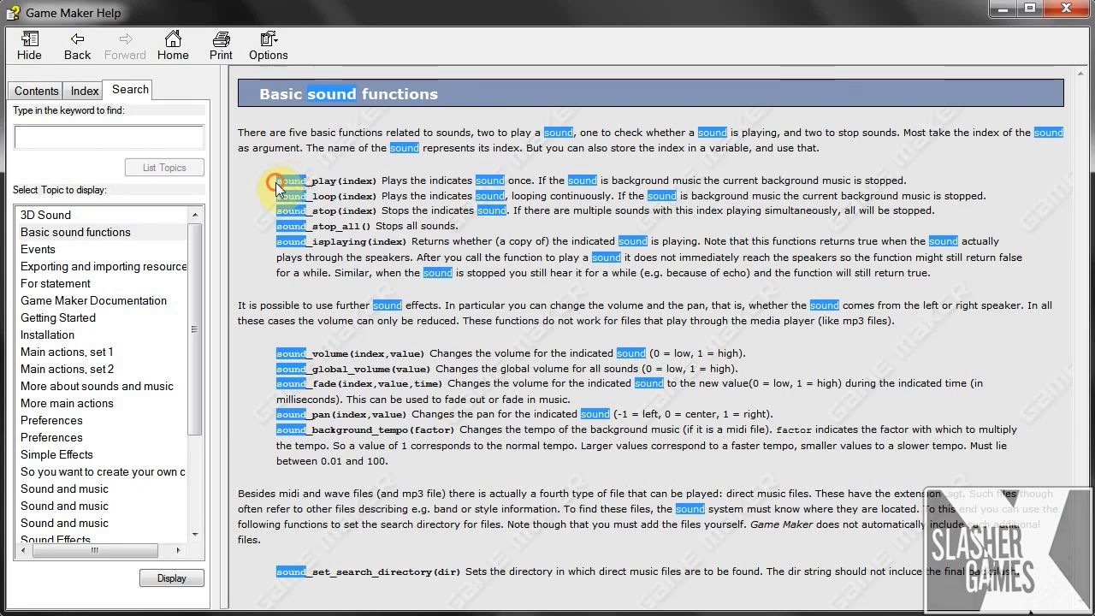
left_click_drag(295, 182, 374, 180)
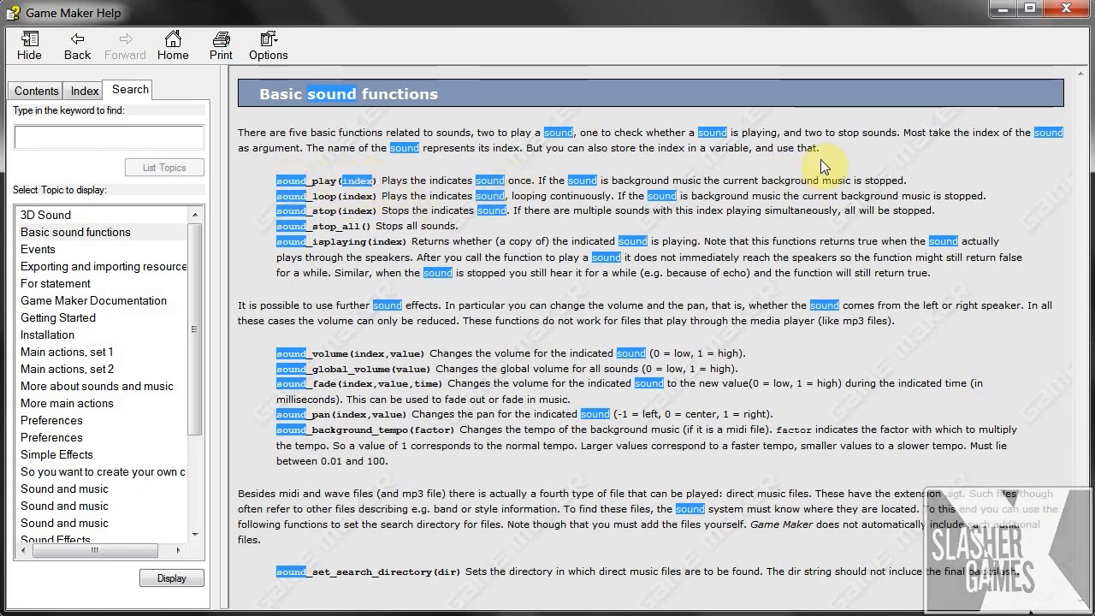
left_click(371, 182)
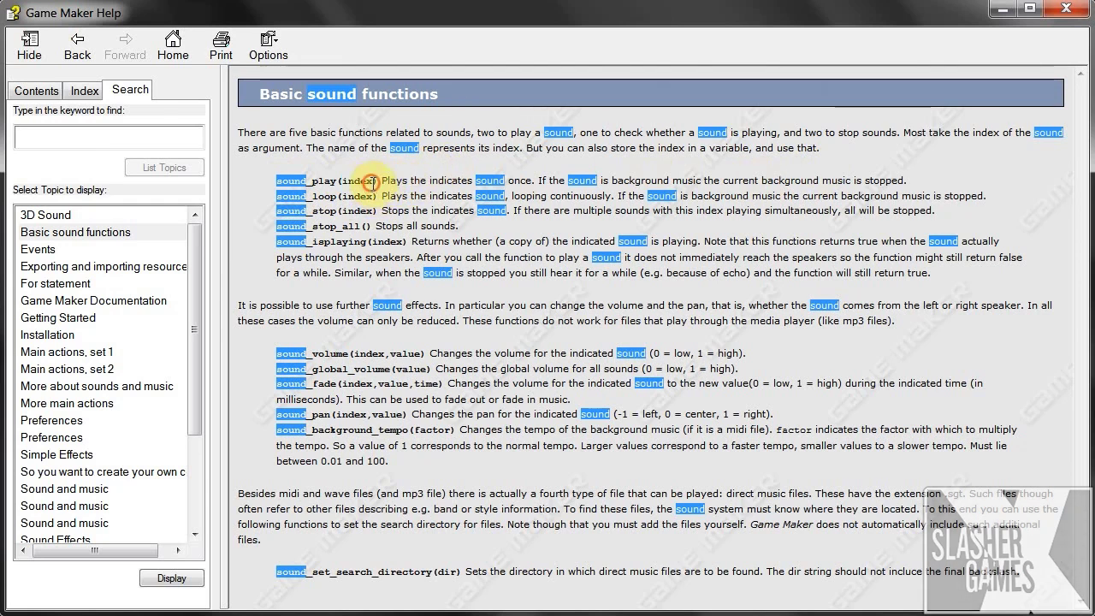
left_click_drag(362, 181, 373, 182)
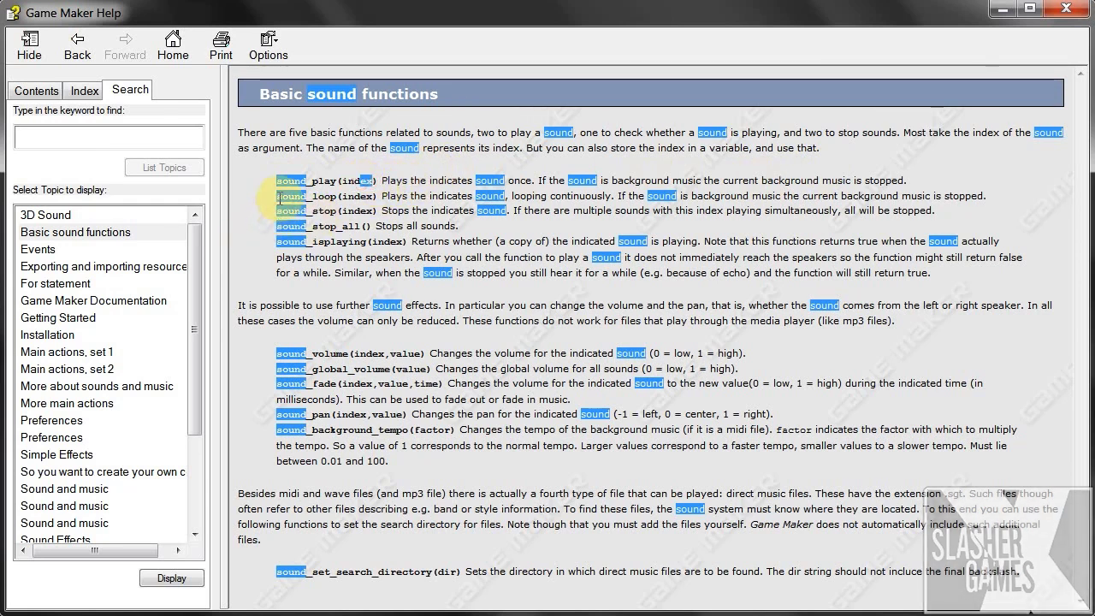
left_click(276, 196)
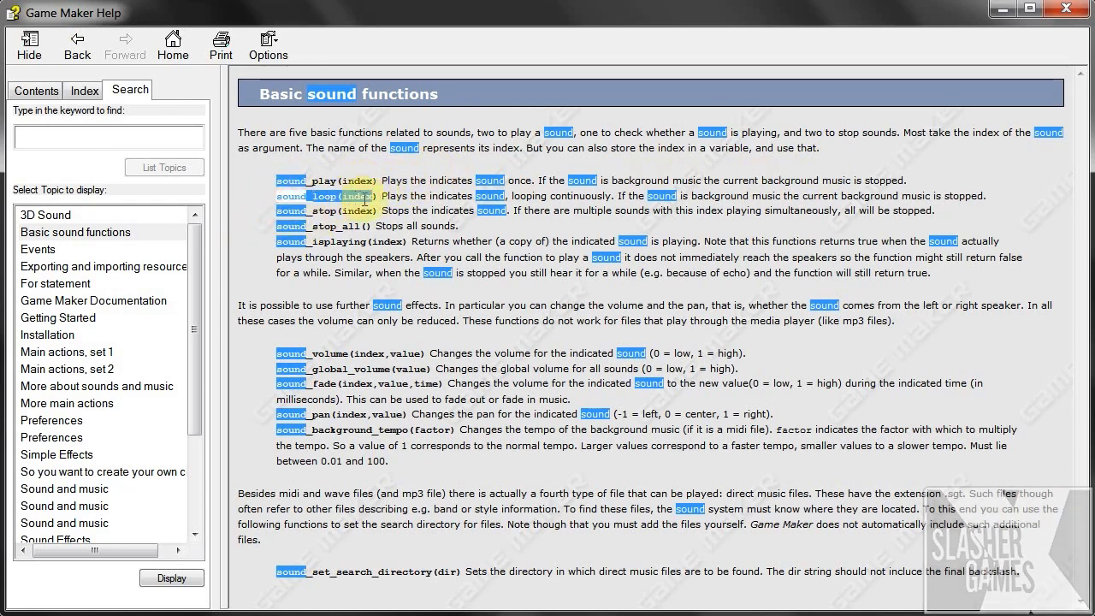
left_click(313, 196)
left_click_drag(313, 196, 336, 197)
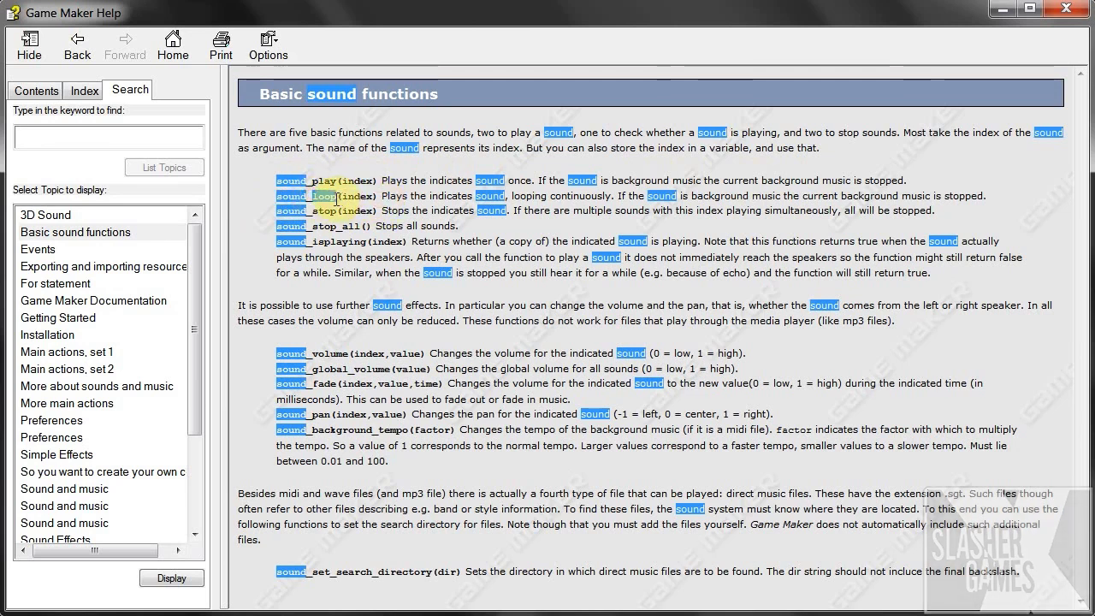
left_click(334, 197)
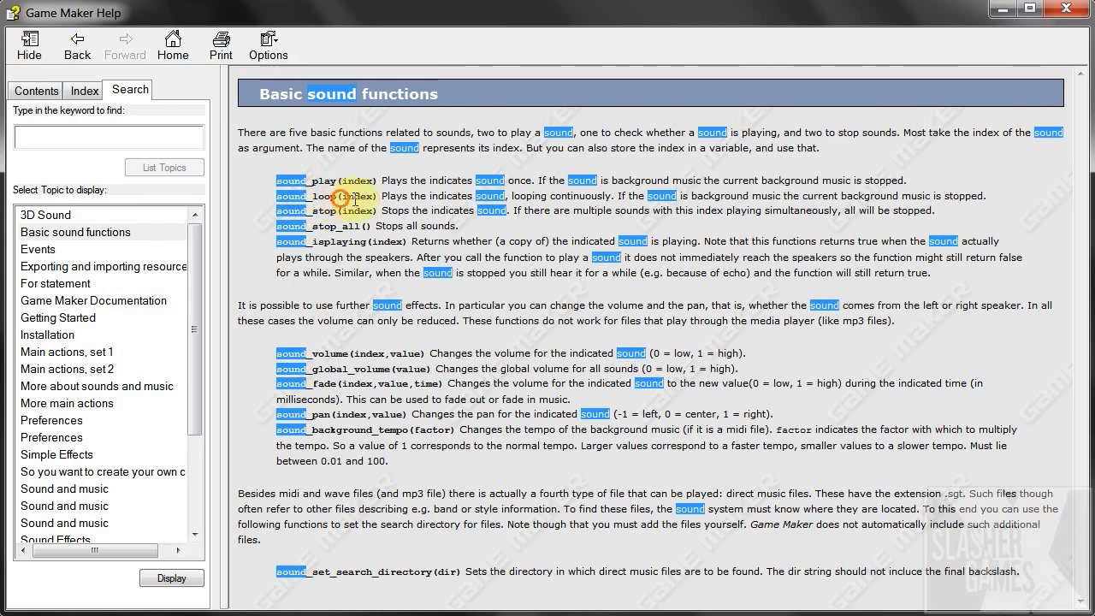
Step: Highlight sound_stop, sound_stop_all and sound_isplaying with its index argument
left_click_drag(286, 210, 353, 215)
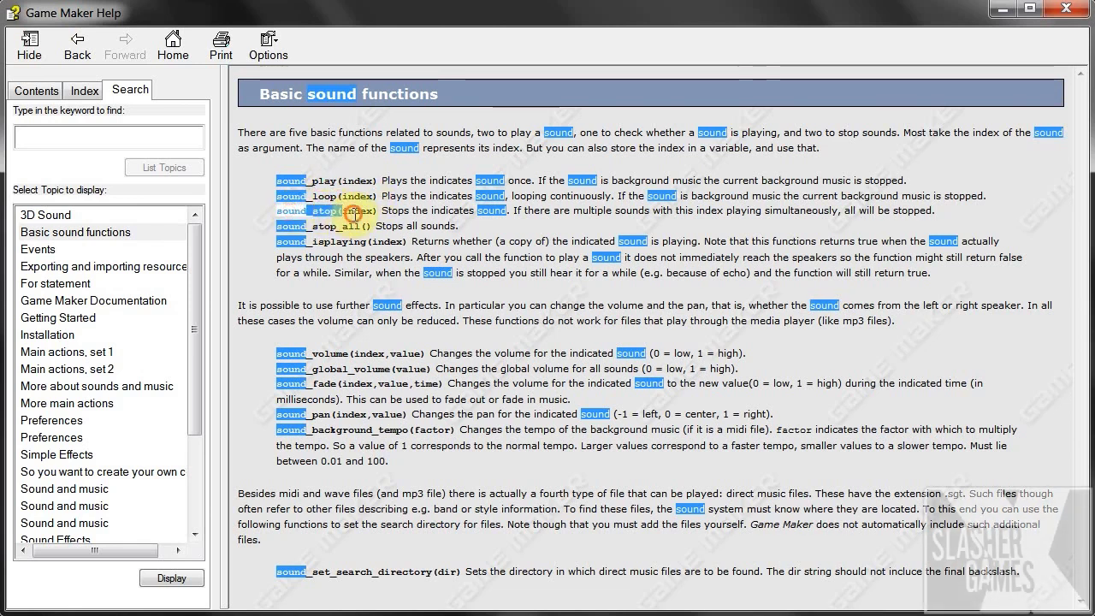
left_click_drag(278, 228, 371, 226)
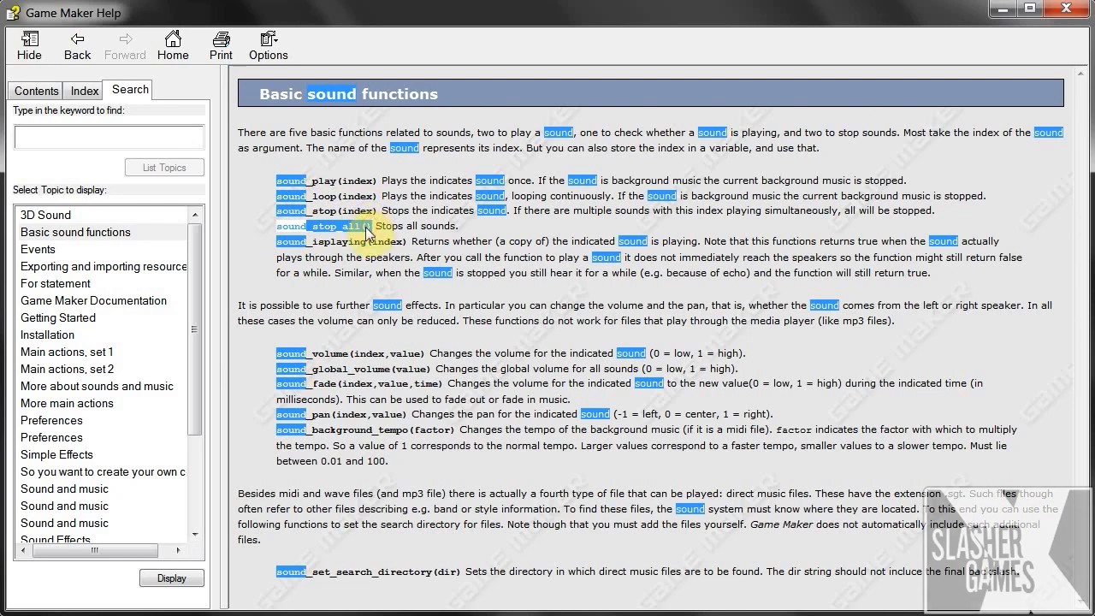
left_click_drag(277, 240, 381, 245)
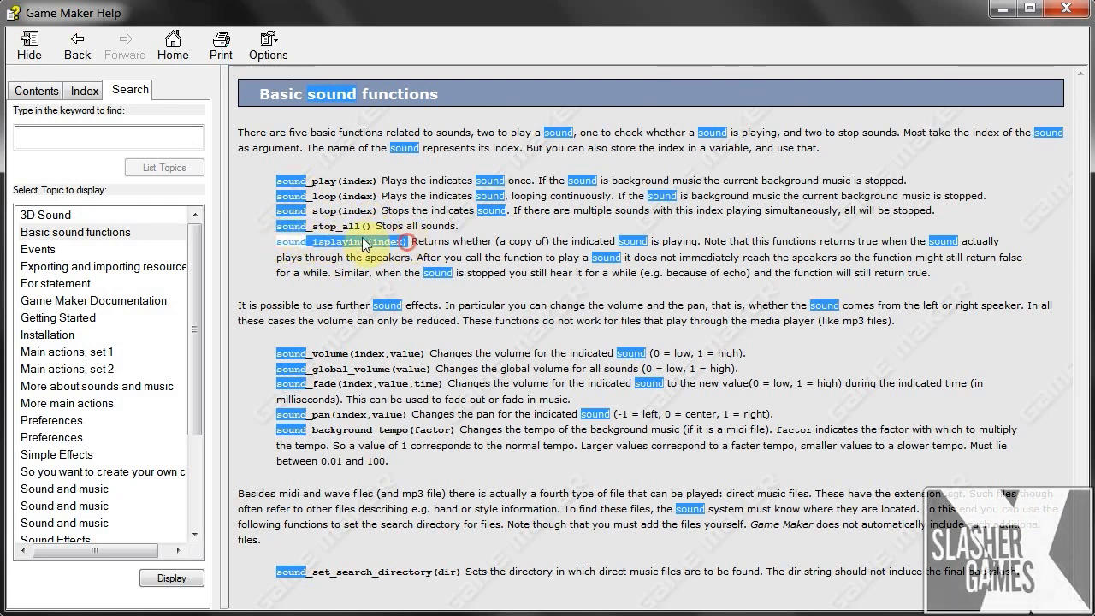
left_click(368, 241)
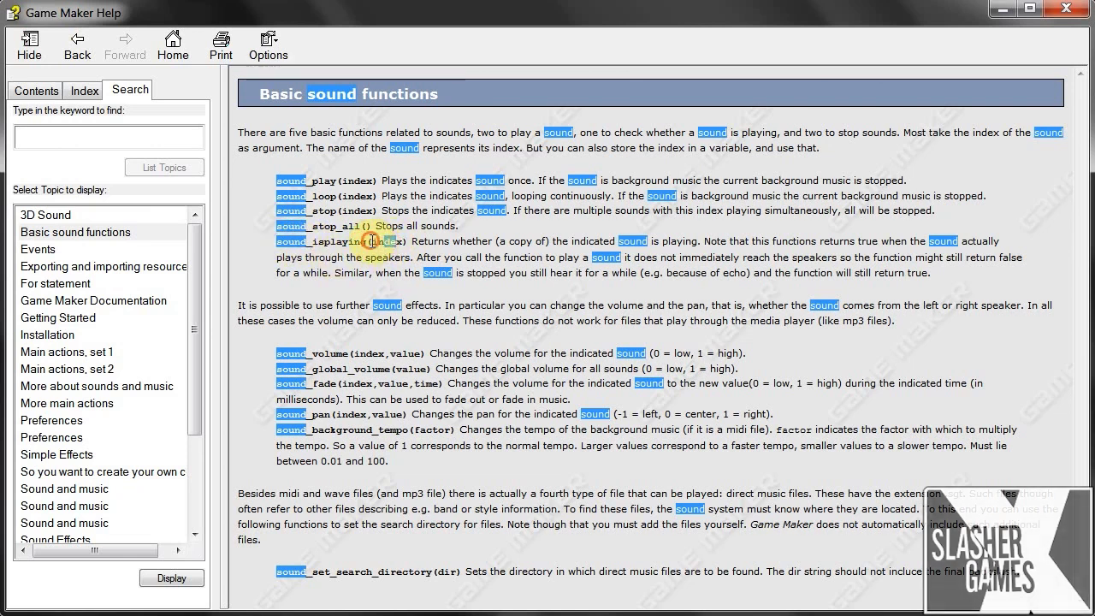
left_click_drag(399, 241, 373, 242)
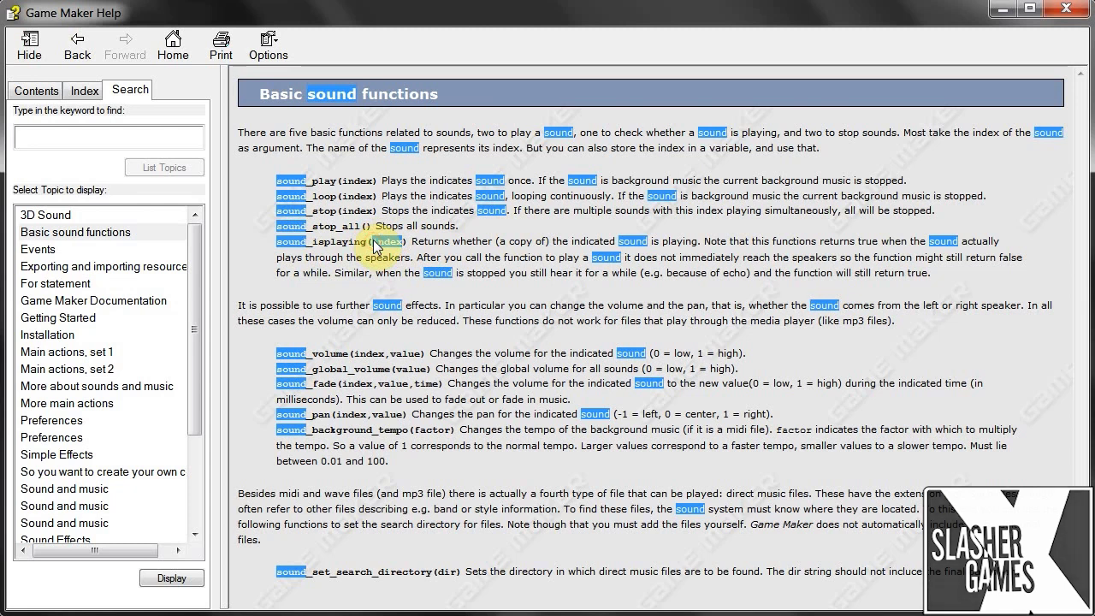
left_click_drag(288, 357, 421, 354)
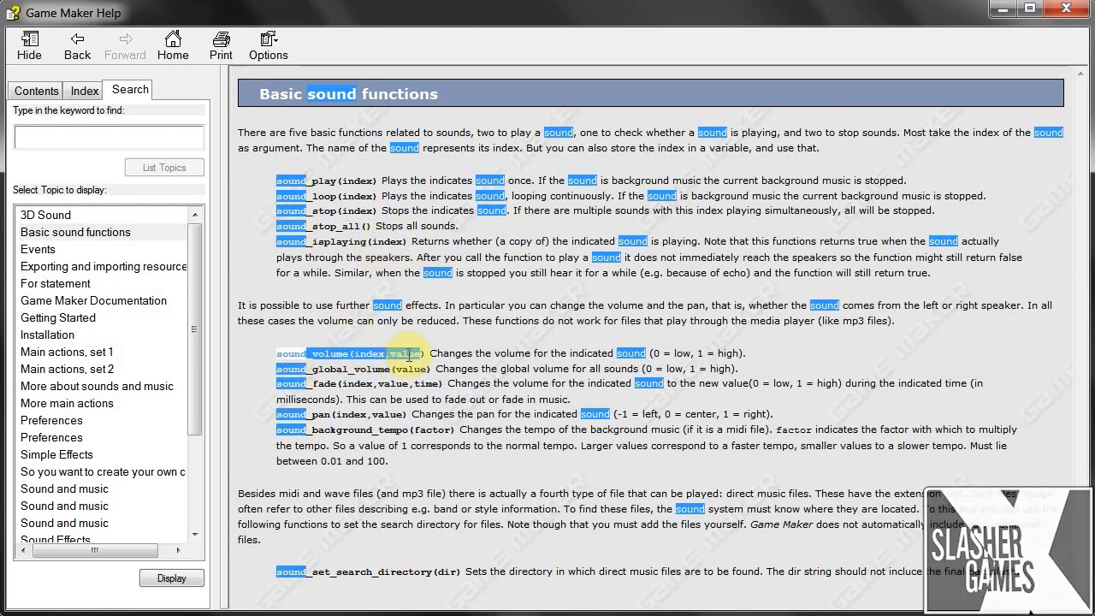
left_click(352, 360)
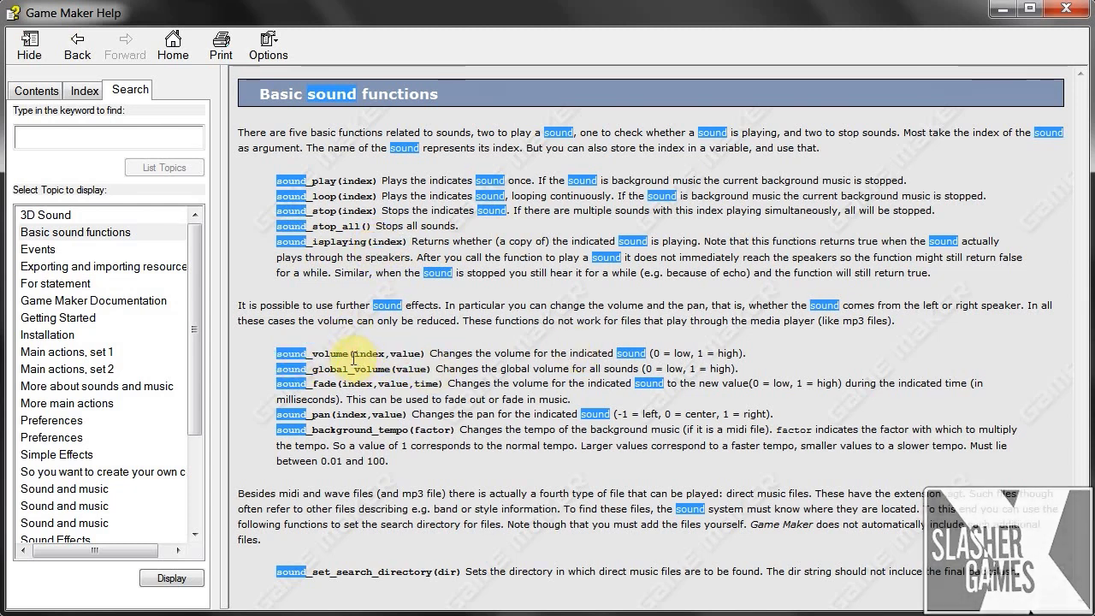
left_click(377, 366)
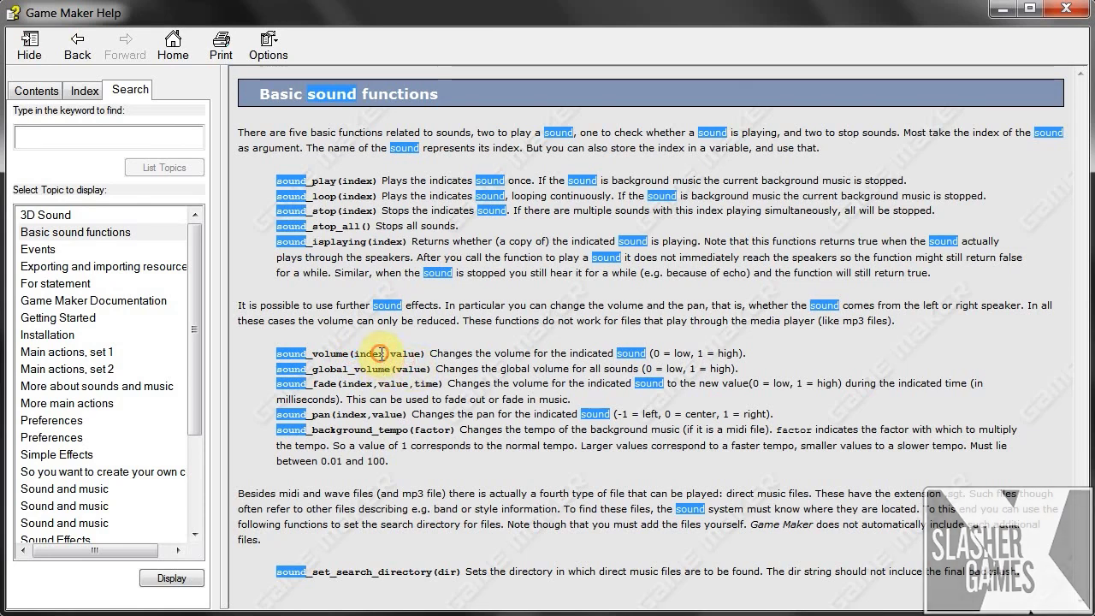
left_click_drag(390, 353, 427, 353)
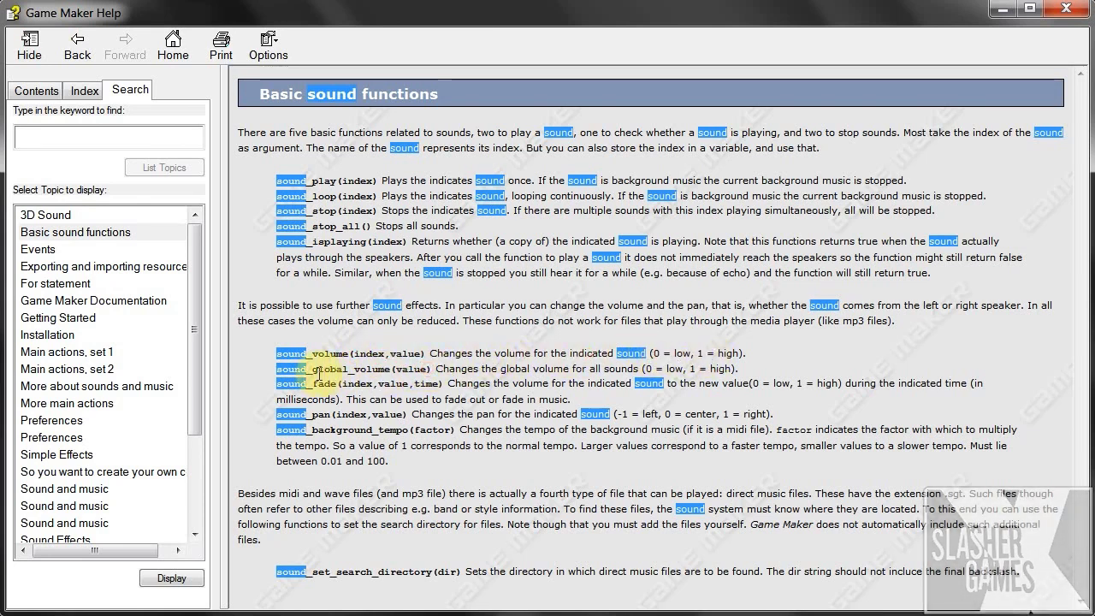
left_click_drag(278, 368, 379, 376)
left_click_drag(278, 368, 749, 369)
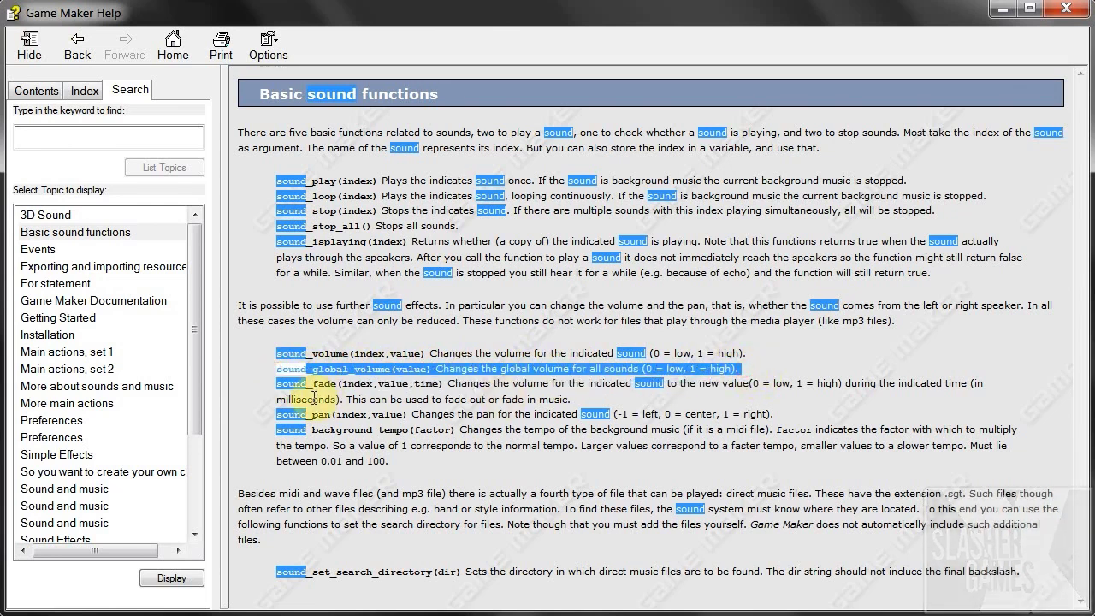
left_click_drag(278, 385, 437, 383)
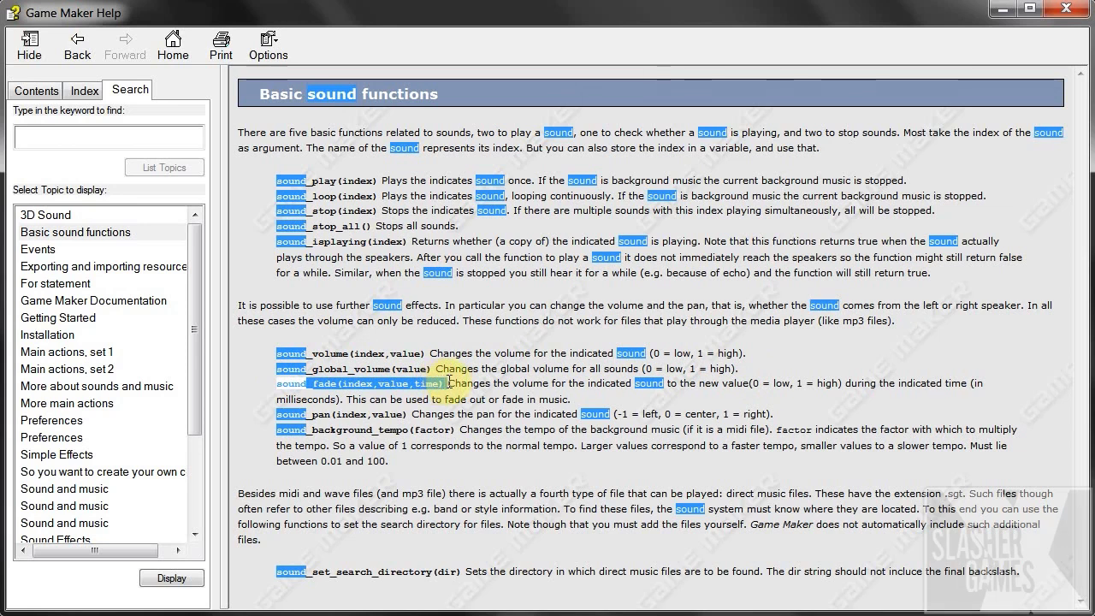
left_click_drag(277, 414, 410, 414)
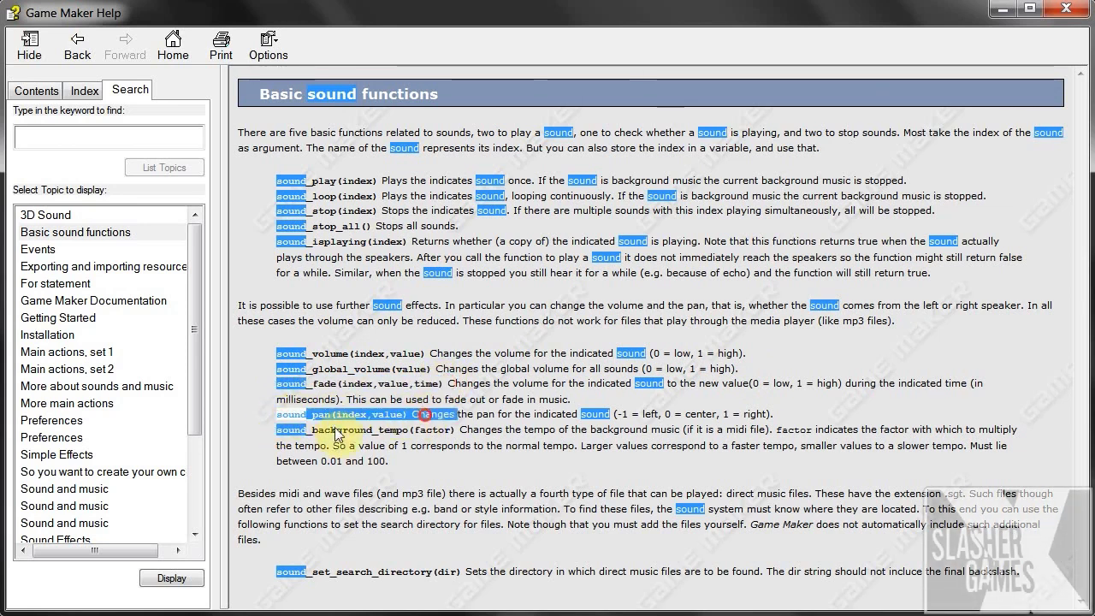
left_click(278, 430)
left_click_drag(278, 430, 772, 430)
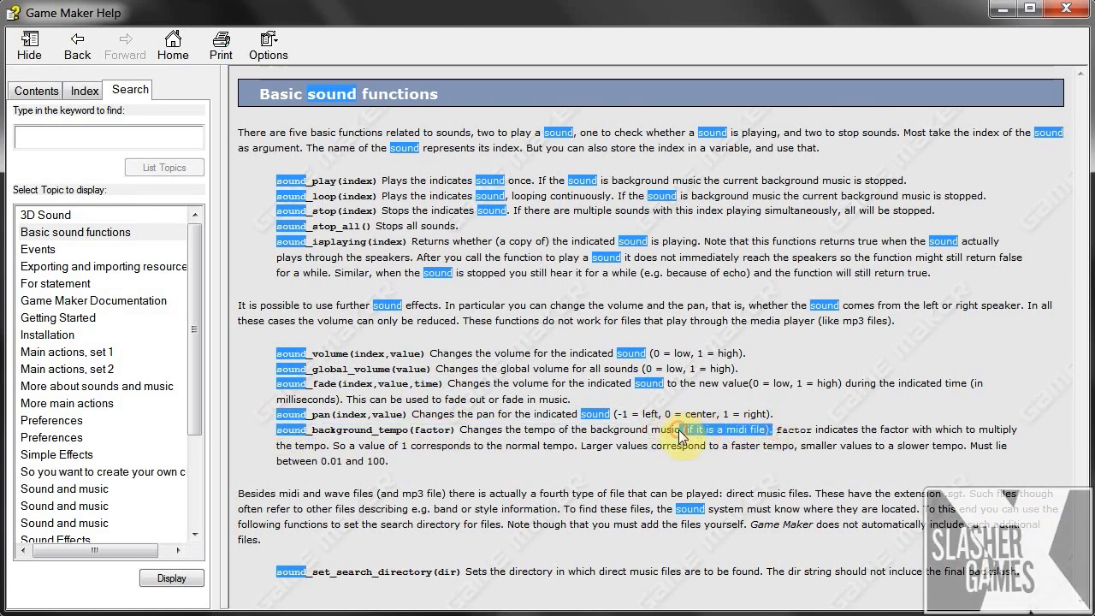
left_click(440, 443)
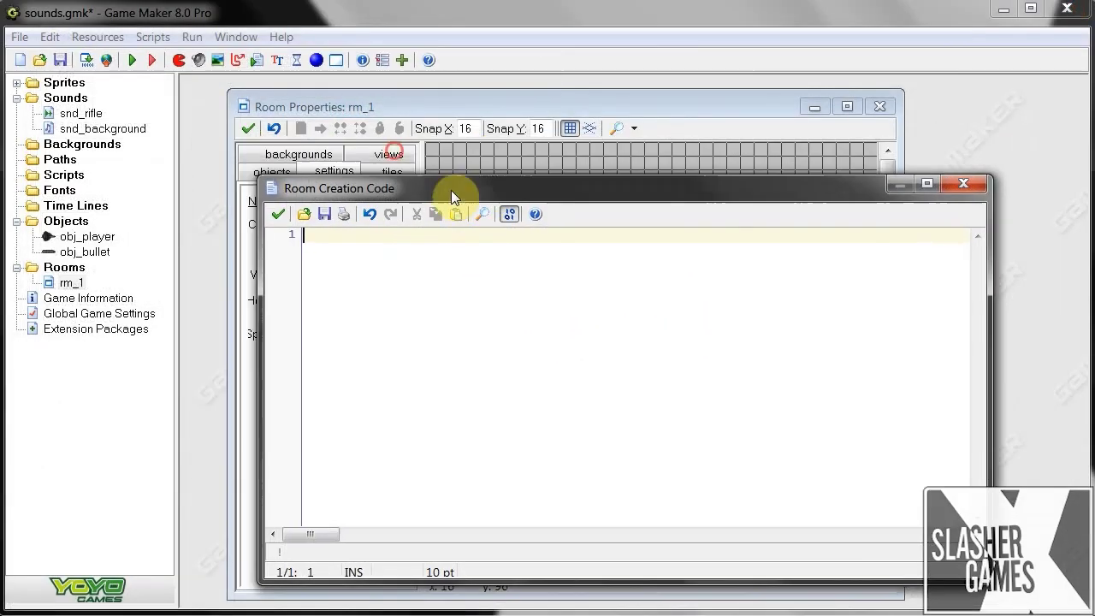
Step: Enter sound_play(snd_background) in rm_1's creation code and close both room windows
left_click_drag(451, 190, 436, 180)
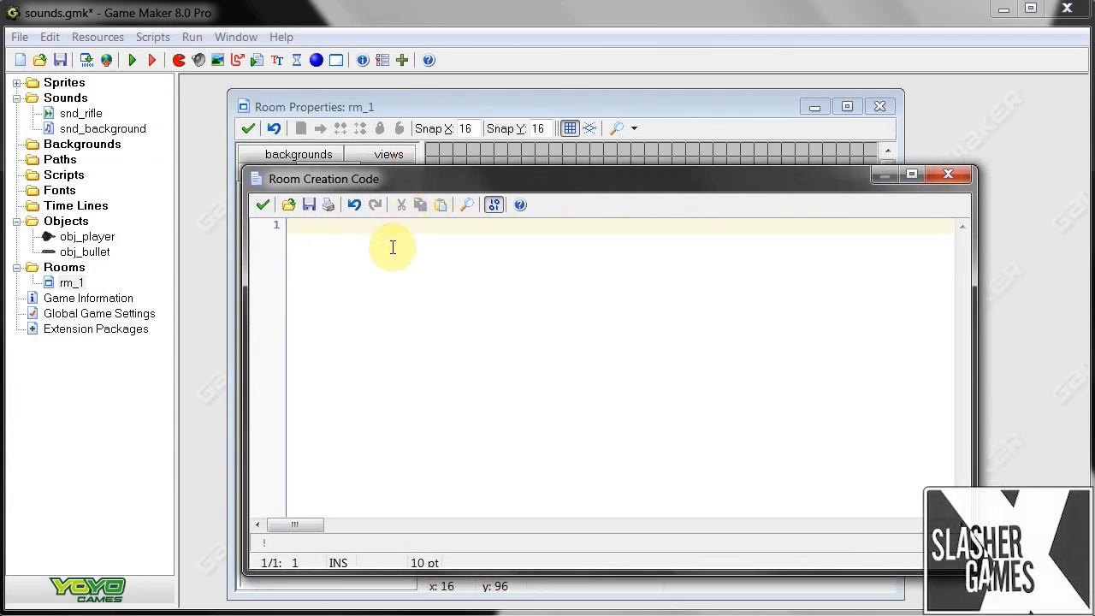
type("sound_pl")
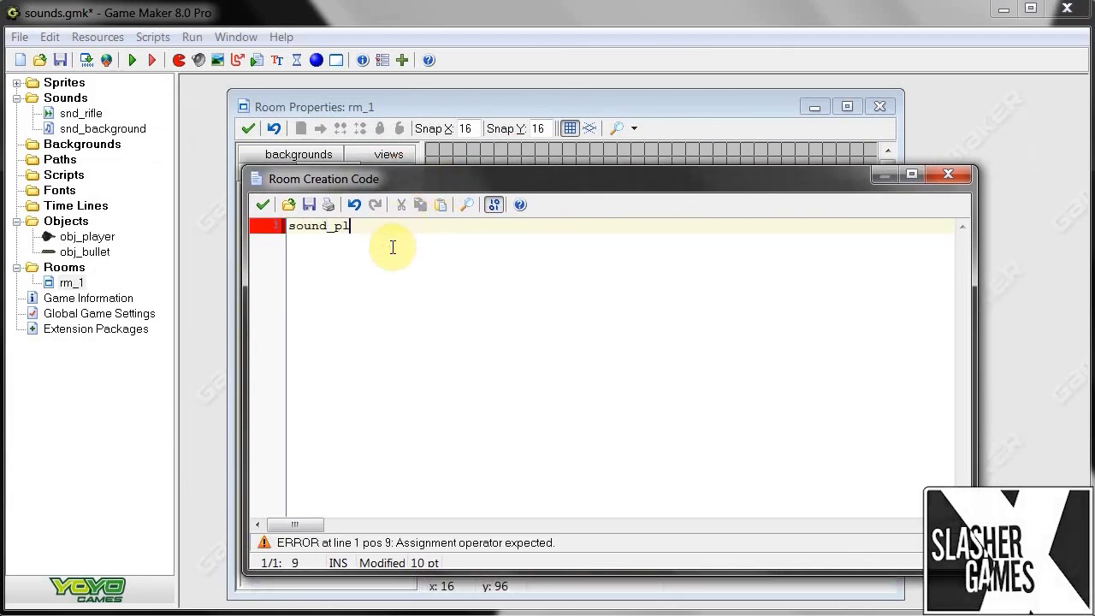
type("ay(")
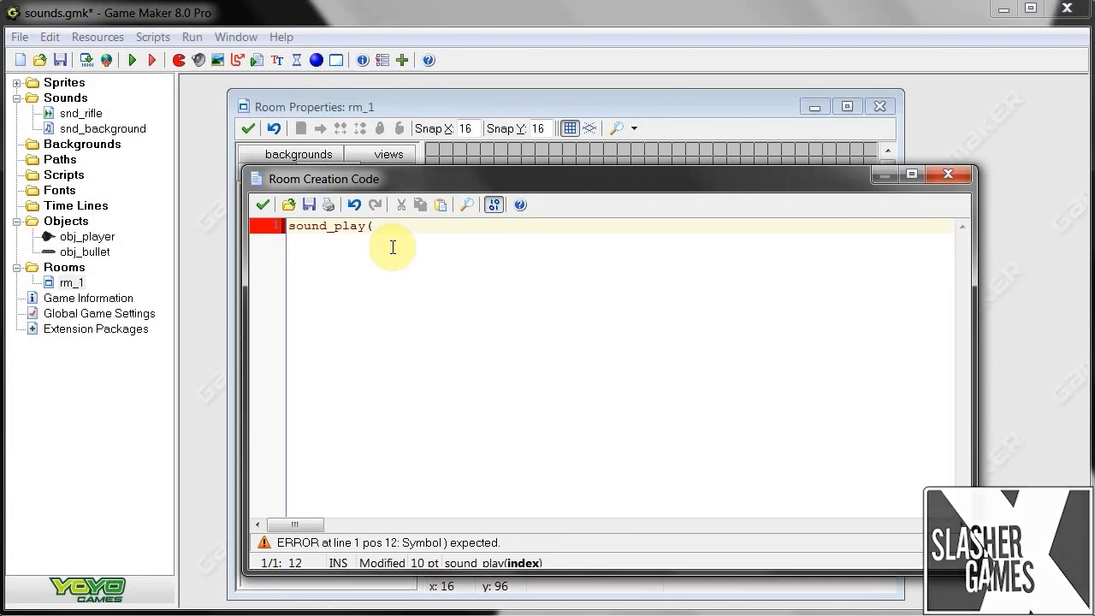
type("snd_")
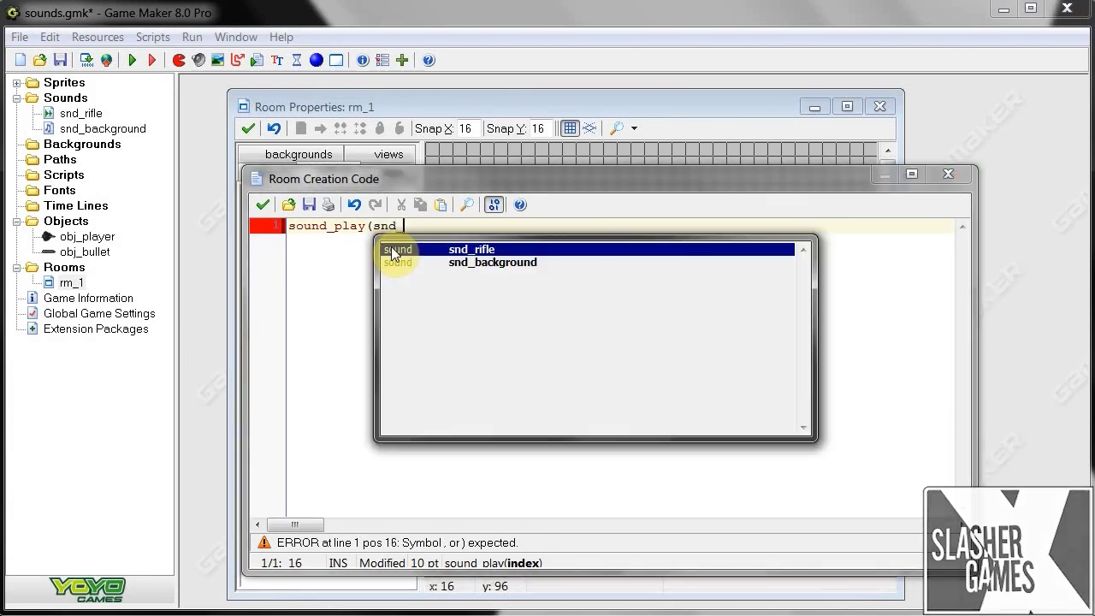
left_click(392, 262)
key("Return")
type(")")
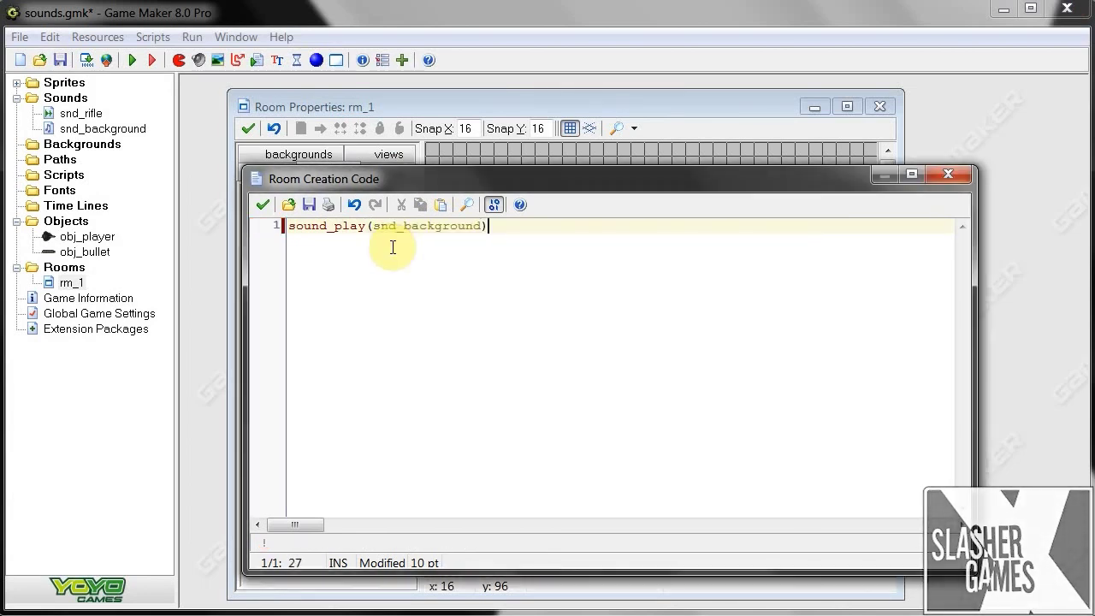
left_click(263, 205)
left_click(248, 129)
left_click(131, 63)
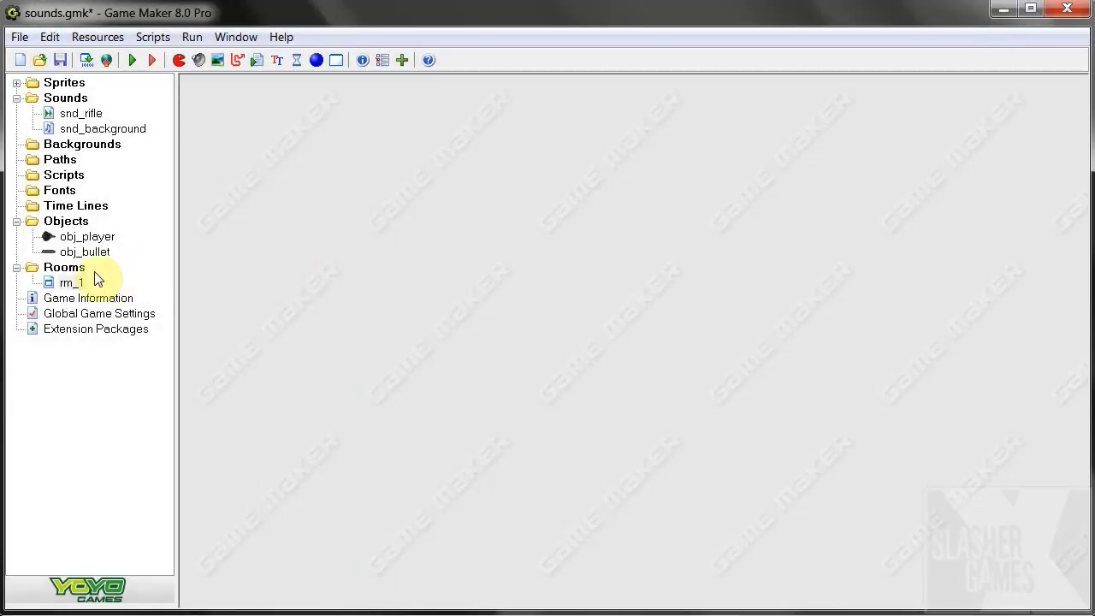
Step: Open rm_1's creation code containing the sound_play(snd_background) line
double_click(73, 281)
left_click(409, 202)
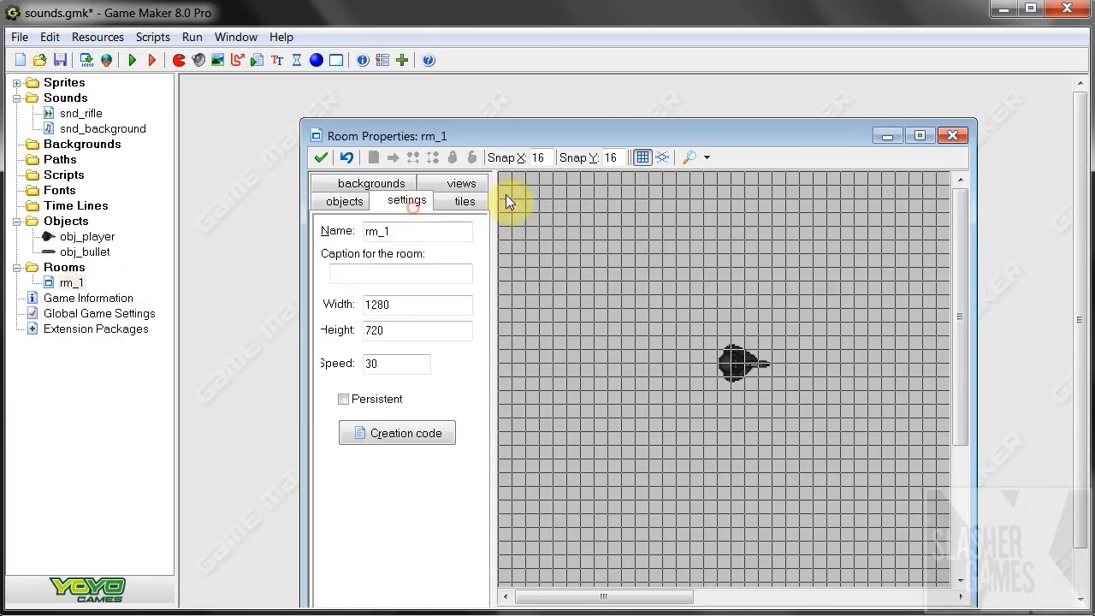
left_click(390, 437)
triple_click(332, 225)
left_click(341, 225)
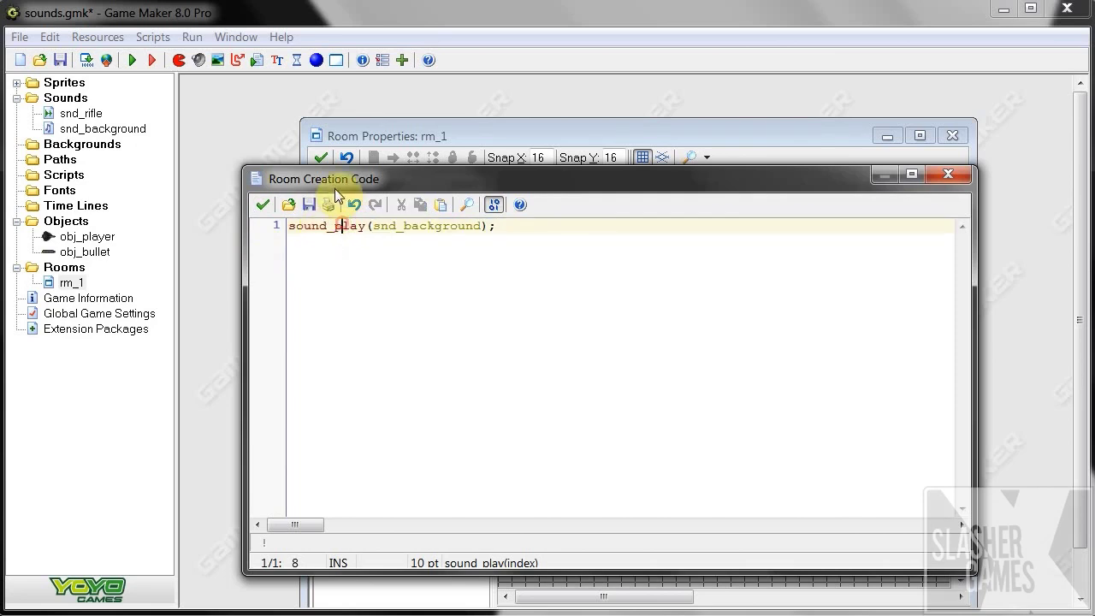
Step: Delete the sound_play(snd_background); line and close both room windows
left_click_drag(349, 179, 481, 183)
key("Left")
key("Left")
key("Left")
key("Left")
key("Left")
key("Left")
key("Left")
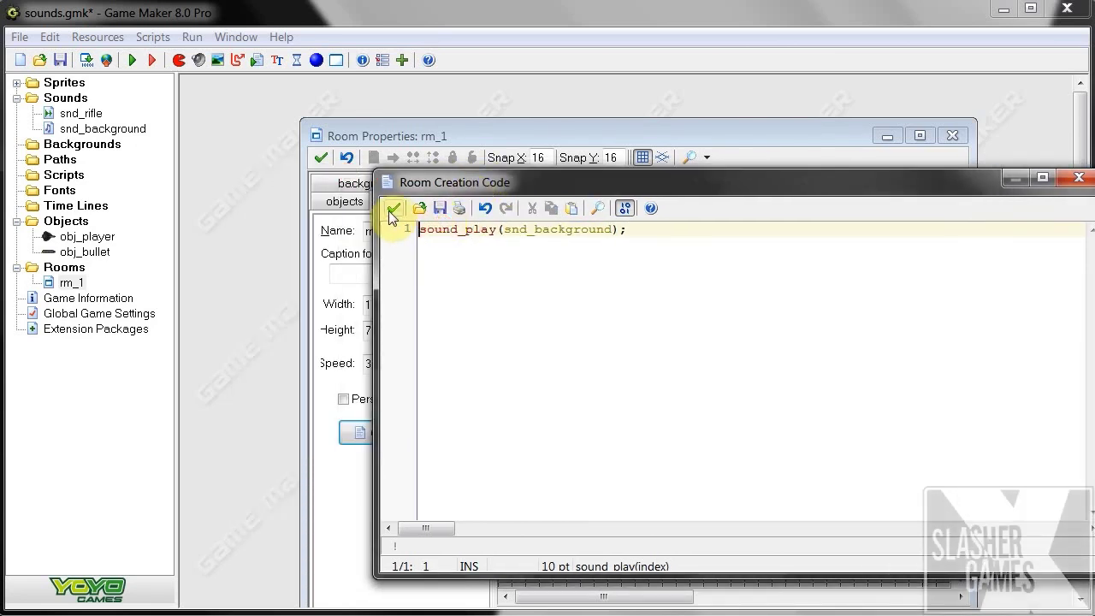
left_click_drag(428, 181, 407, 182)
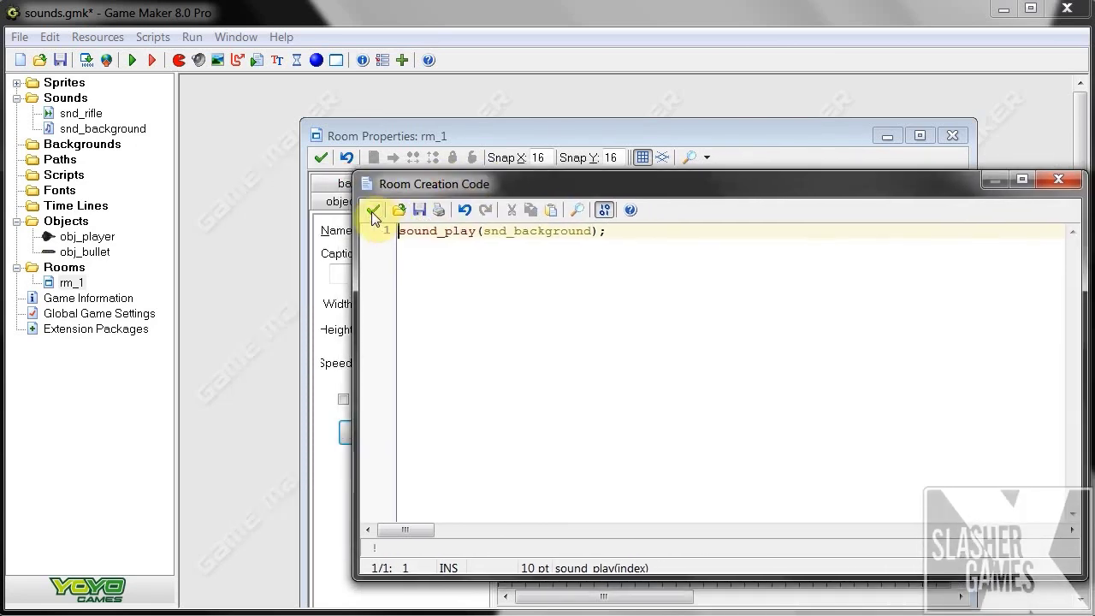
left_click_drag(647, 235, 372, 236)
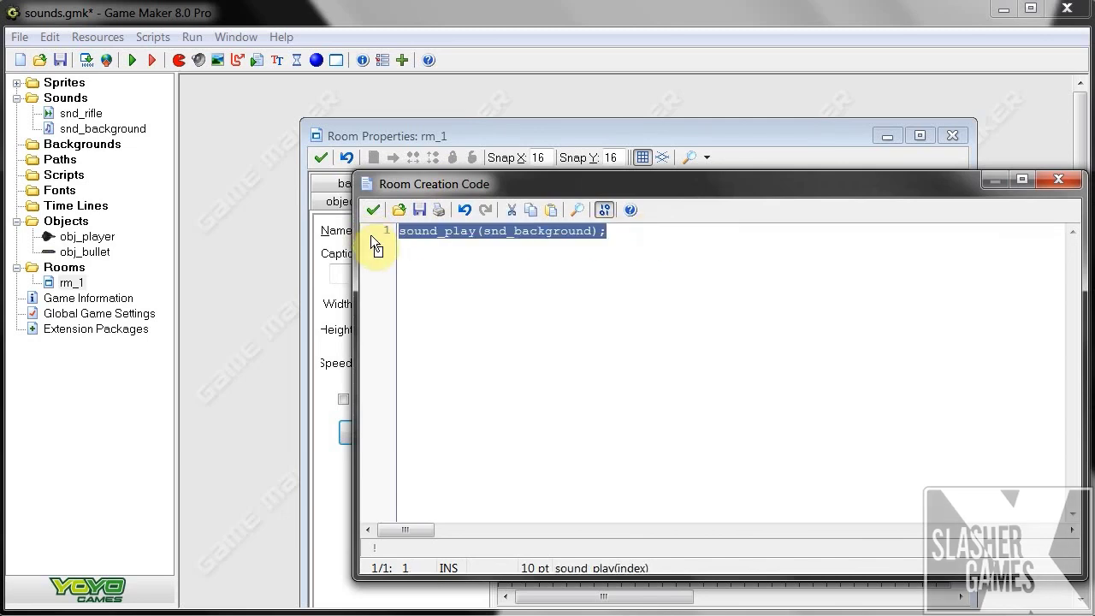
key("Delete")
left_click(373, 209)
left_click(319, 159)
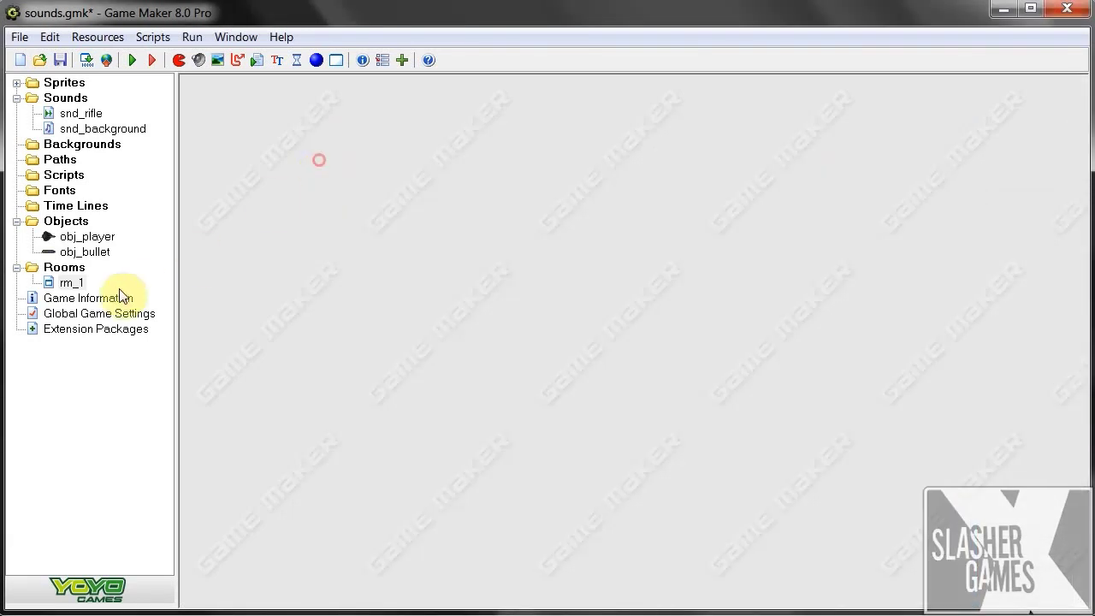
left_click(109, 237)
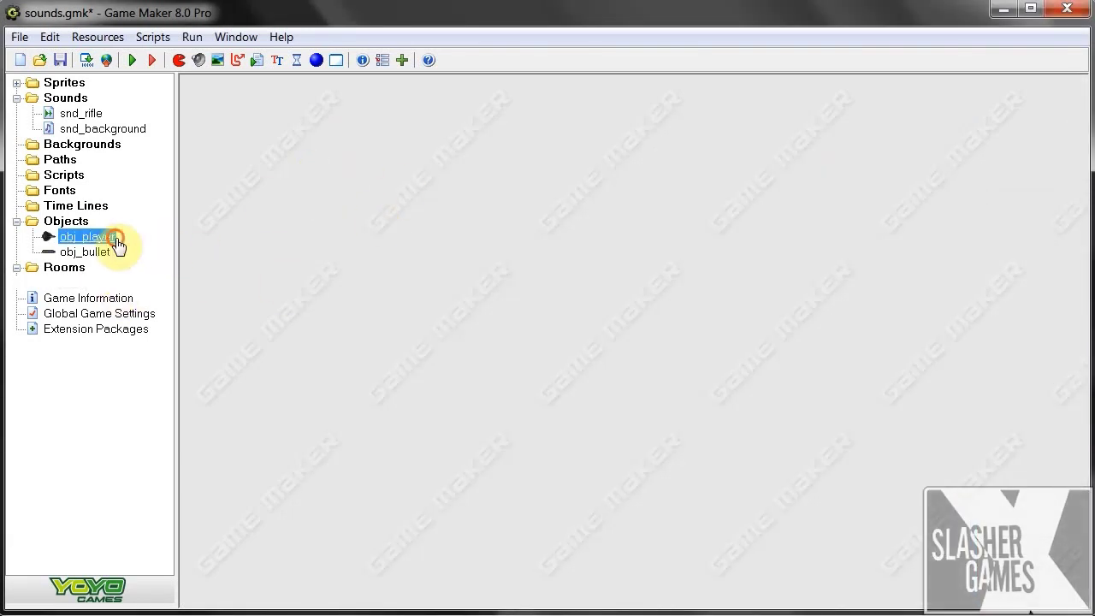
Step: Append sound_play(snd_background); after the movement code in obj_player's Step event
double_click(71, 238)
left_click_drag(579, 247, 556, 208)
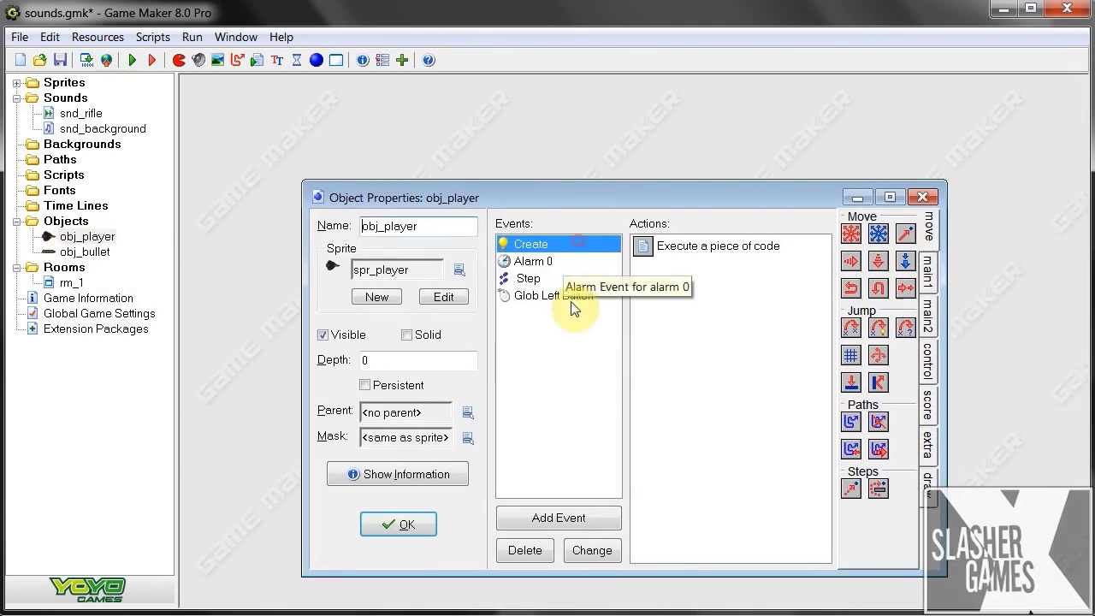
left_click(556, 278)
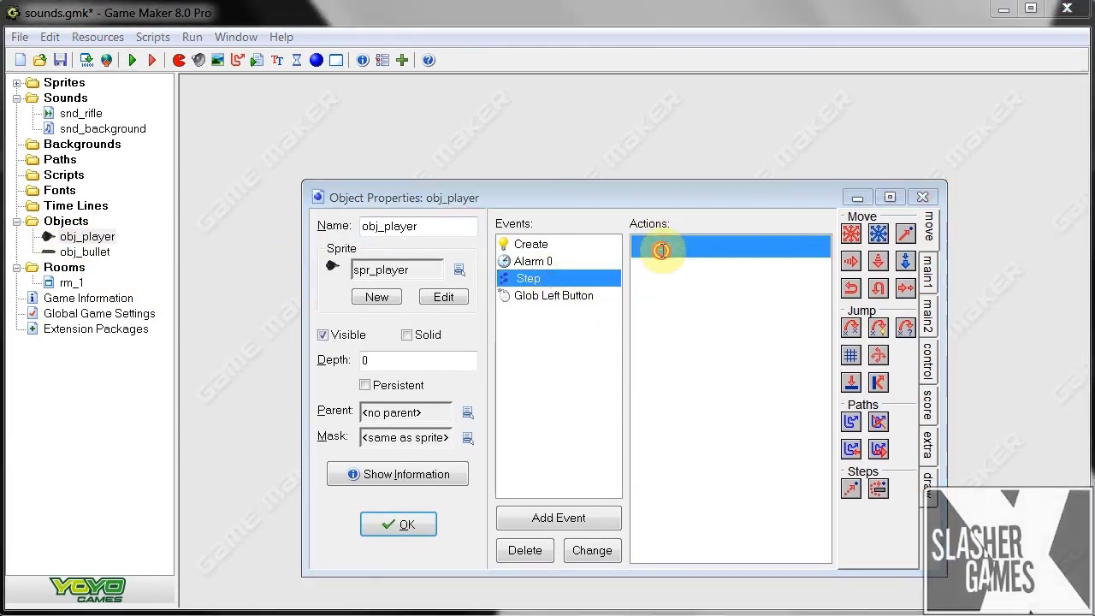
double_click(655, 245)
left_click(505, 506)
key("Return")
key("Return")
type("sound_play(snd_background);")
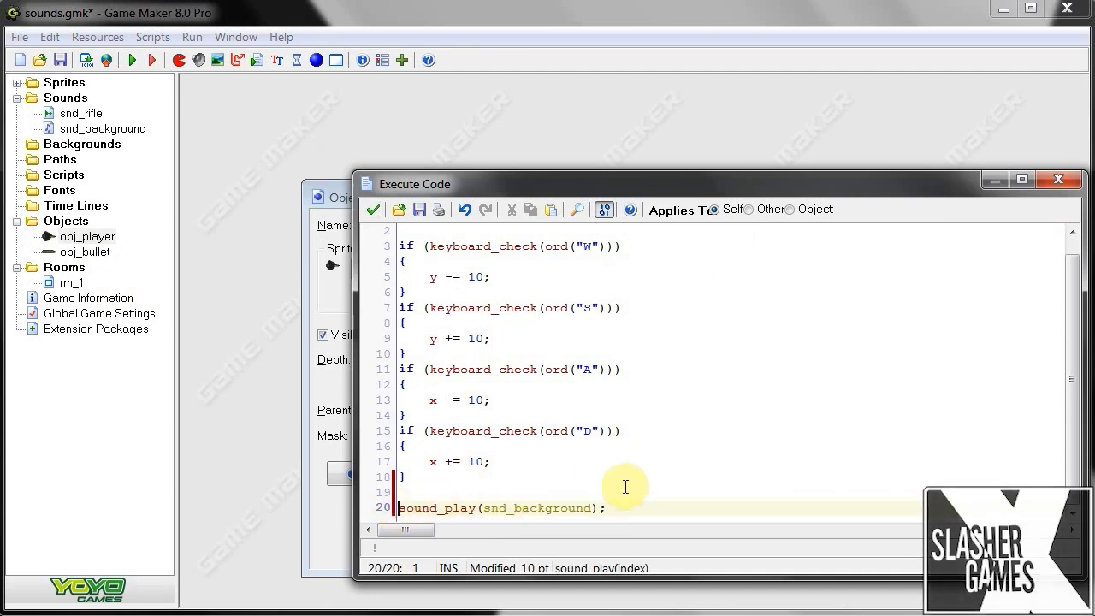
Step: Save the Step code, close obj_player's properties and start a test run
left_click(608, 507)
left_click(399, 509)
key("shift+Up")
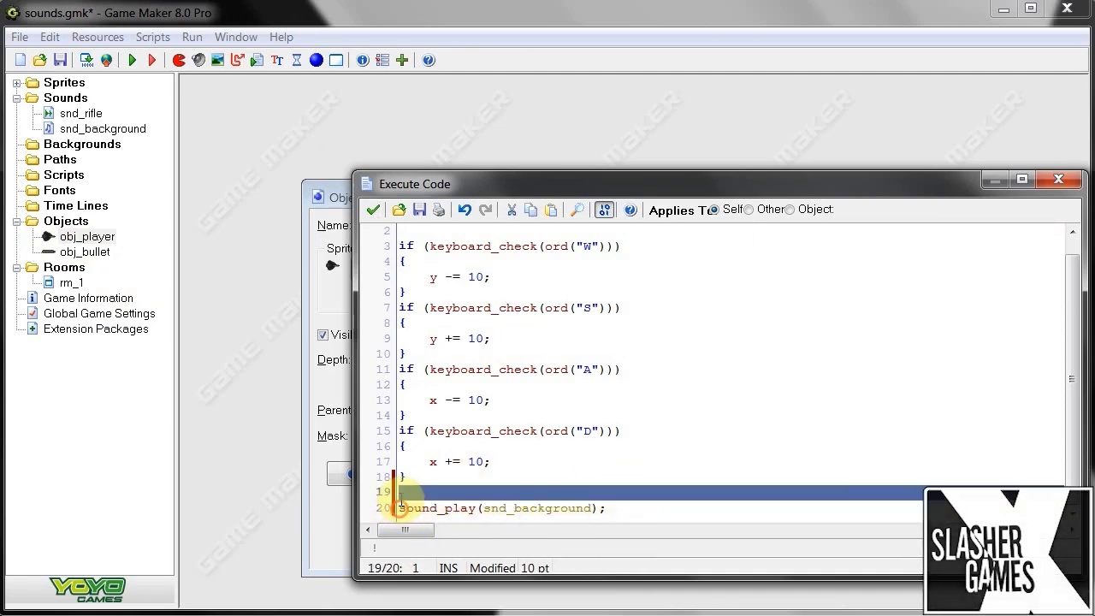
left_click(399, 498)
left_click(395, 505)
left_click(394, 497)
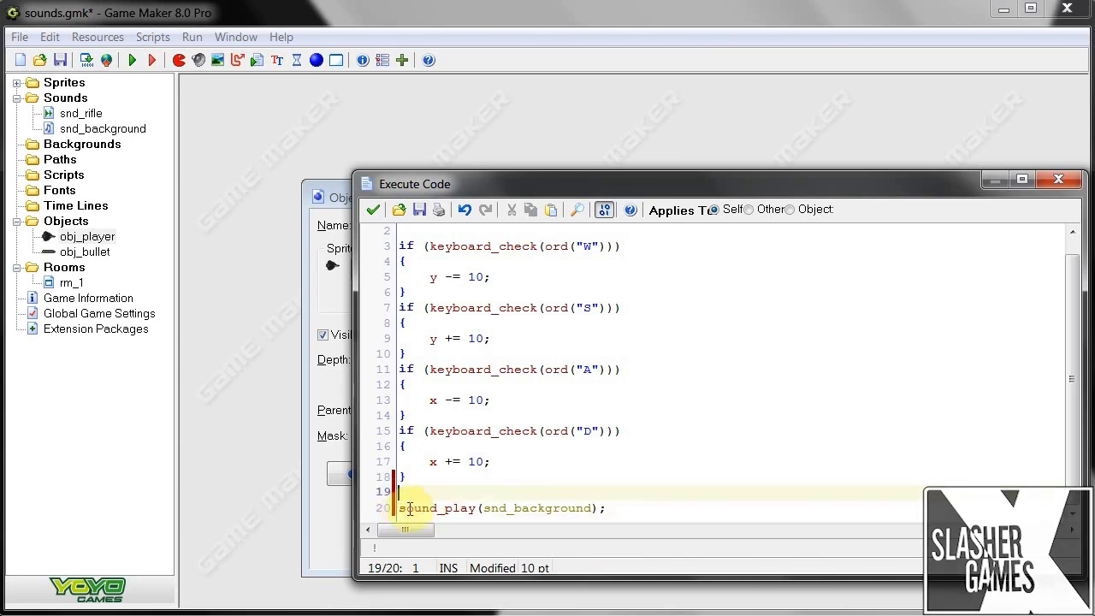
left_click(373, 209)
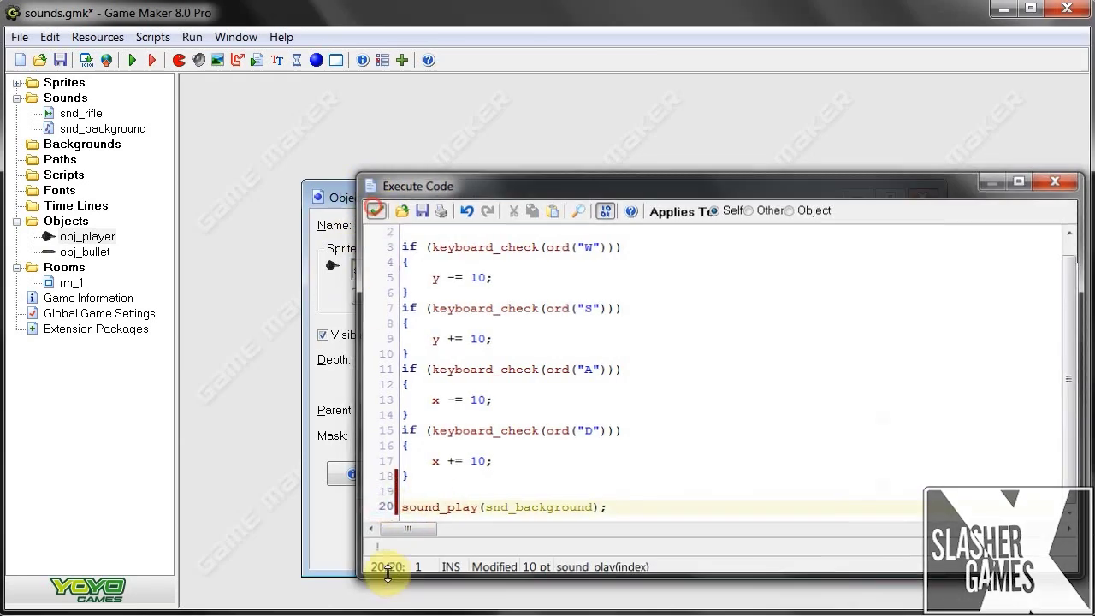
left_click(369, 515)
left_click(132, 60)
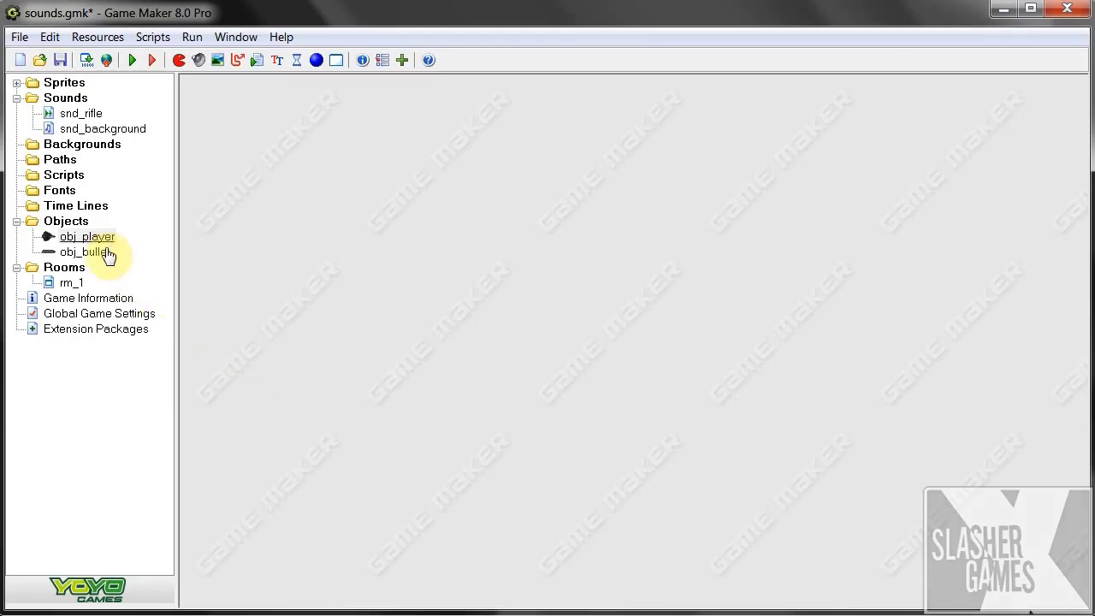
Step: Reopen room rm_1's properties from the resource tree once the test run is closed
double_click(75, 282)
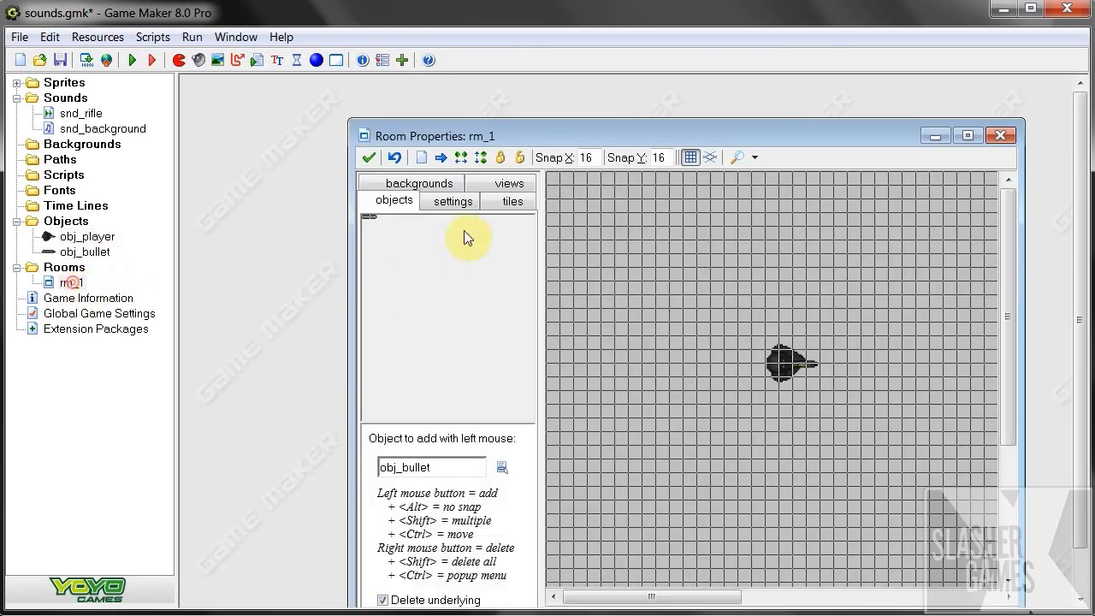
Step: Enter sound_loop(snd_background) as rm_1's creation code and confirm it
left_click(452, 201)
left_click(447, 434)
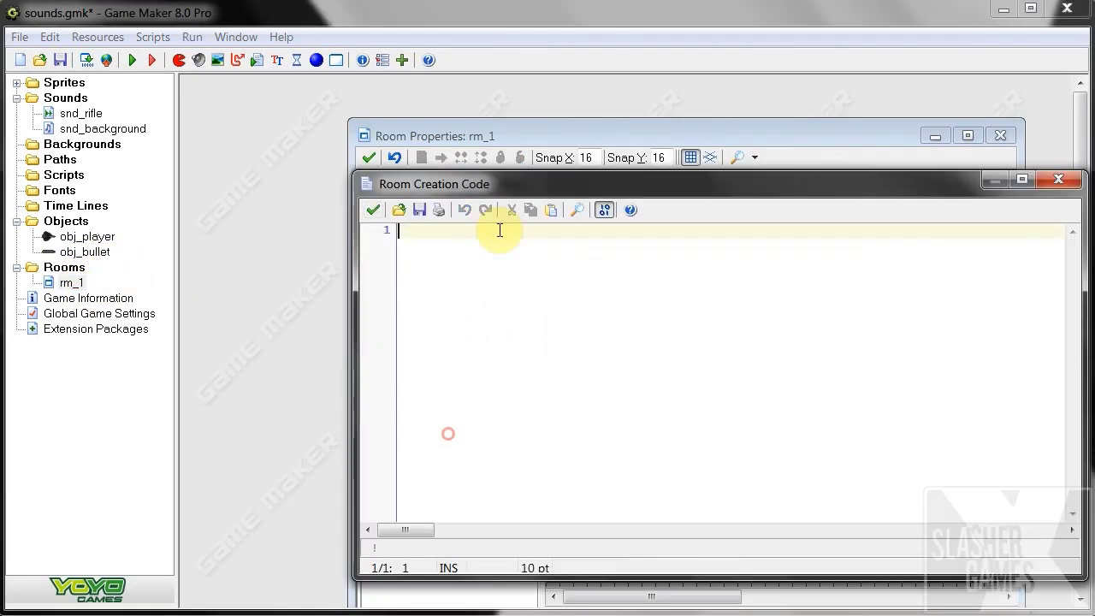
left_click(465, 247)
type("sound")
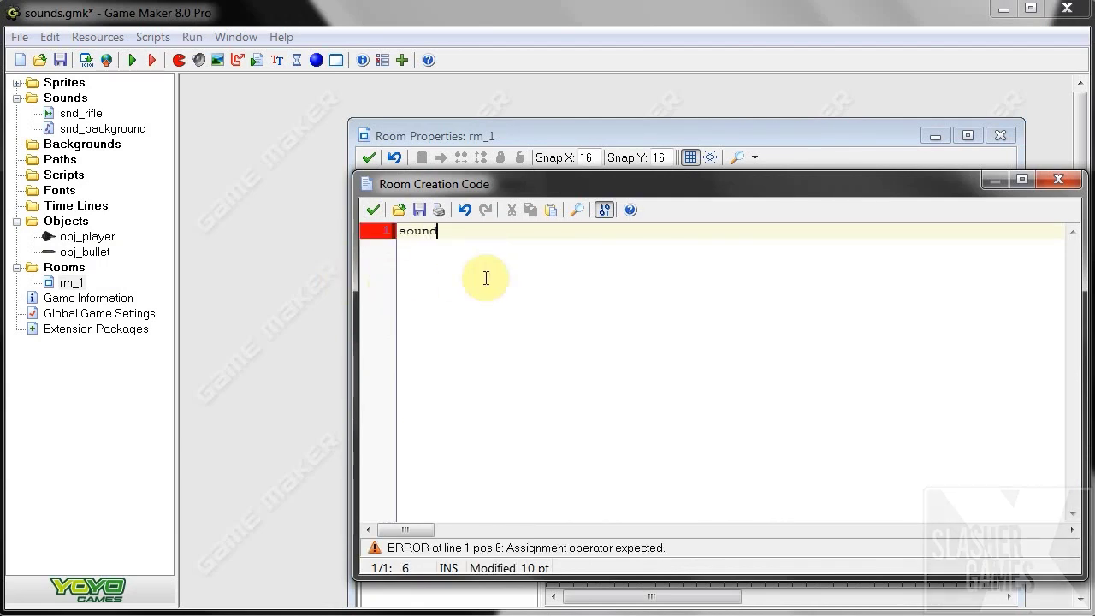
type("_loop(")
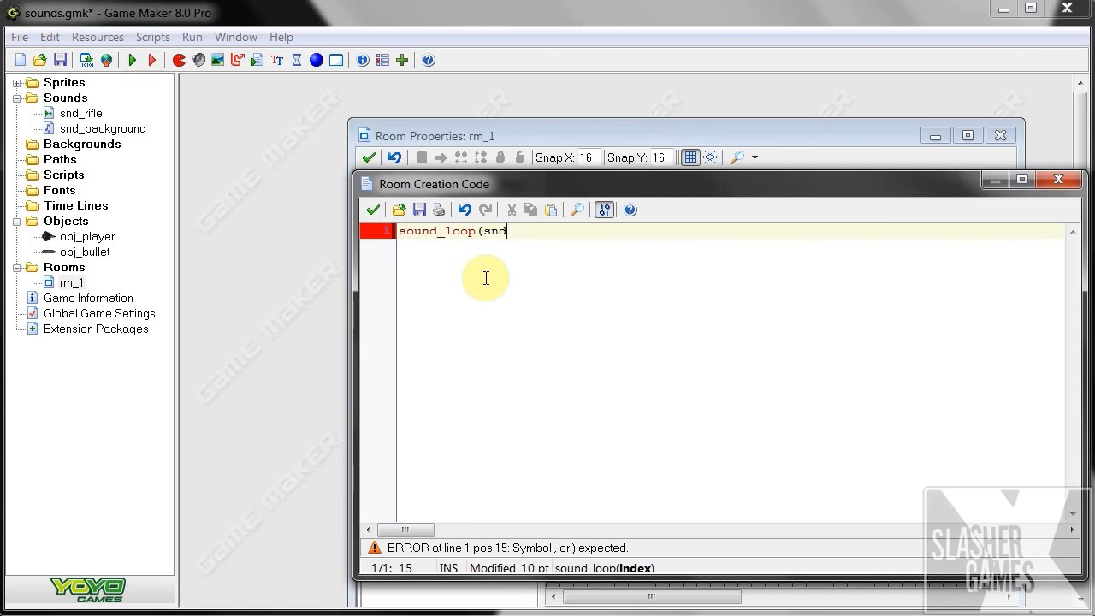
type("snd")
double_click(569, 276)
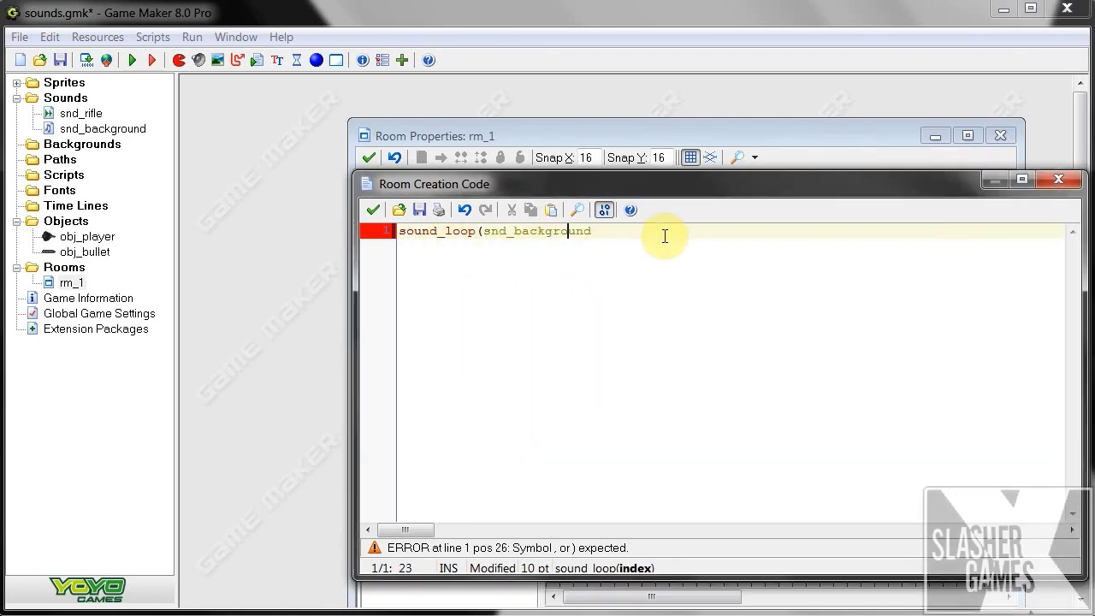
type(");")
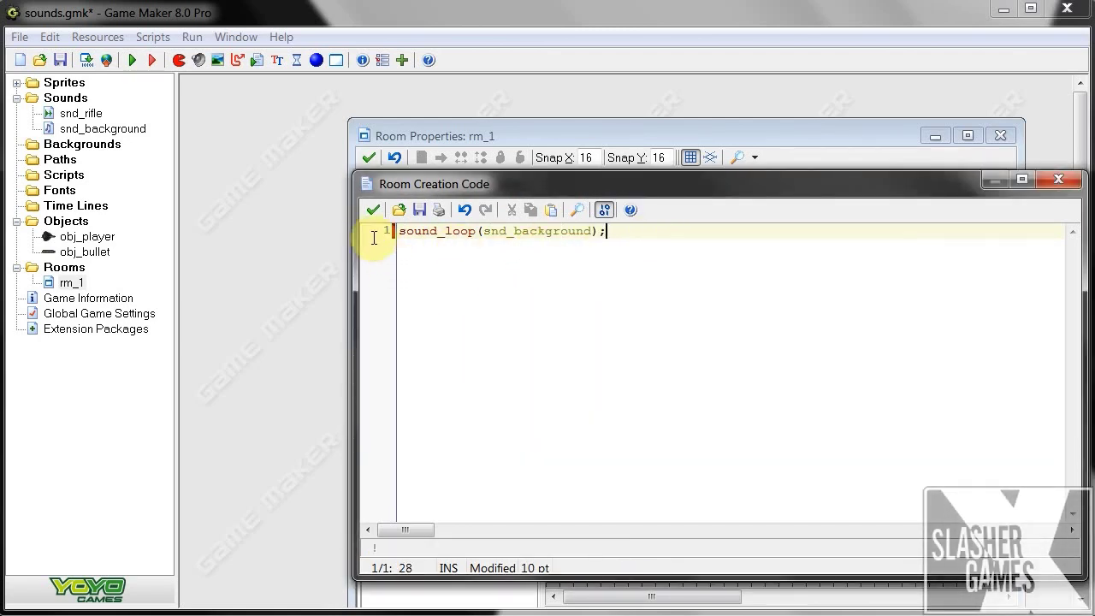
left_click(372, 214)
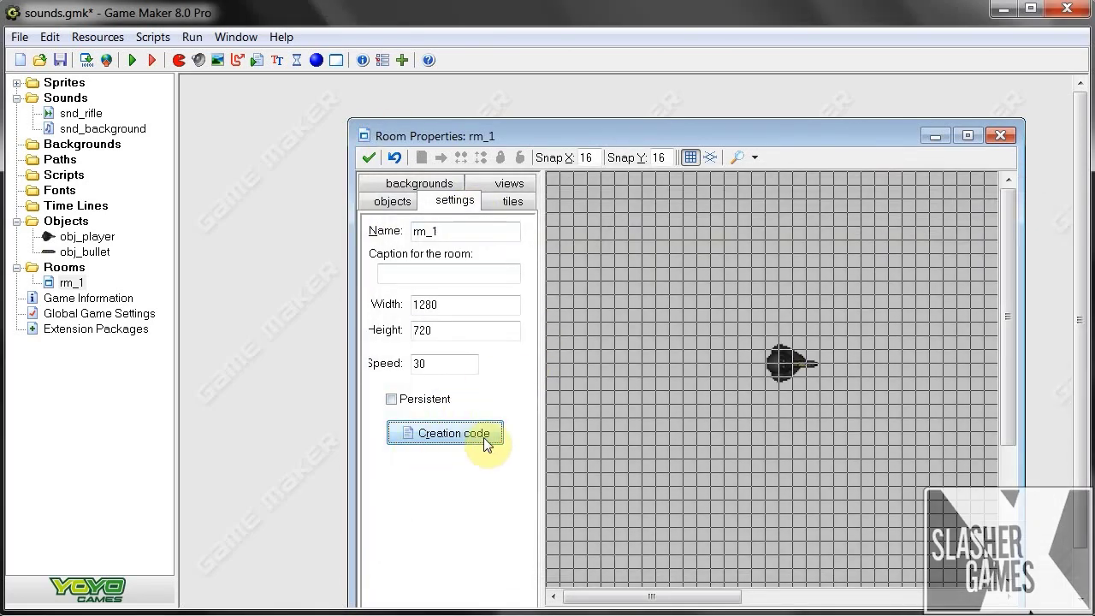
Step: Delete the sound_loop(snd_background) line from rm_1's creation code and close the room
left_click(367, 161)
left_click(79, 240)
double_click(70, 283)
left_click(264, 155)
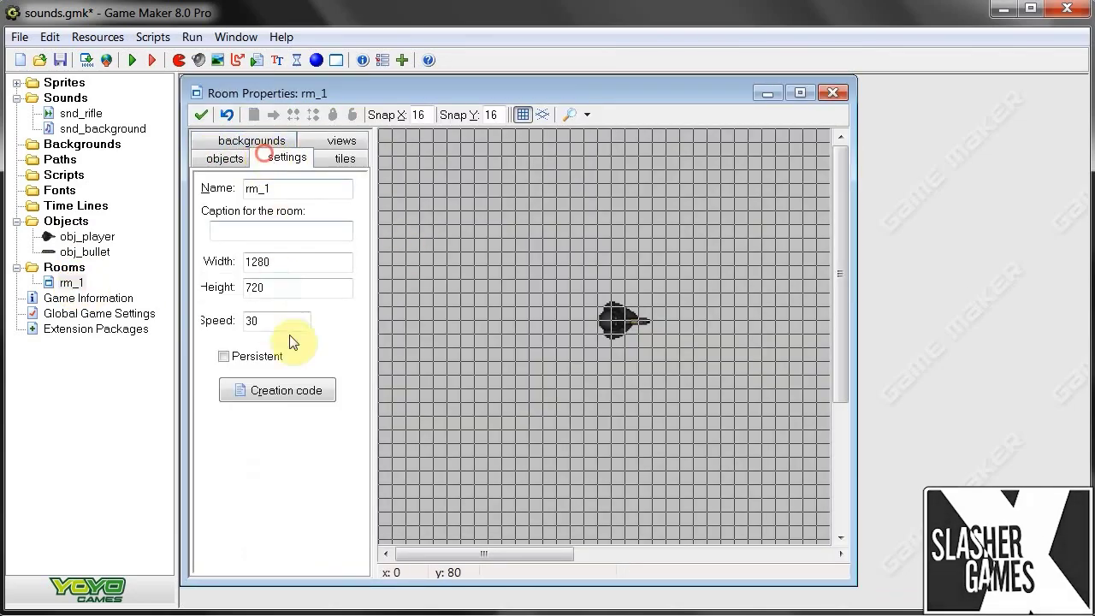
left_click(278, 390)
triple_click(679, 345)
key("BackSpace")
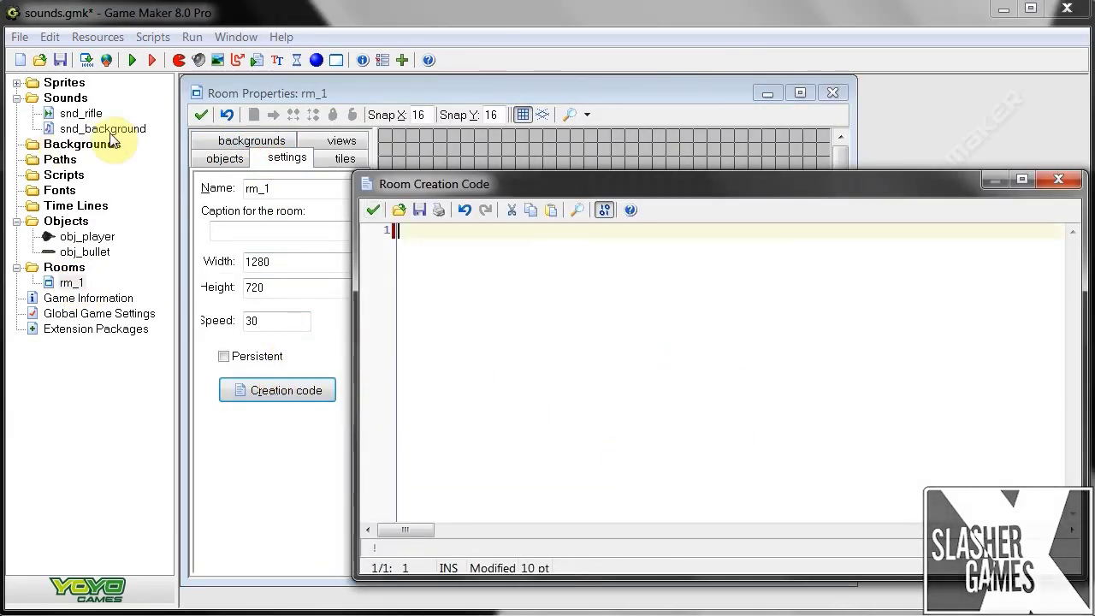
left_click(373, 209)
left_click(201, 115)
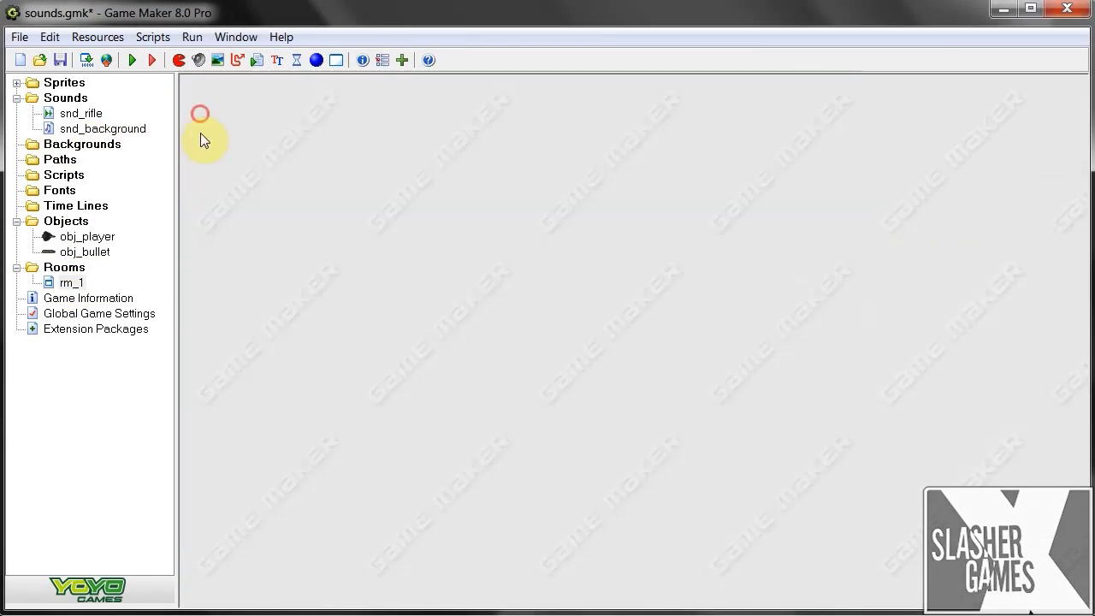
Step: Delete the sound_play(snd_background) line 20 from obj_player's Step code and close the object
double_click(87, 239)
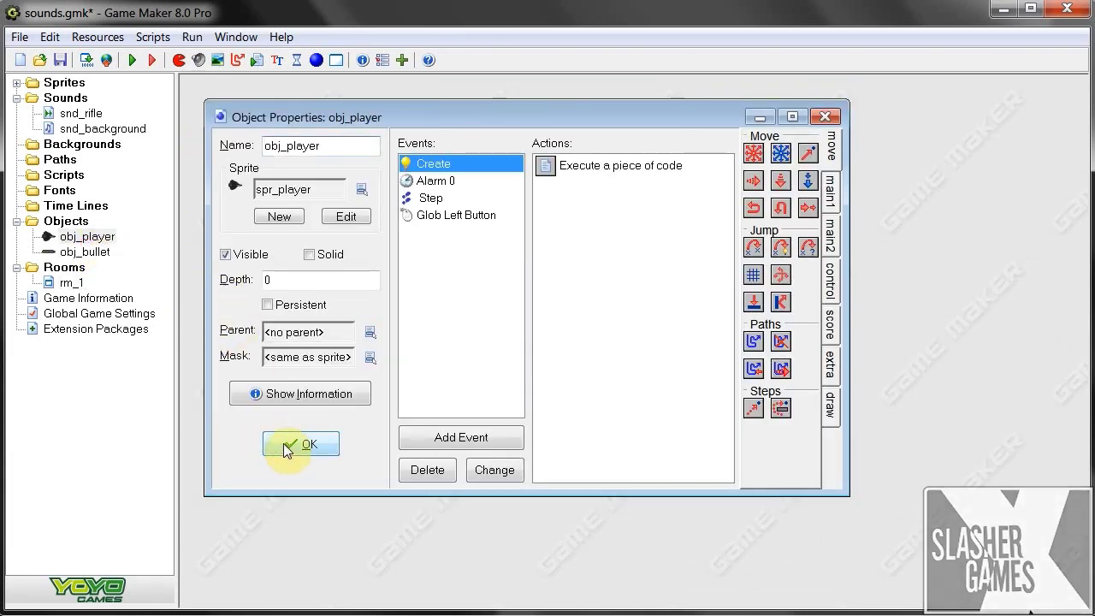
left_click(430, 197)
double_click(564, 165)
scroll(473, 443, "down", 1)
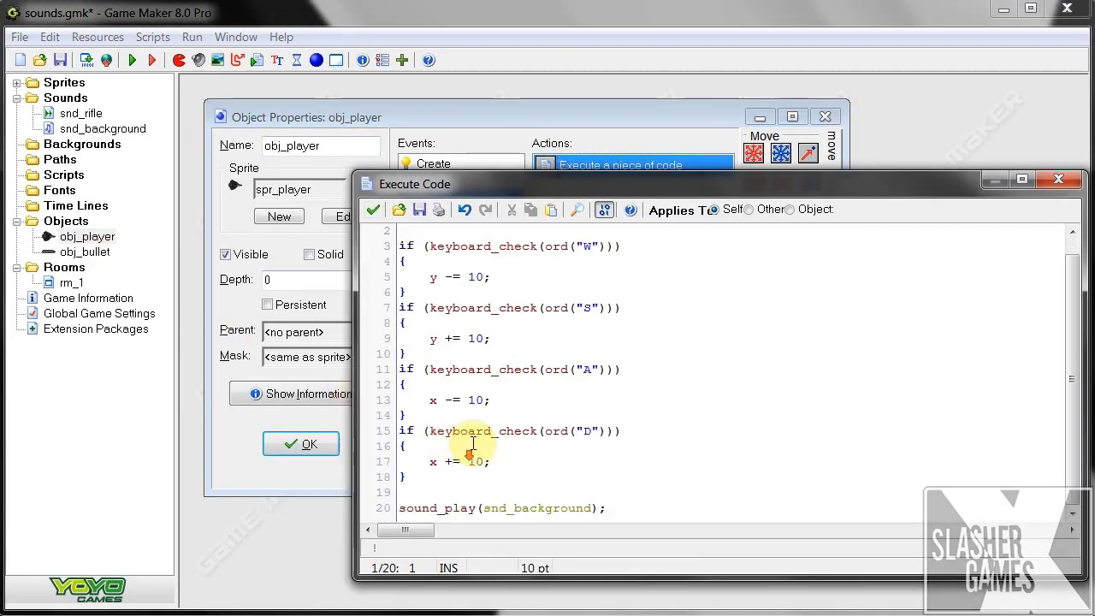
left_click_drag(605, 508, 354, 521)
key("BackSpace")
key("BackSpace")
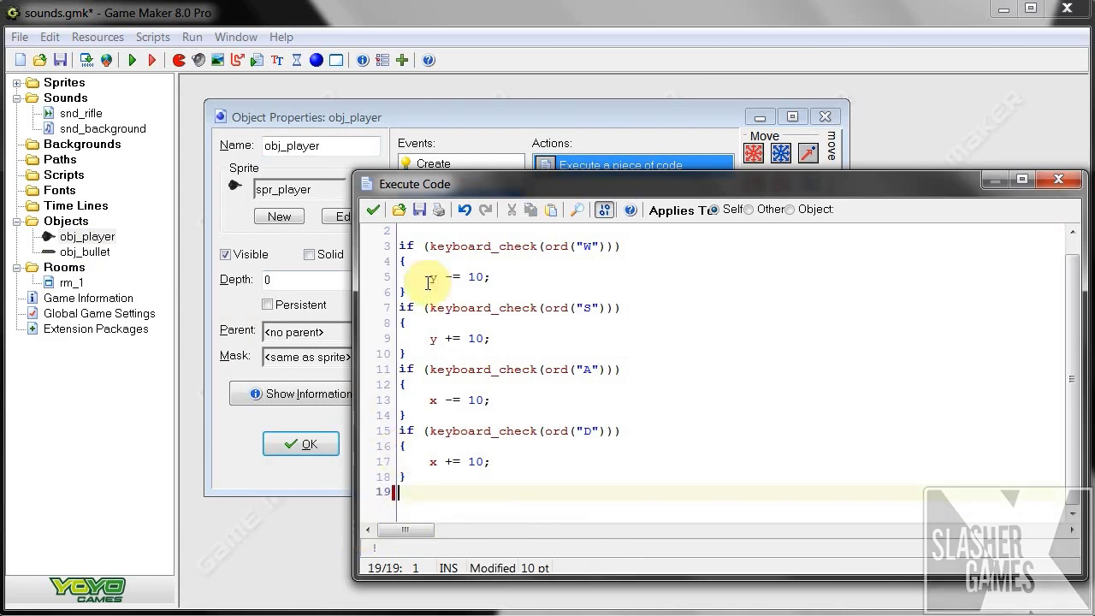
left_click(373, 210)
left_click(295, 440)
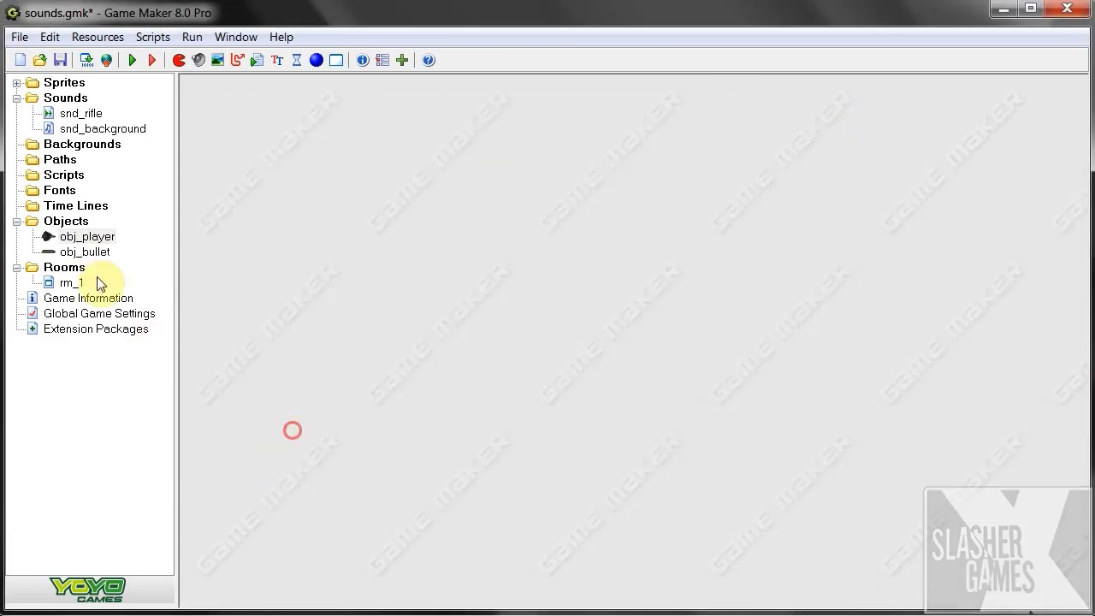
Step: Create a new object and name it obj_sound
right_click(49, 224)
left_click(86, 232)
double_click(339, 171)
type("o")
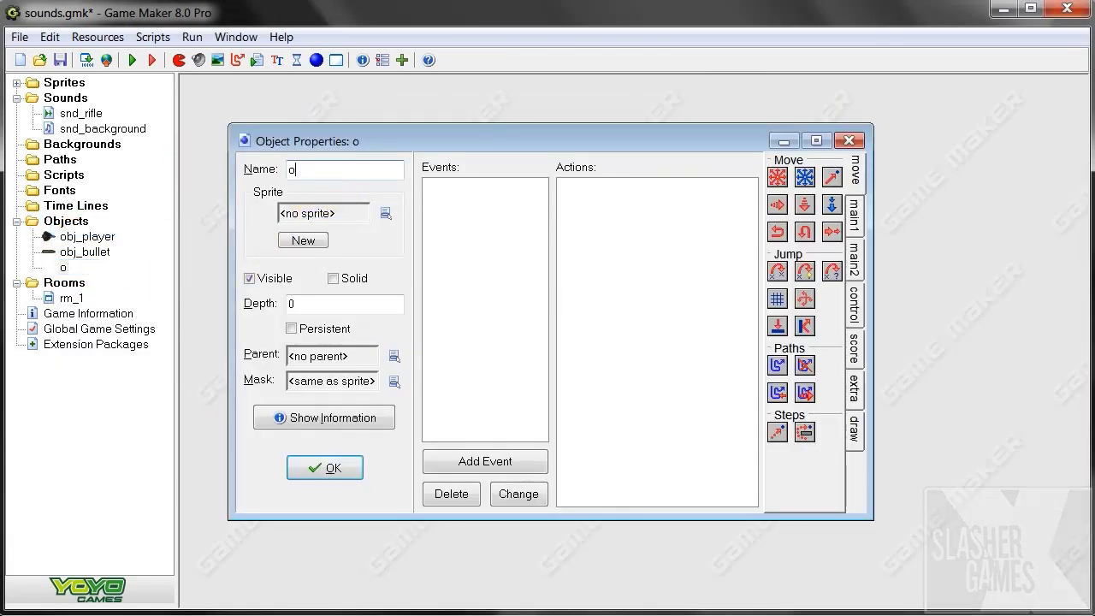
type("bj_sound")
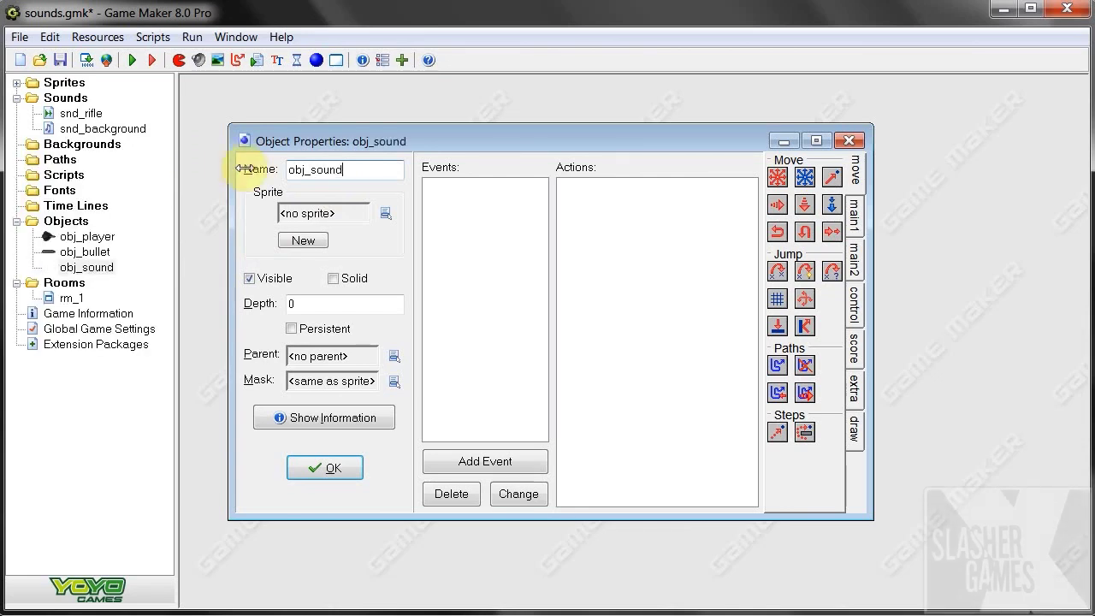
left_click_drag(328, 133, 302, 113)
Step: Give obj_sound a Create event whose code runs sound_play(snd_background)
left_click(459, 440)
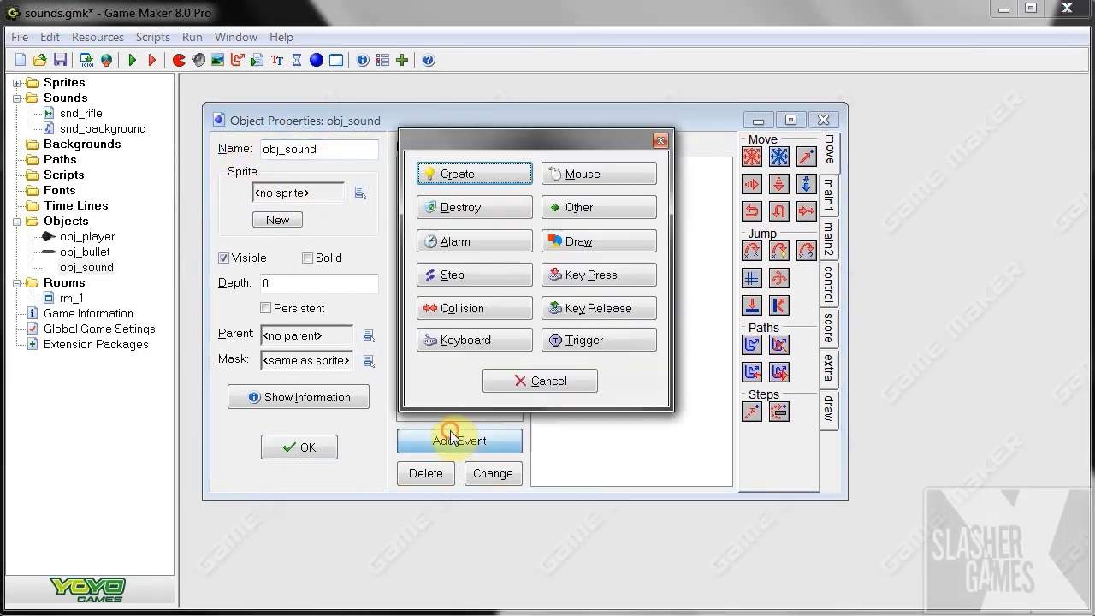
left_click(497, 175)
left_click(828, 283)
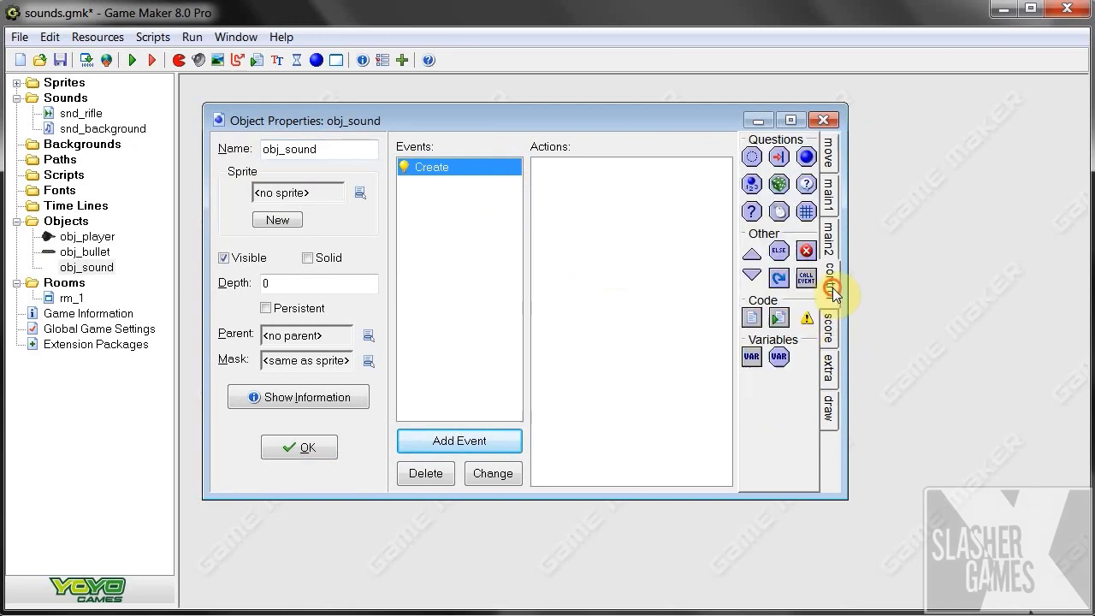
left_click_drag(751, 327, 656, 313)
type("so")
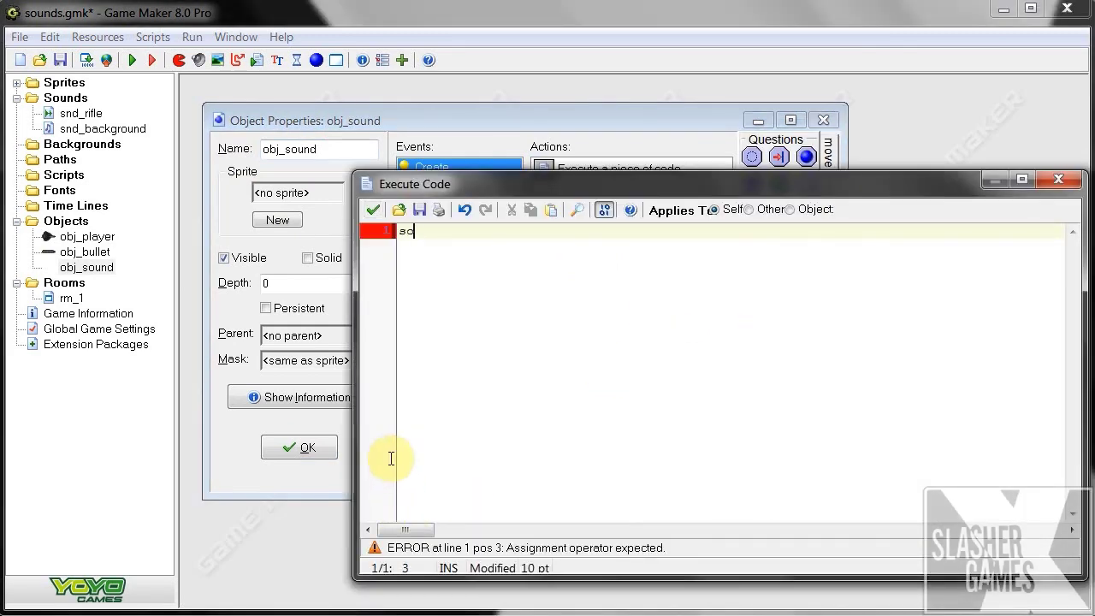
type("und_")
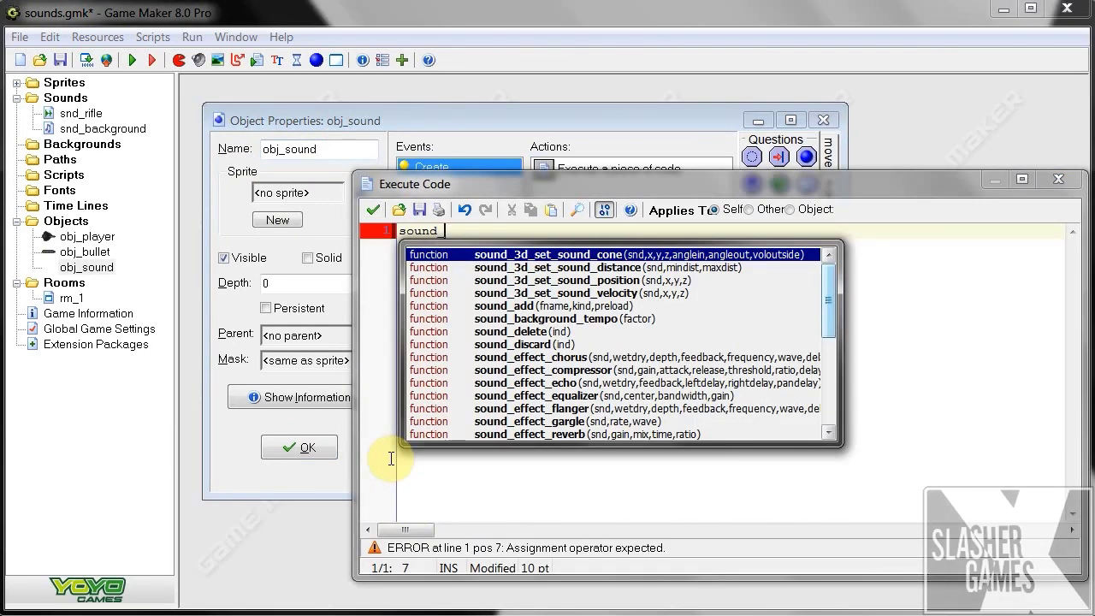
type("play(snd")
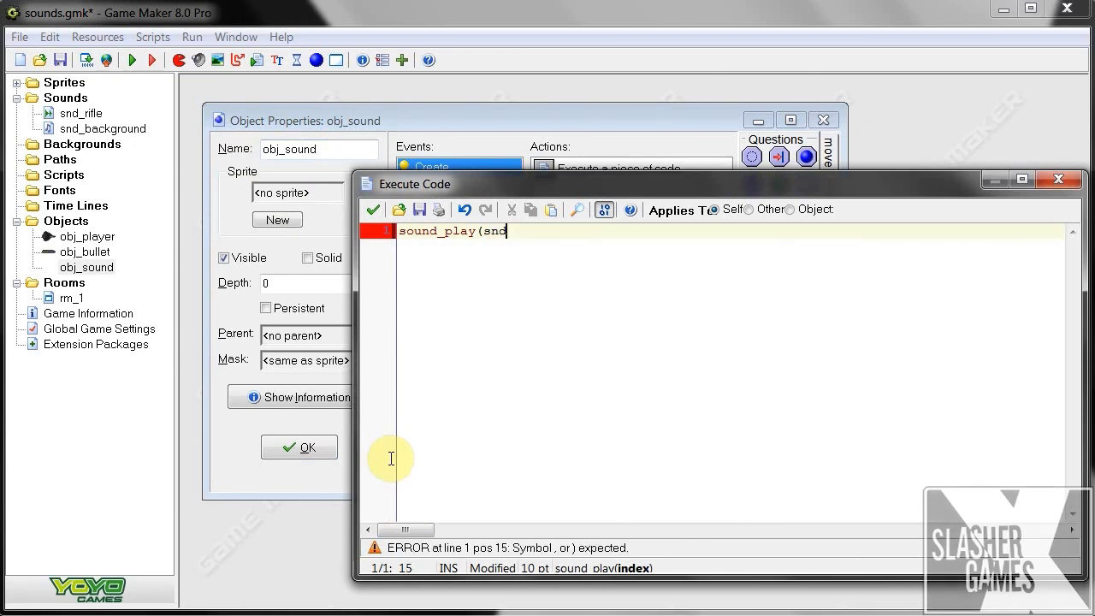
double_click(592, 267)
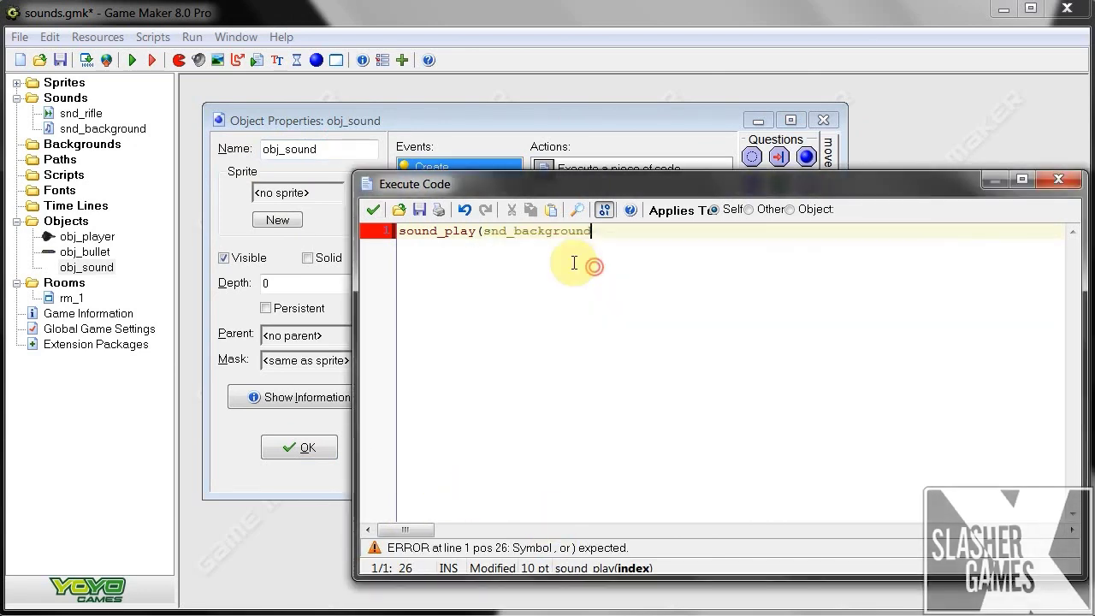
type(");")
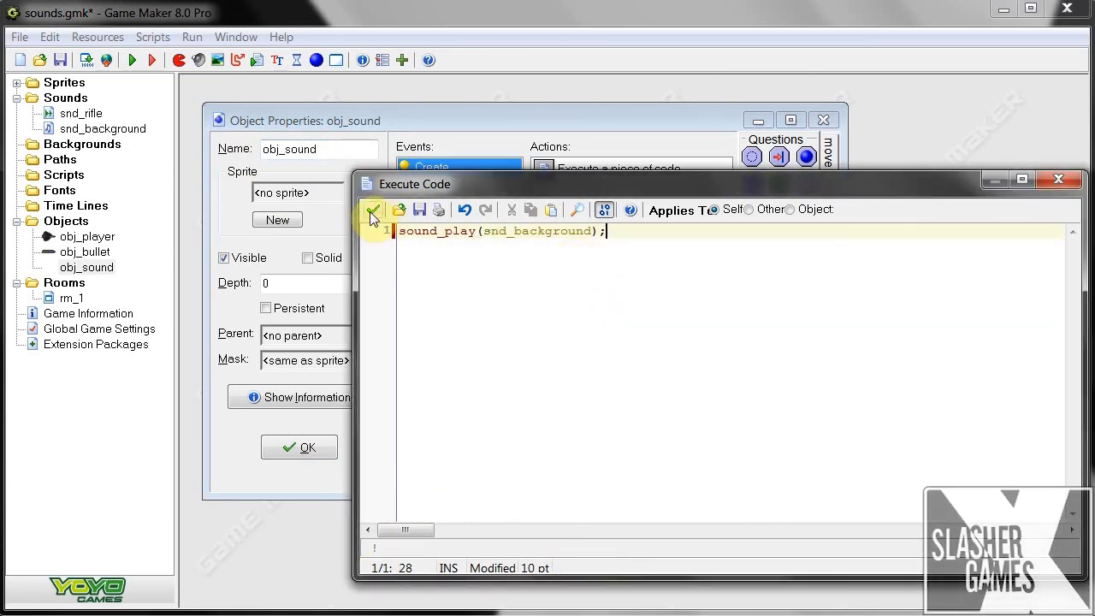
left_click(372, 210)
Step: Add a Step event to obj_sound with an Execute code action
left_click(462, 442)
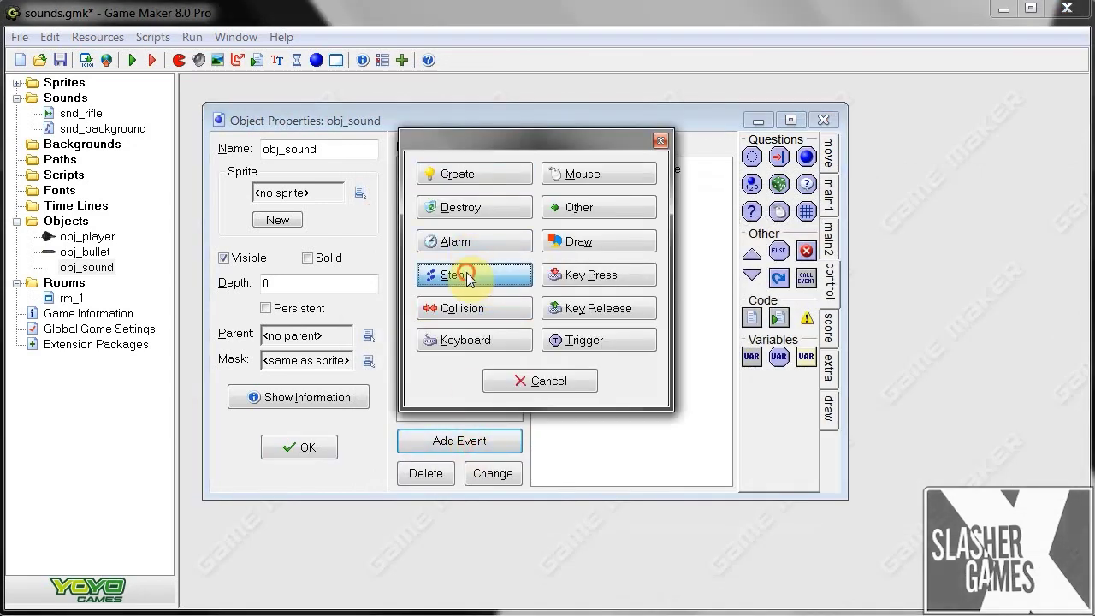
left_click(467, 277)
left_click(535, 285)
left_click_drag(750, 317, 669, 314)
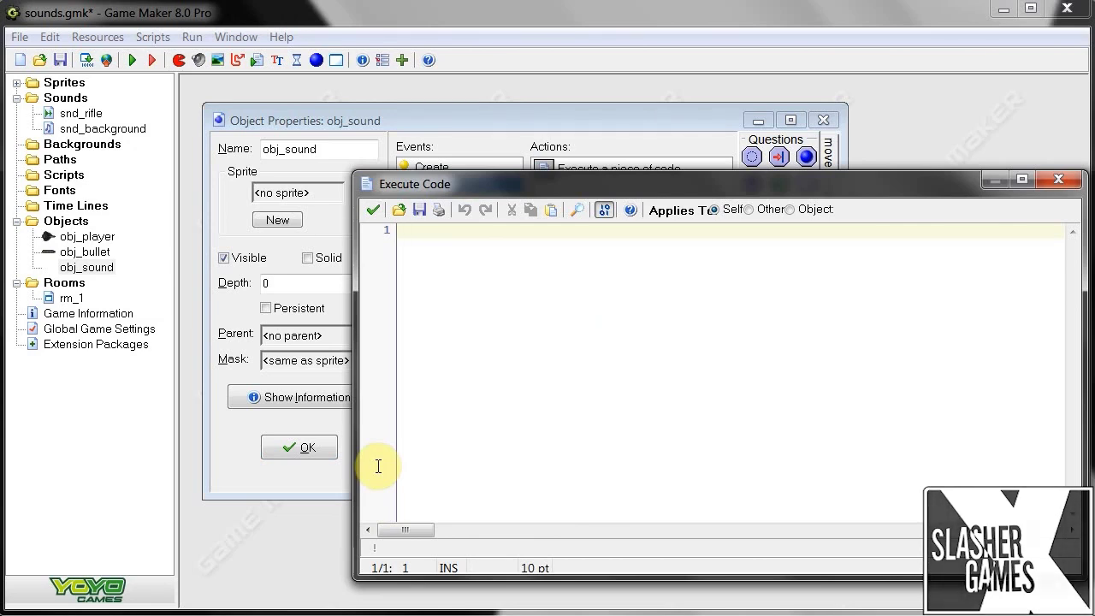
Step: Write the condition if (sound_isplaying(snd_background)) followed by an empty brace block
type("if")
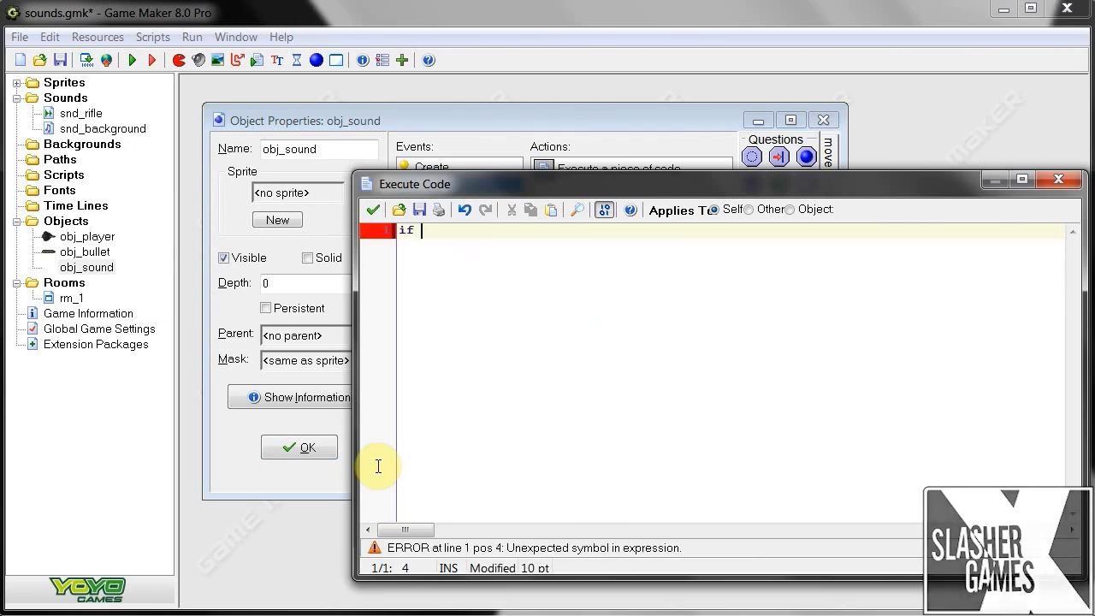
type(" (sound_")
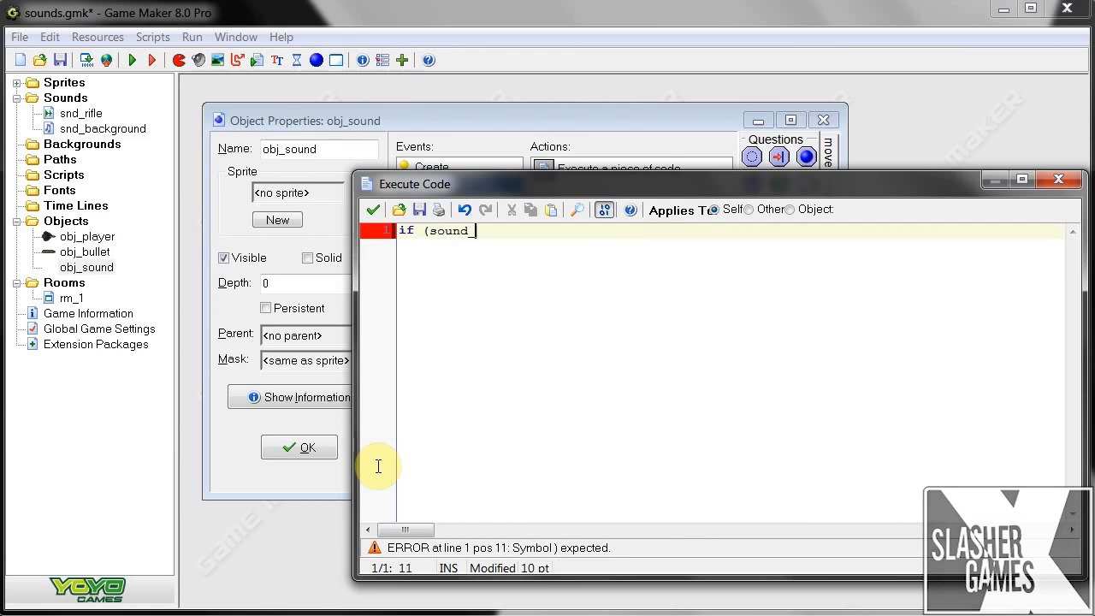
type("isplayin")
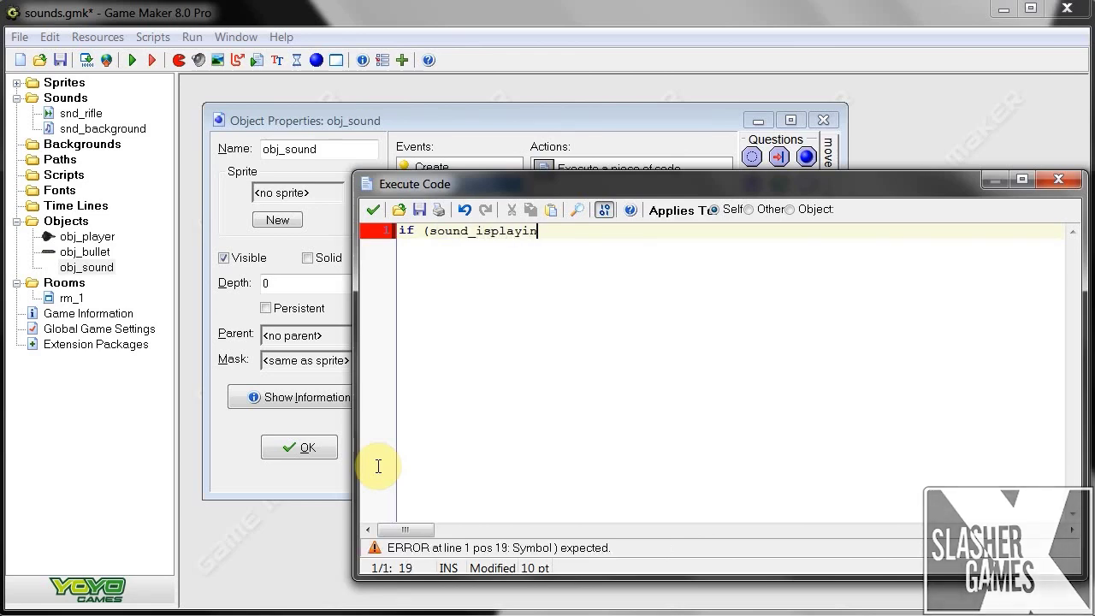
type("g")
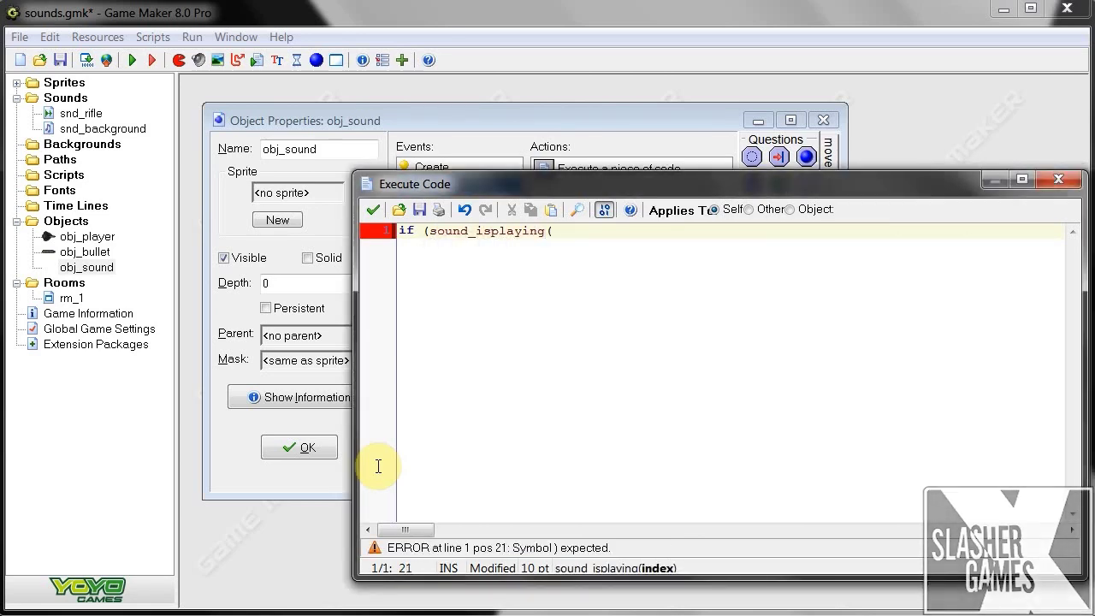
type("(snd")
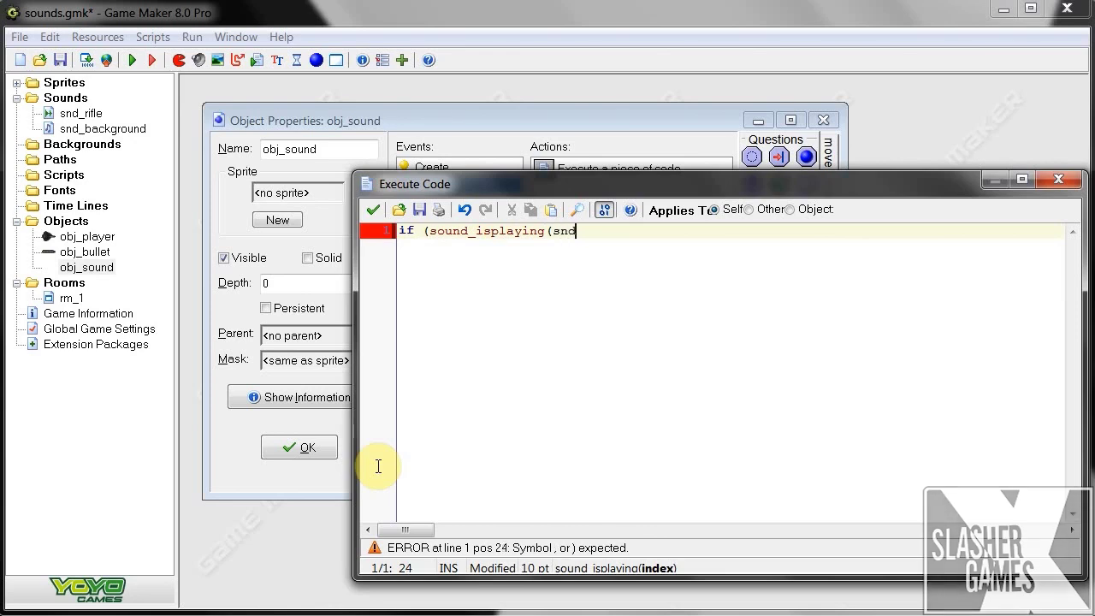
key("Down")
key("Return")
type(")")
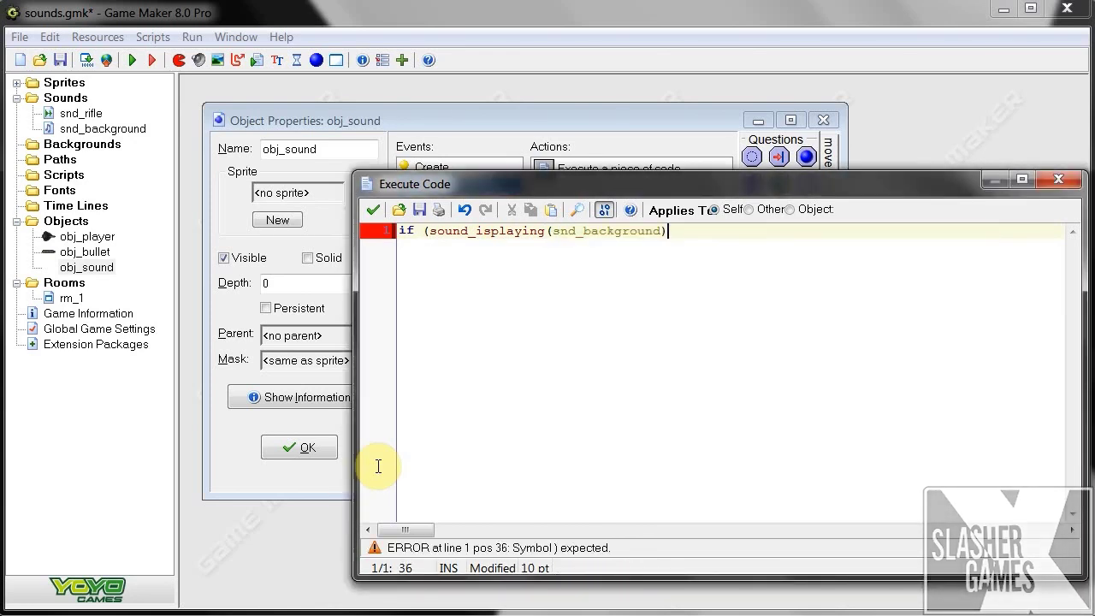
key("Return")
type("{")
key("Return")
key("Return")
type("}")
key("Up")
key("Up")
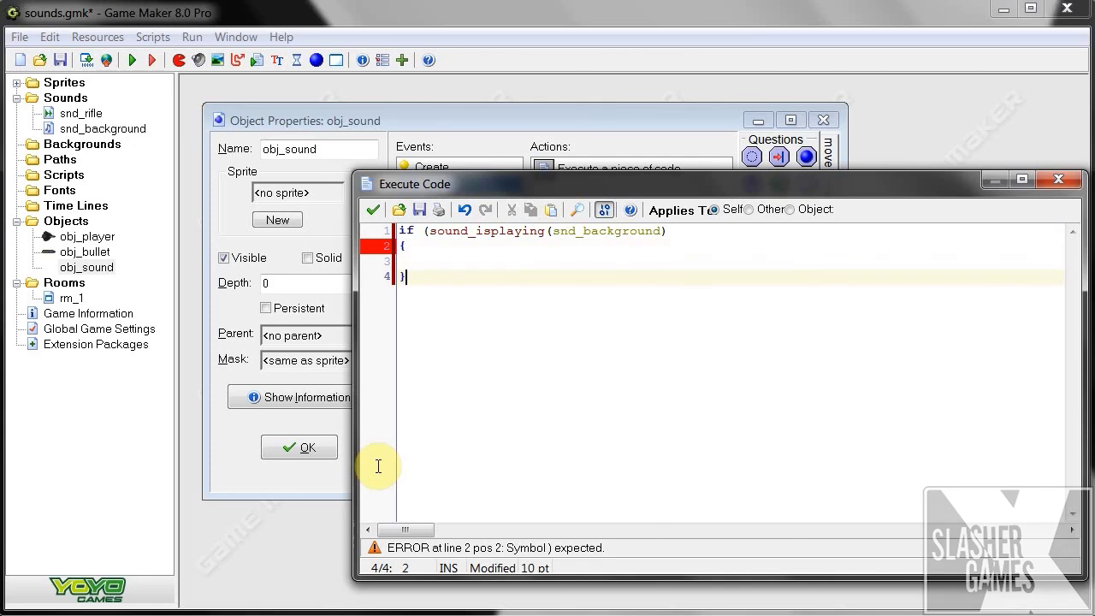
left_click(693, 233)
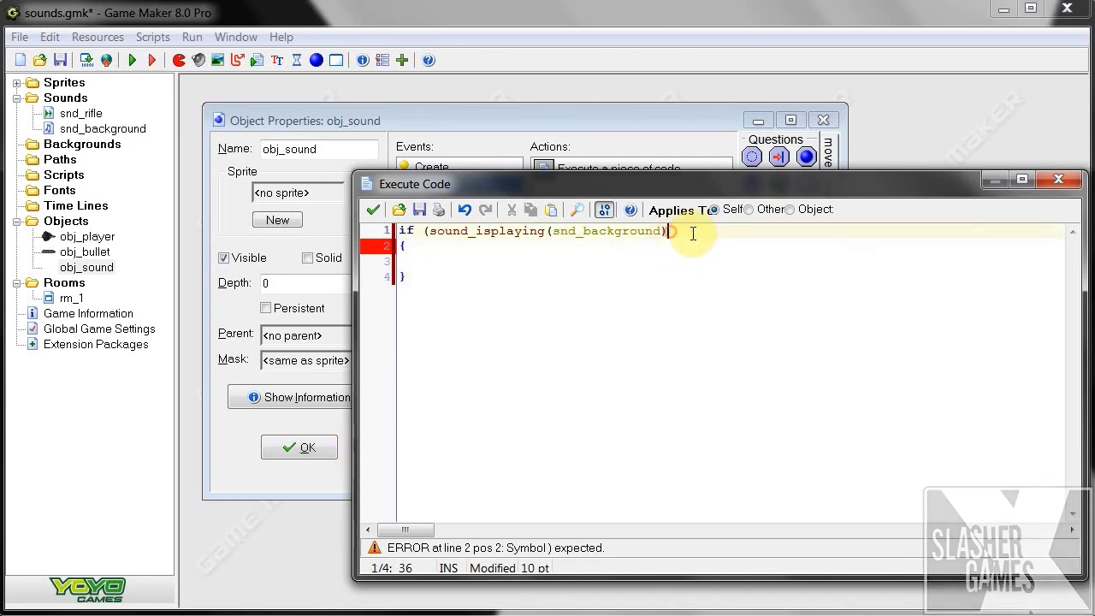
type(")")
left_click(474, 260)
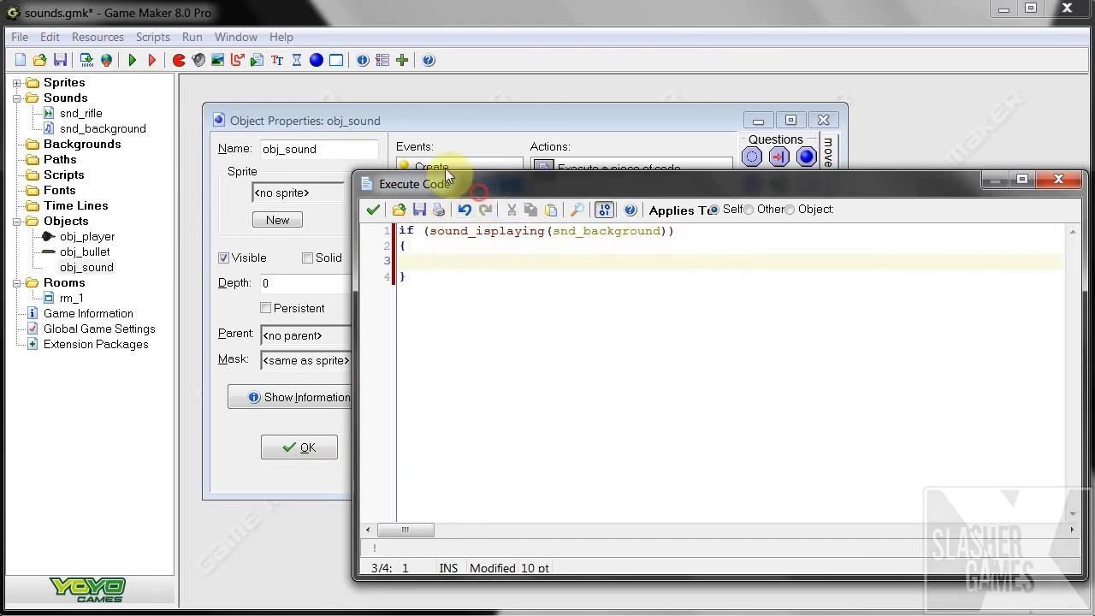
Step: Negate the condition to if !(sound_isplaying(snd_background))
left_click_drag(446, 176, 423, 173)
left_click(406, 229)
type("!")
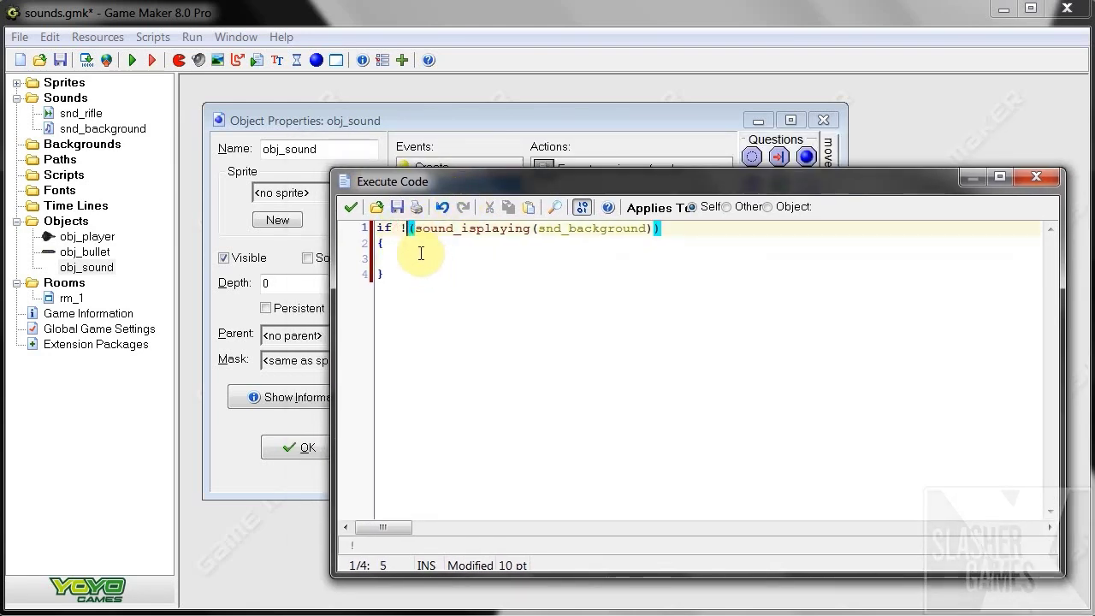
left_click(402, 231)
key("Right")
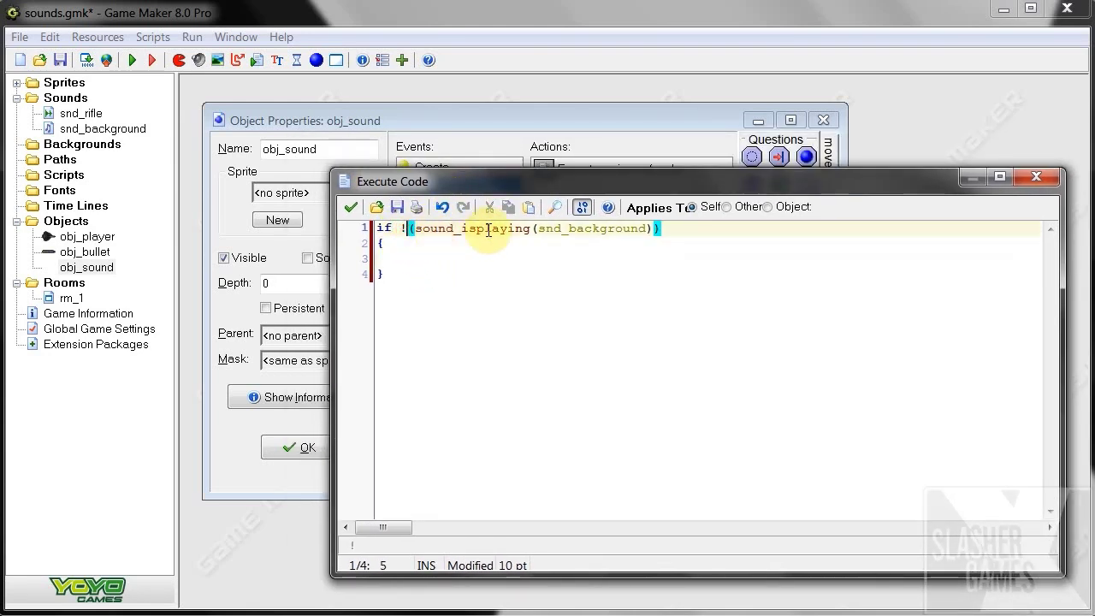
Step: Put sound_play(snd_background) inside the braces, replacing the mistyped function call
left_click(399, 261)
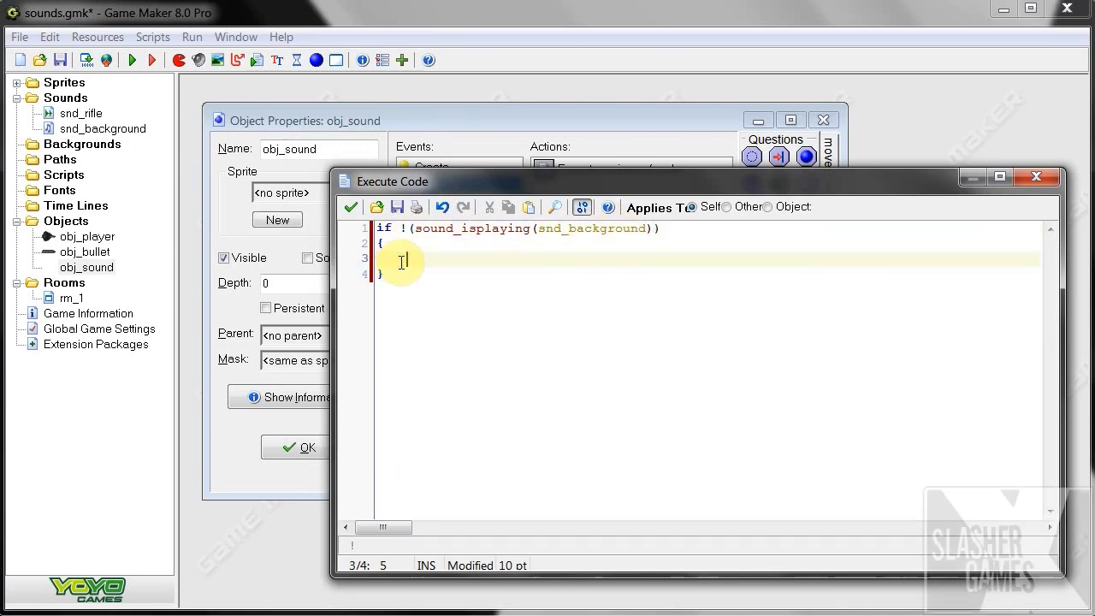
type("sou")
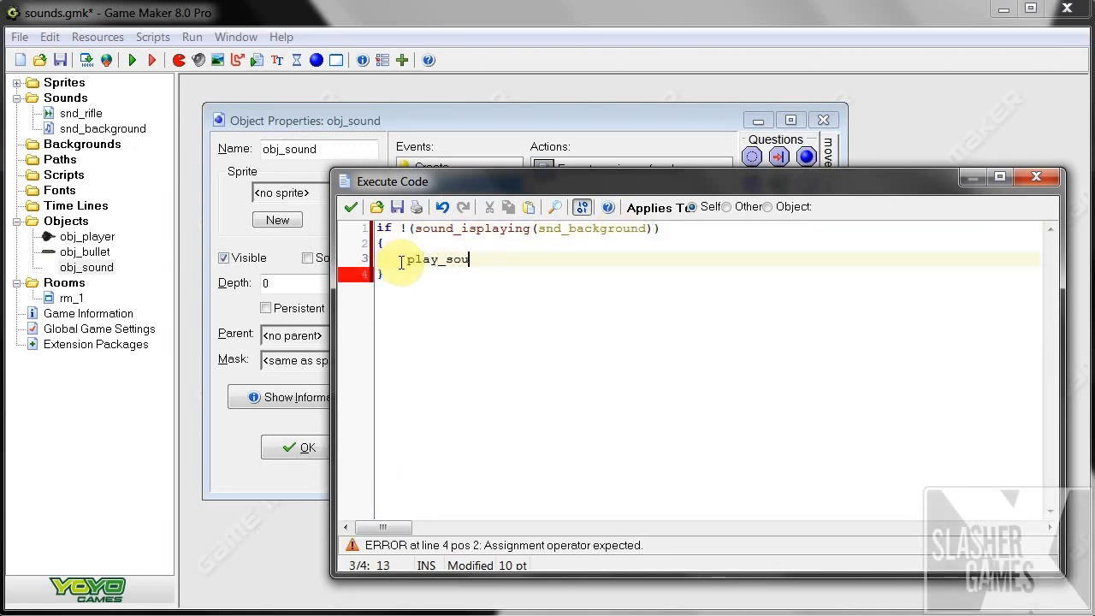
type("lay_sound(")
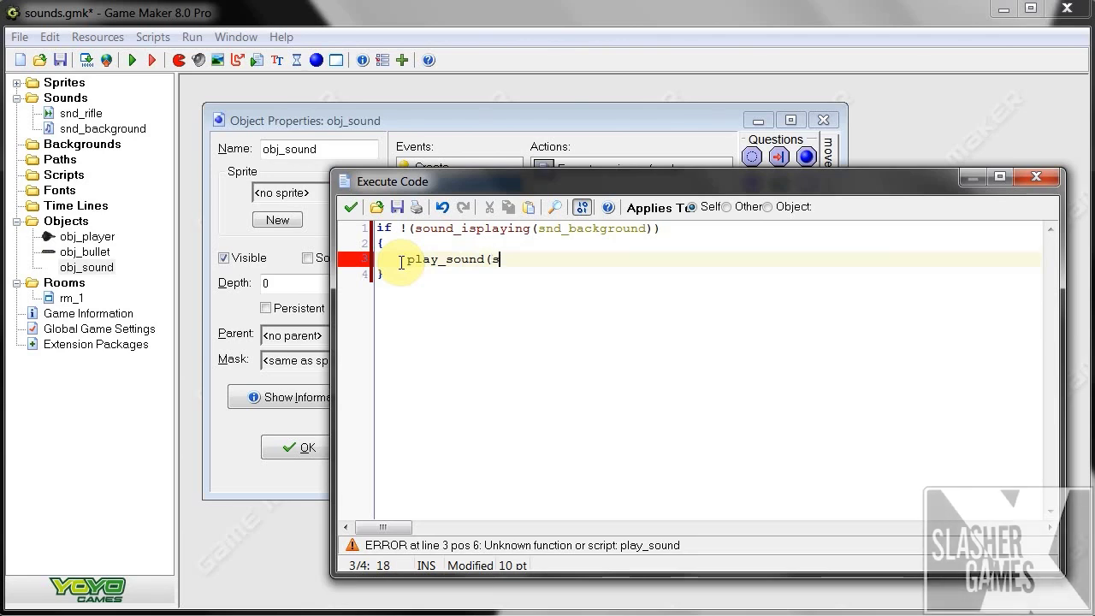
type("snd")
key("Down")
key("Return")
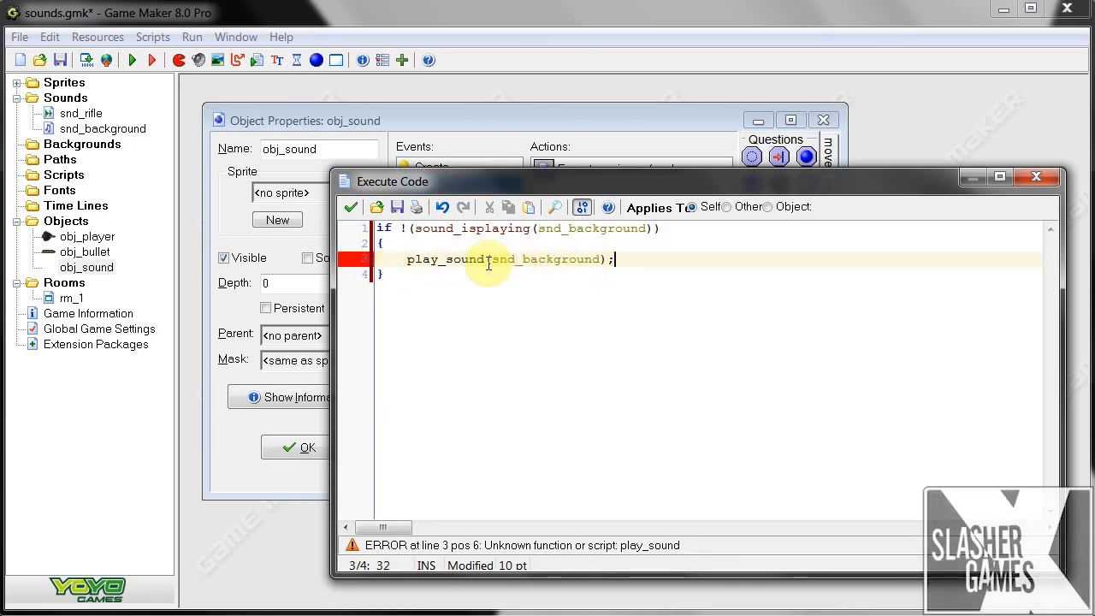
left_click(483, 258)
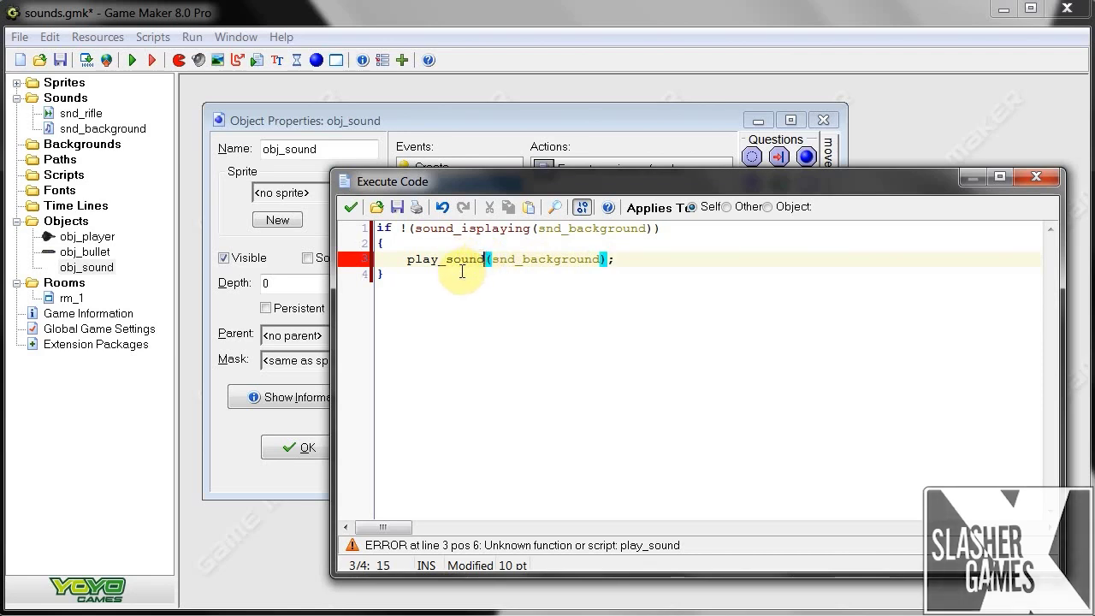
key("BackSpace")
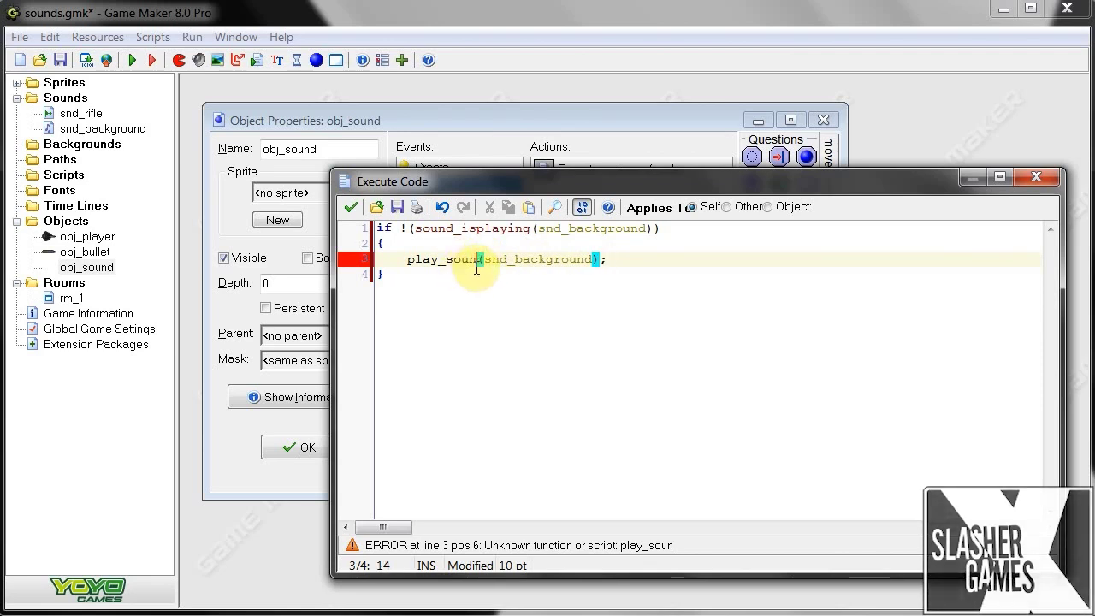
left_click_drag(610, 260, 409, 258)
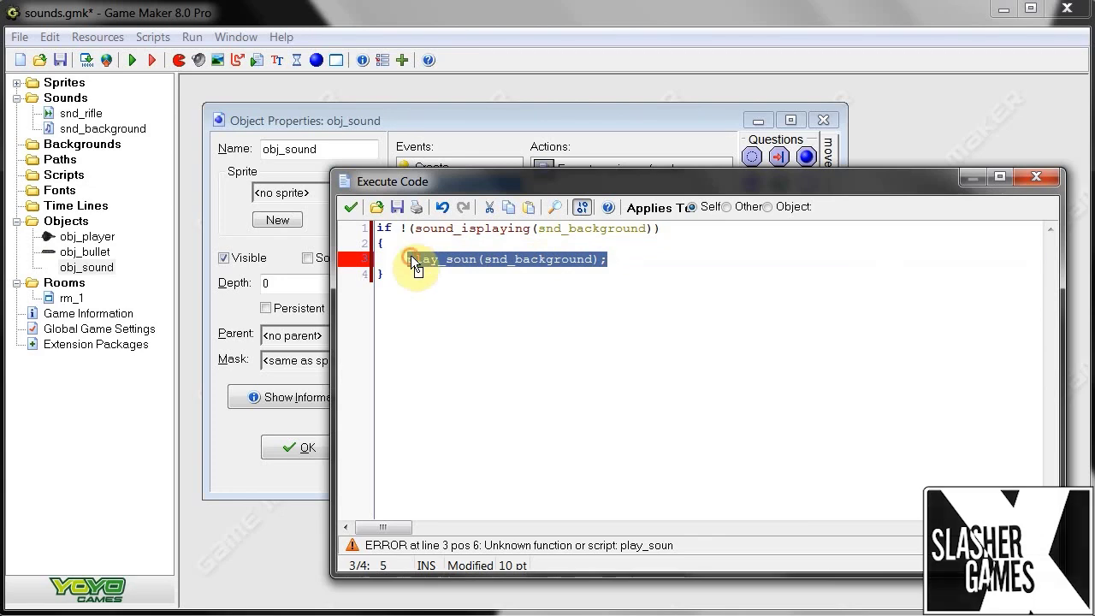
key("BackSpace")
type("sound_play")
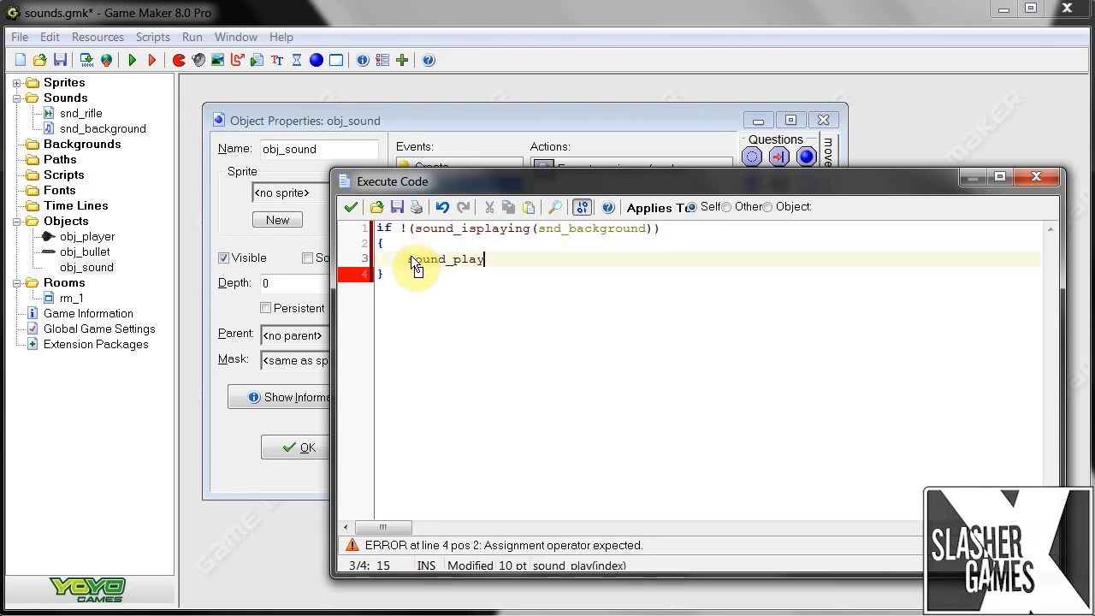
type("(snd")
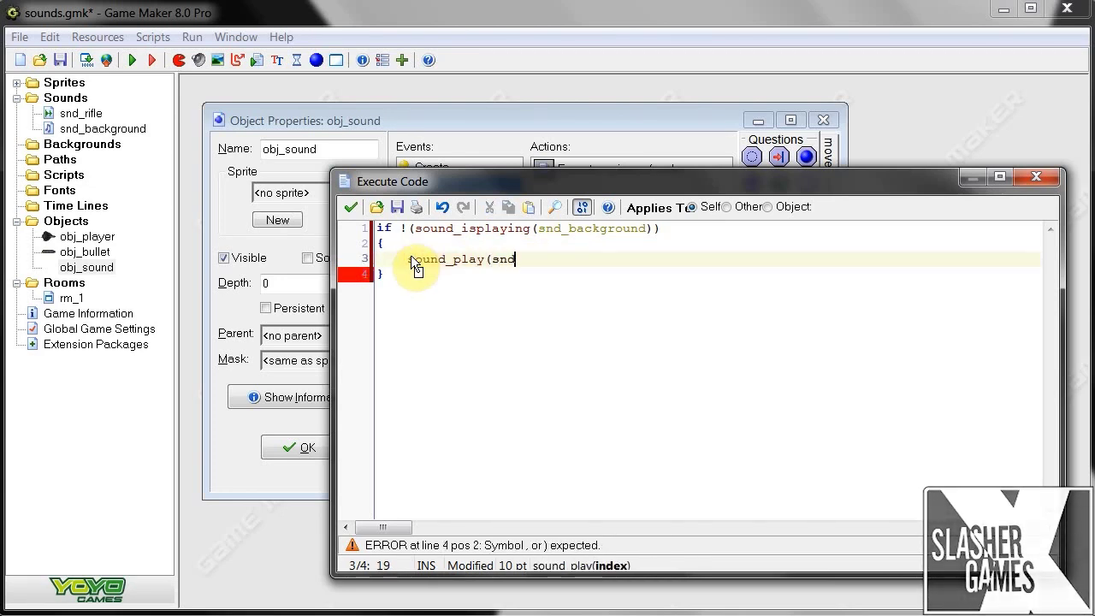
key("Down")
key("Return")
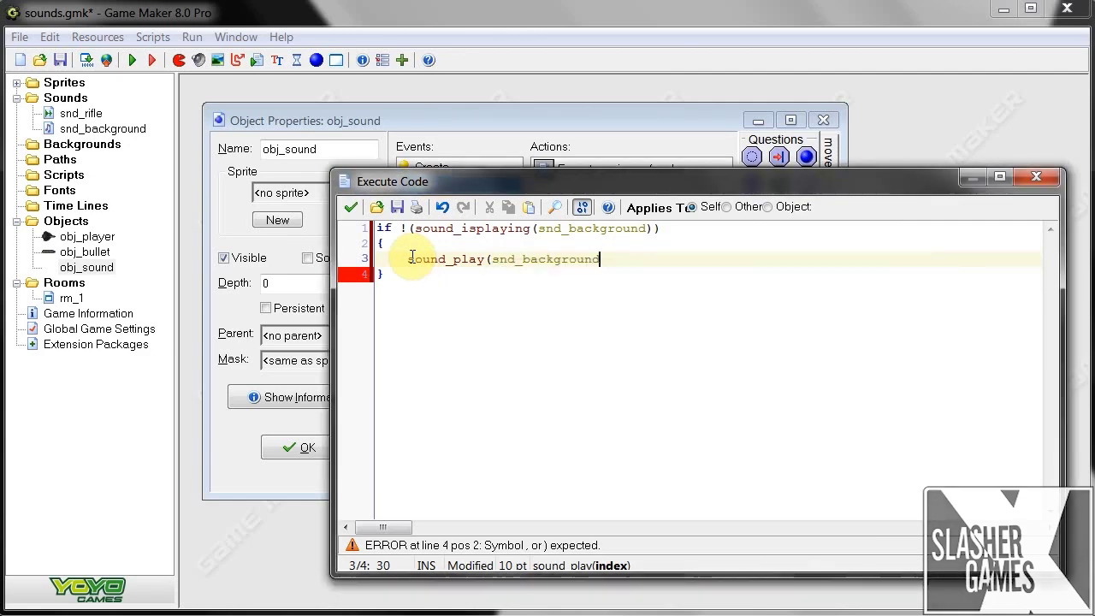
Step: Finish the Step code, then change obj_sound's Create code from sound_play to sound_loop
type(")")
left_click(351, 207)
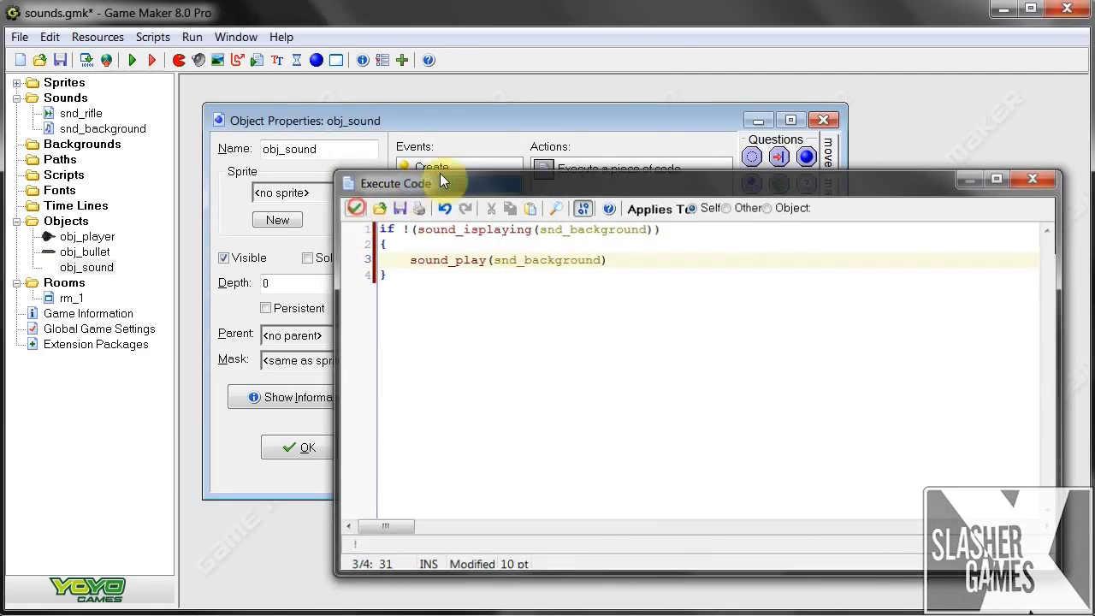
left_click(571, 177)
double_click(571, 177)
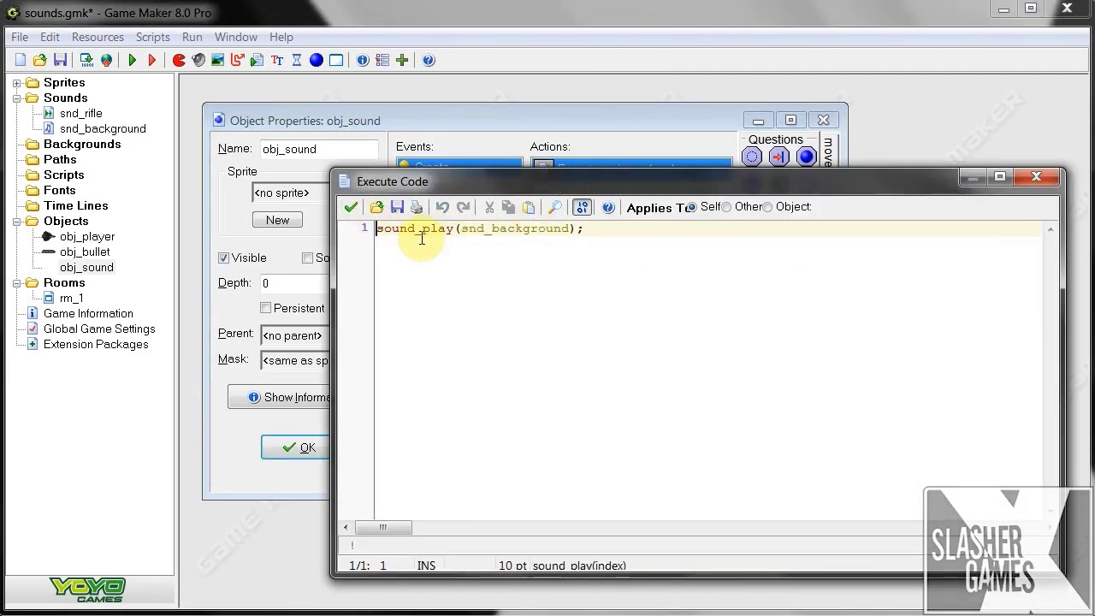
left_click_drag(454, 231, 434, 229)
key("BackSpace")
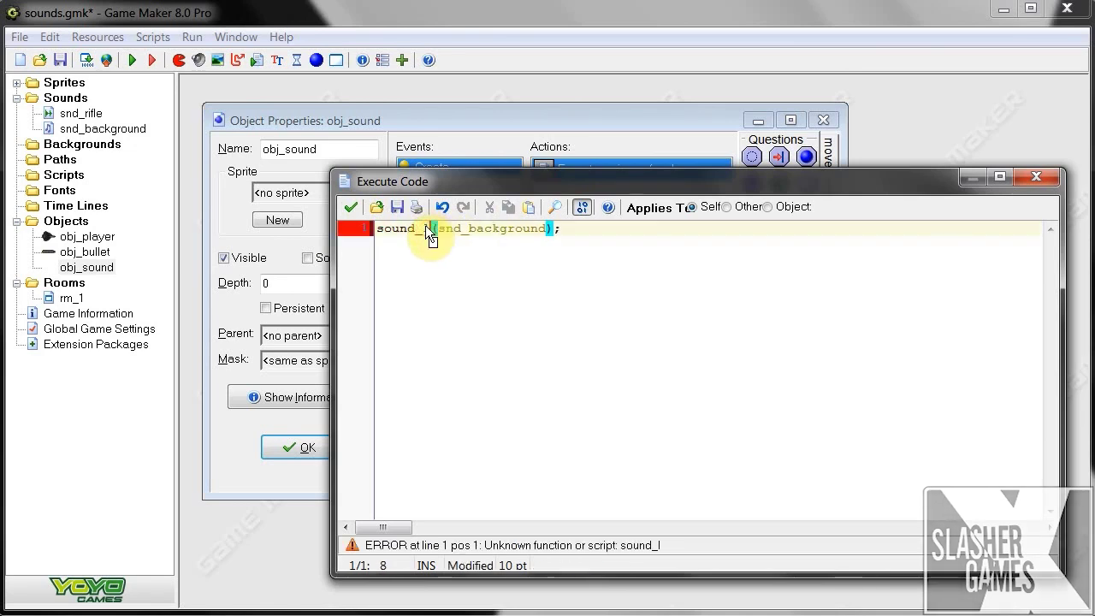
type("loop")
left_click(351, 208)
Step: Delete obj_sound's Step event and confirm the deletion
left_click(426, 184)
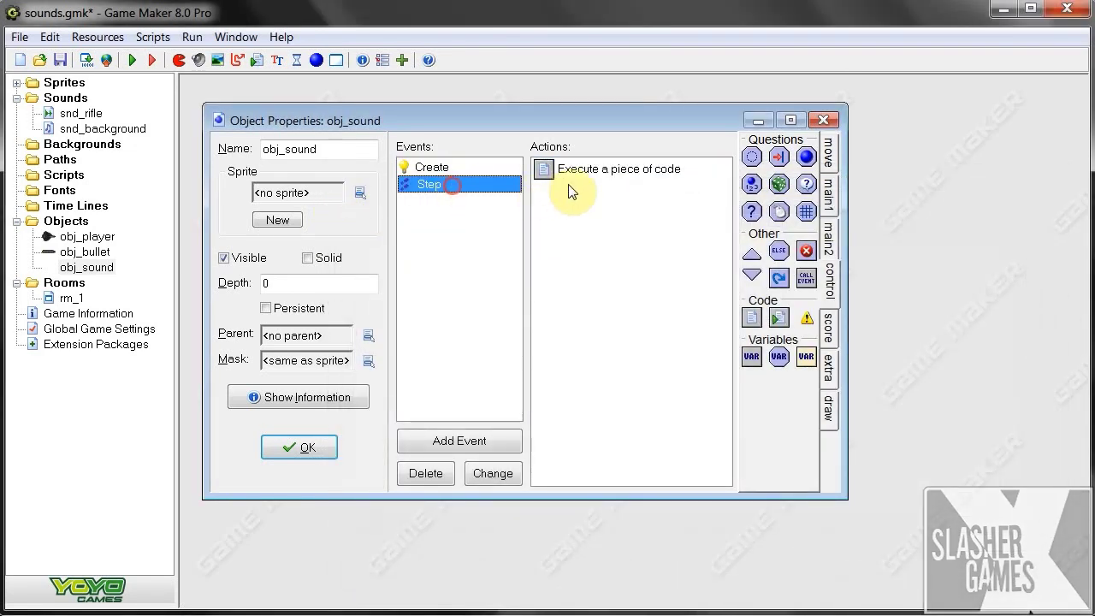
left_click(425, 473)
left_click(493, 306)
Step: Close obj_sound and check that rm_1's creation code is empty
left_click(283, 448)
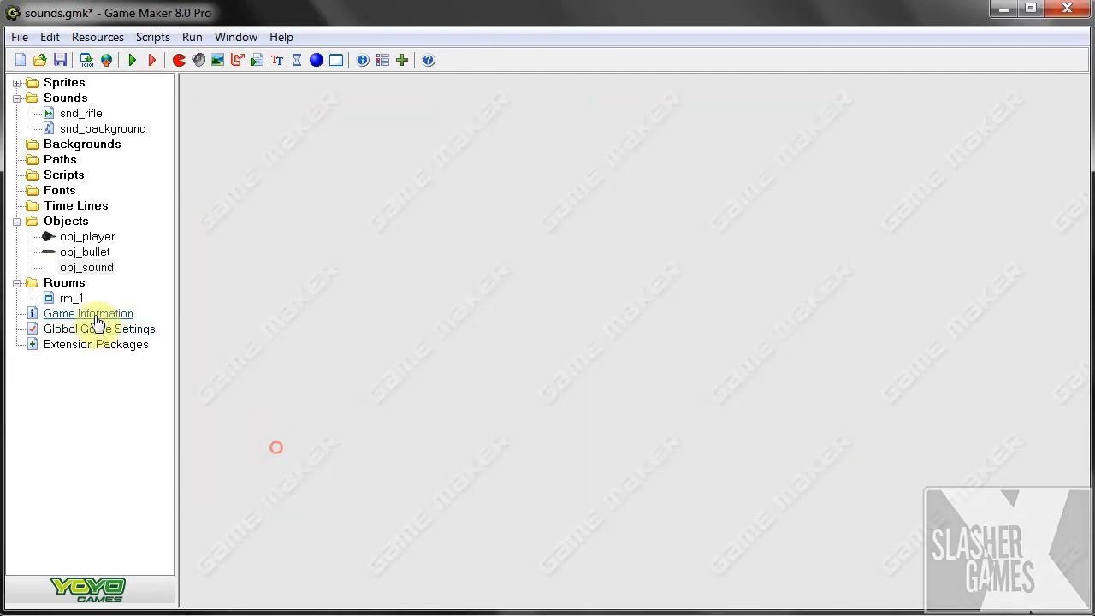
double_click(71, 298)
left_click(361, 203)
left_click(360, 430)
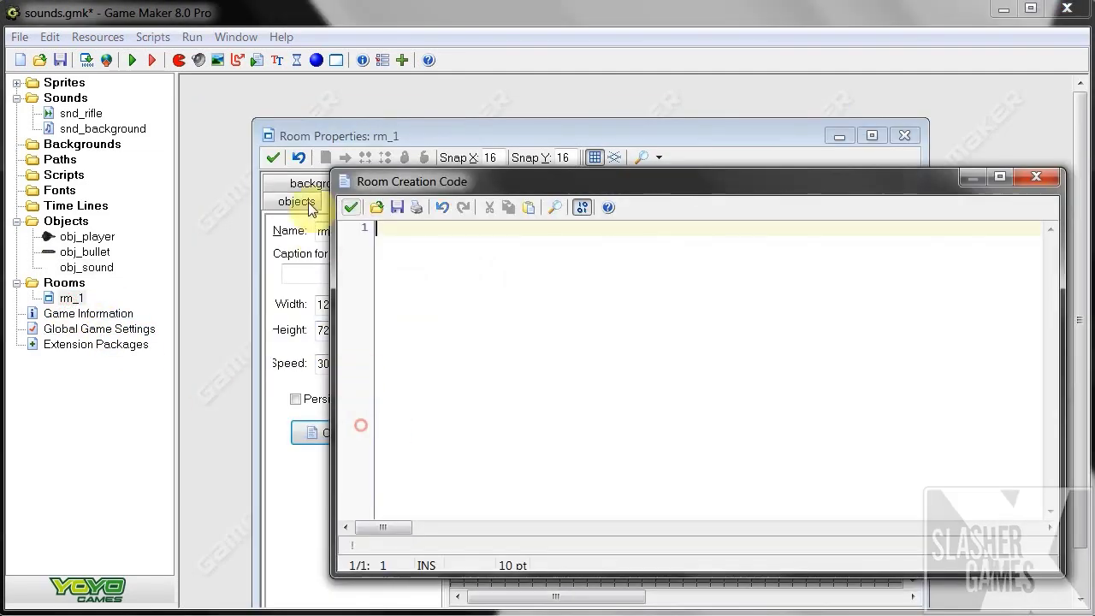
left_click(351, 211)
left_click(272, 157)
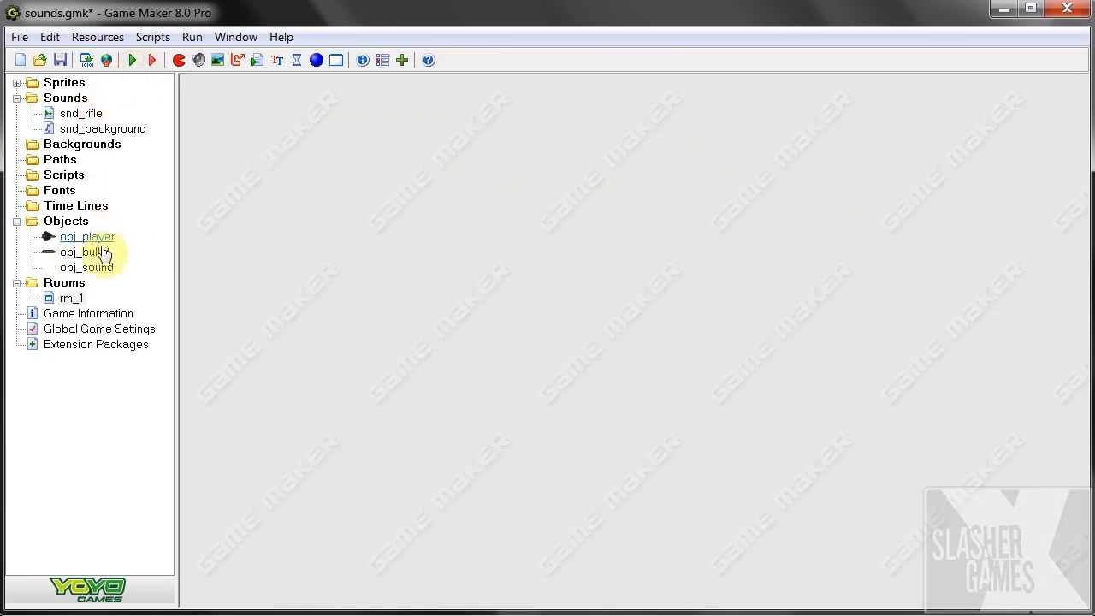
Step: Reopen rm_1, close it with the check mark and start a test run
double_click(68, 298)
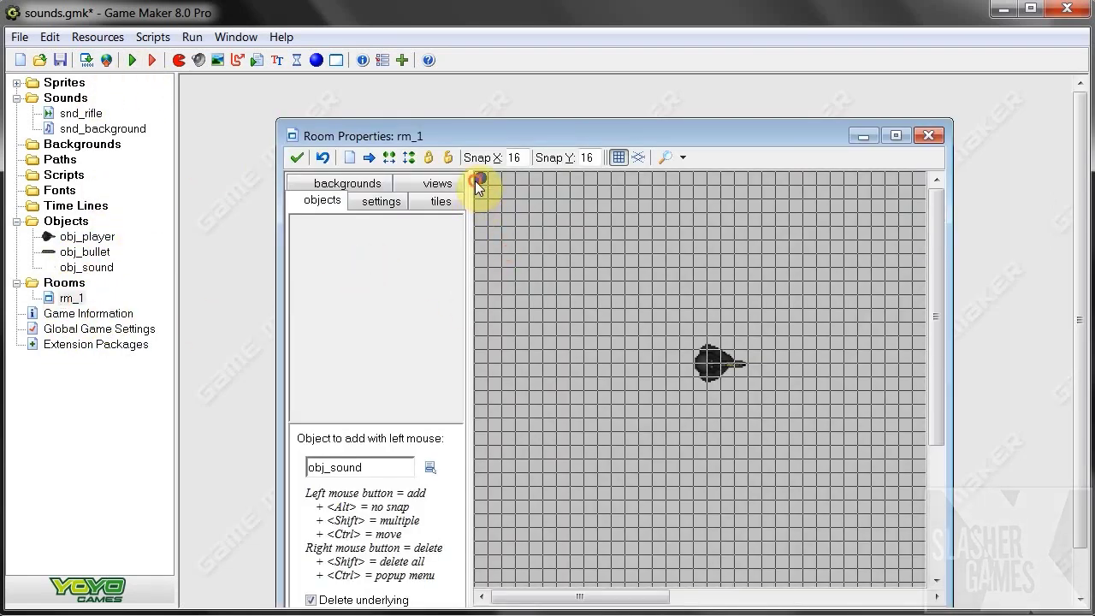
left_click(296, 157)
left_click(132, 60)
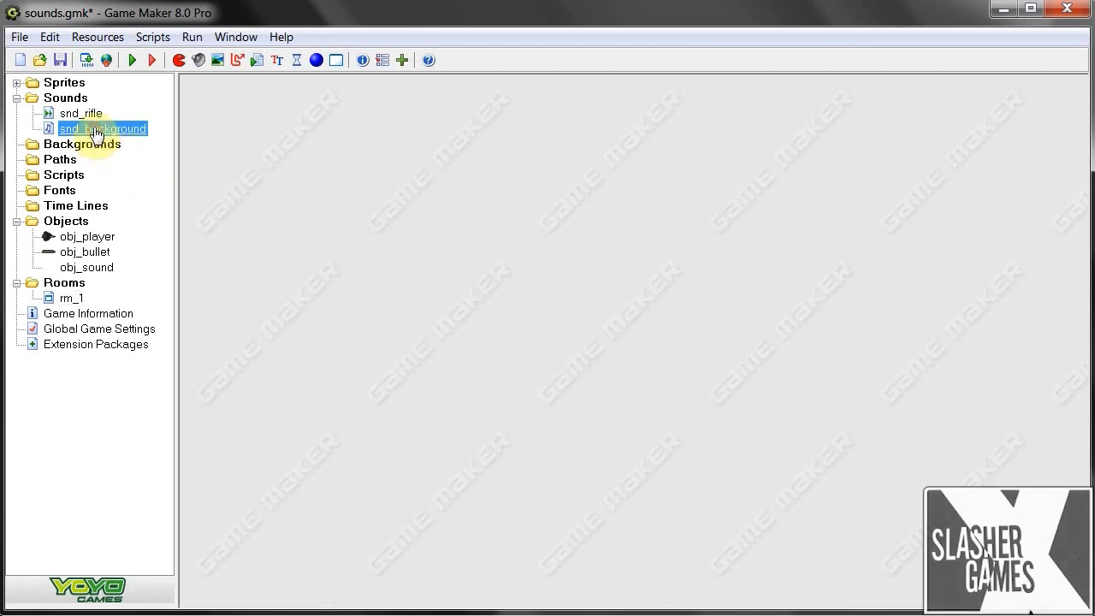
Step: Lower snd_background's volume to about half and confirm
double_click(96, 130)
left_click_drag(484, 484, 427, 486)
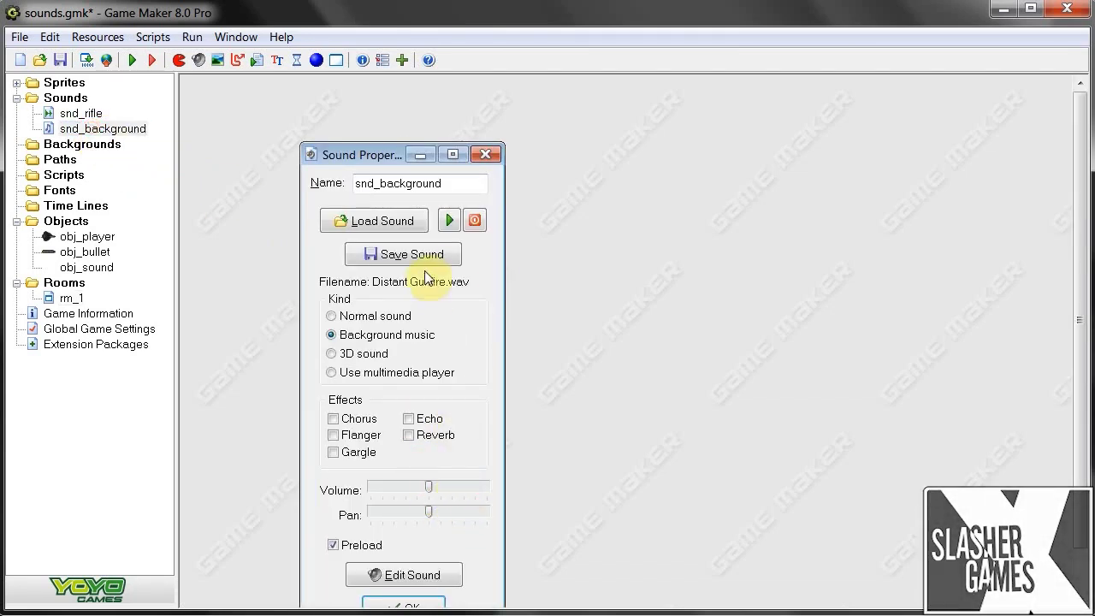
left_click(402, 603)
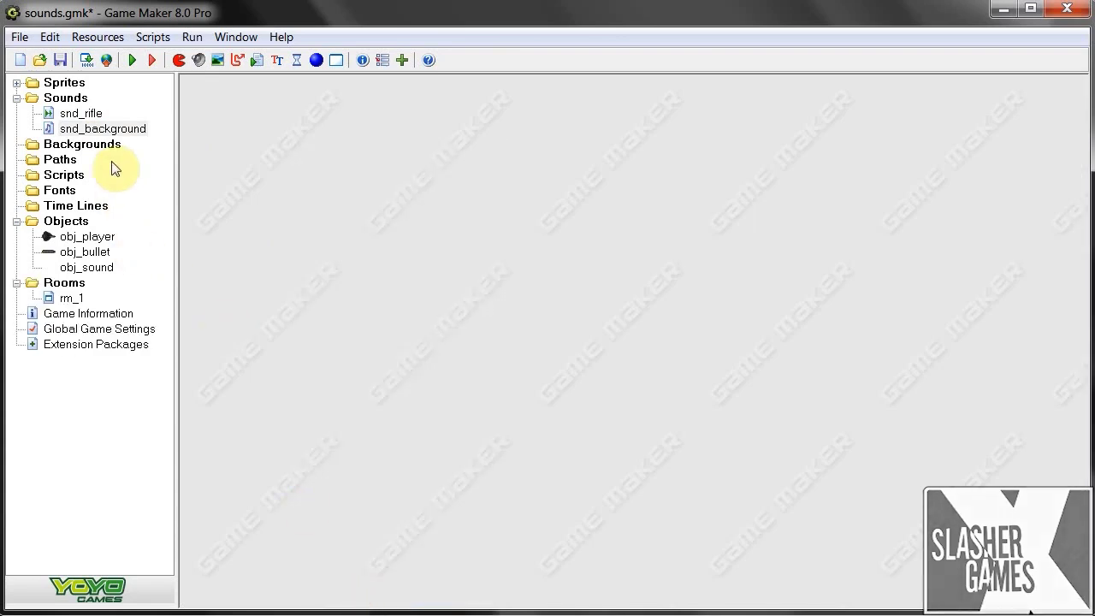
Step: Check that snd_rifle remains a Normal sound and close its settings
double_click(81, 116)
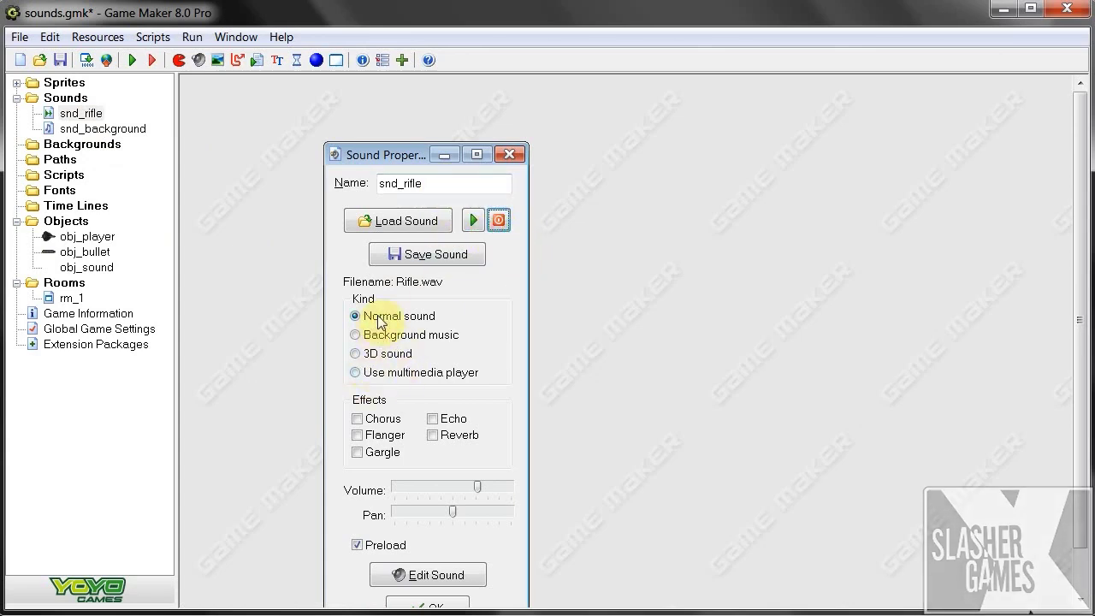
left_click_drag(389, 156, 339, 100)
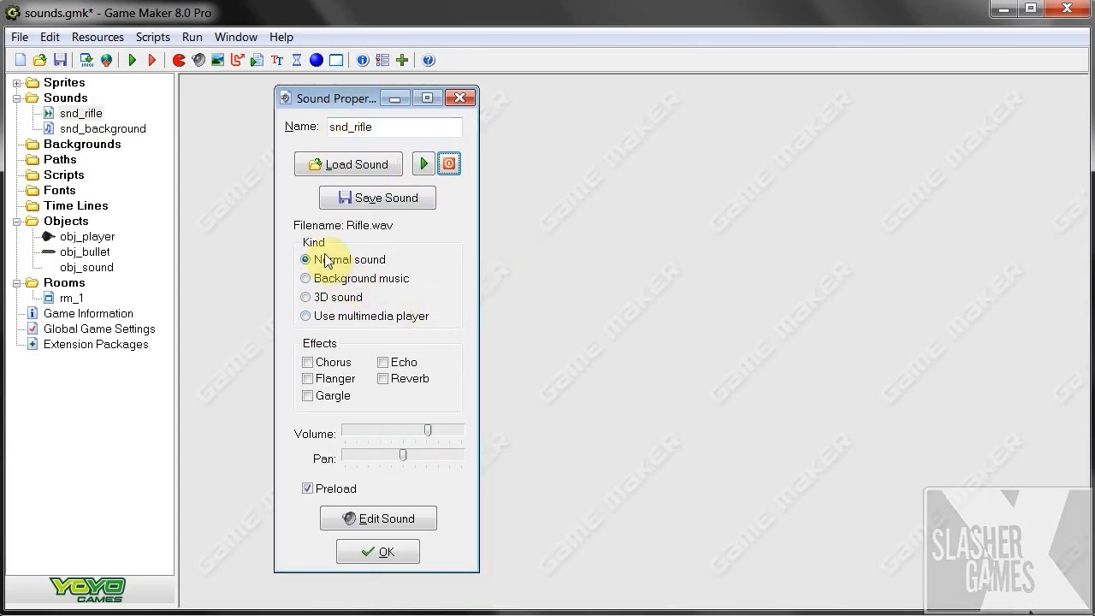
left_click(345, 544)
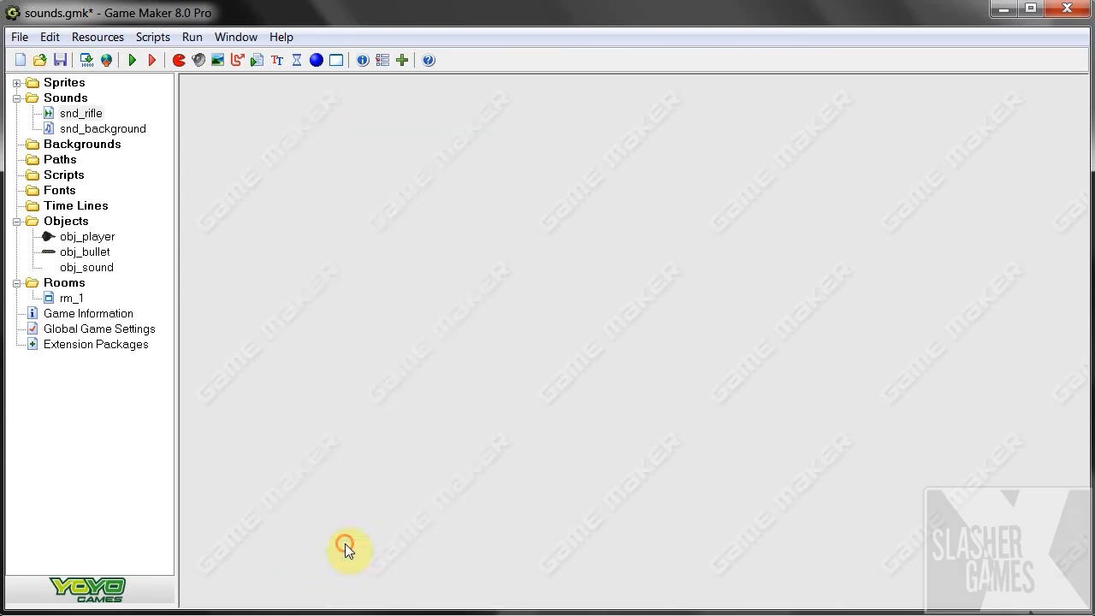
Step: Add sound_play(snd_rifle); after Ammo -= 1; in obj_player's Glob Left Button code
double_click(87, 236)
left_click_drag(573, 248, 419, 108)
left_click(449, 210)
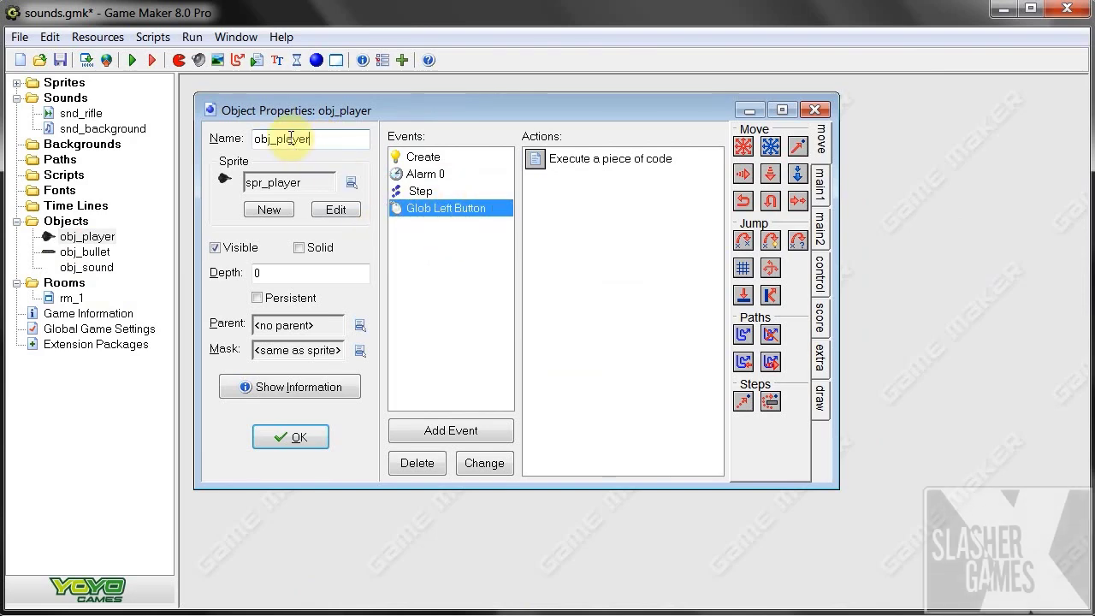
double_click(590, 159)
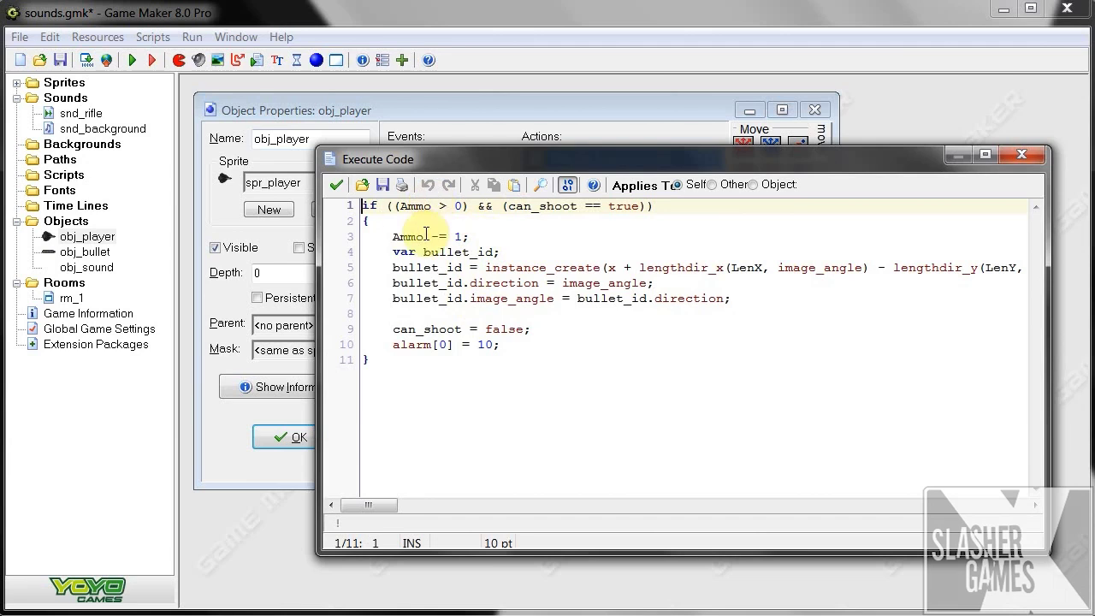
left_click(517, 237)
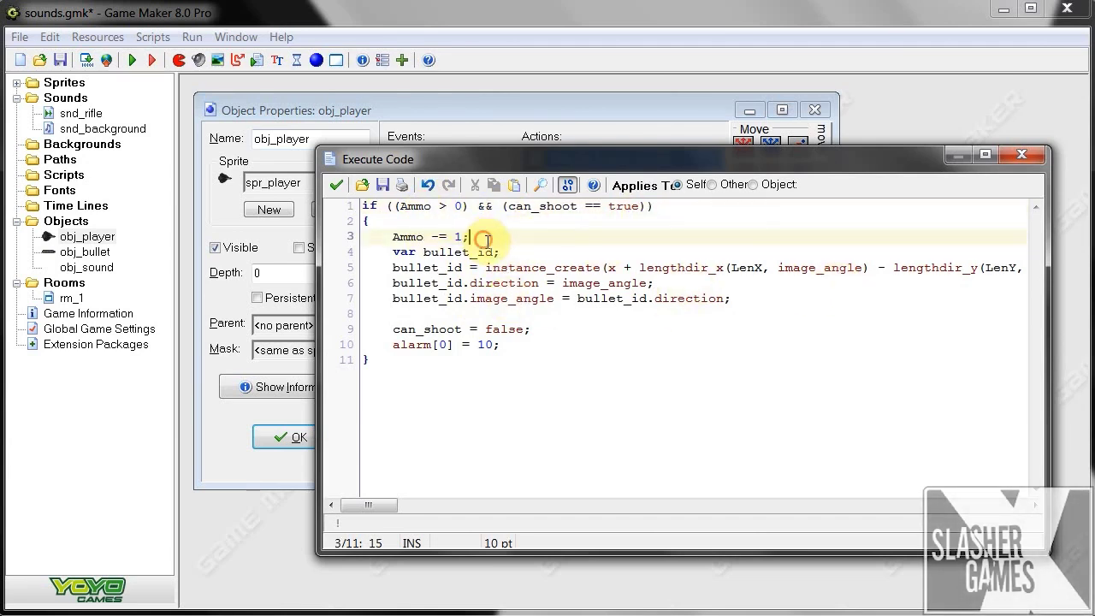
key("Return")
type("sound_pla")
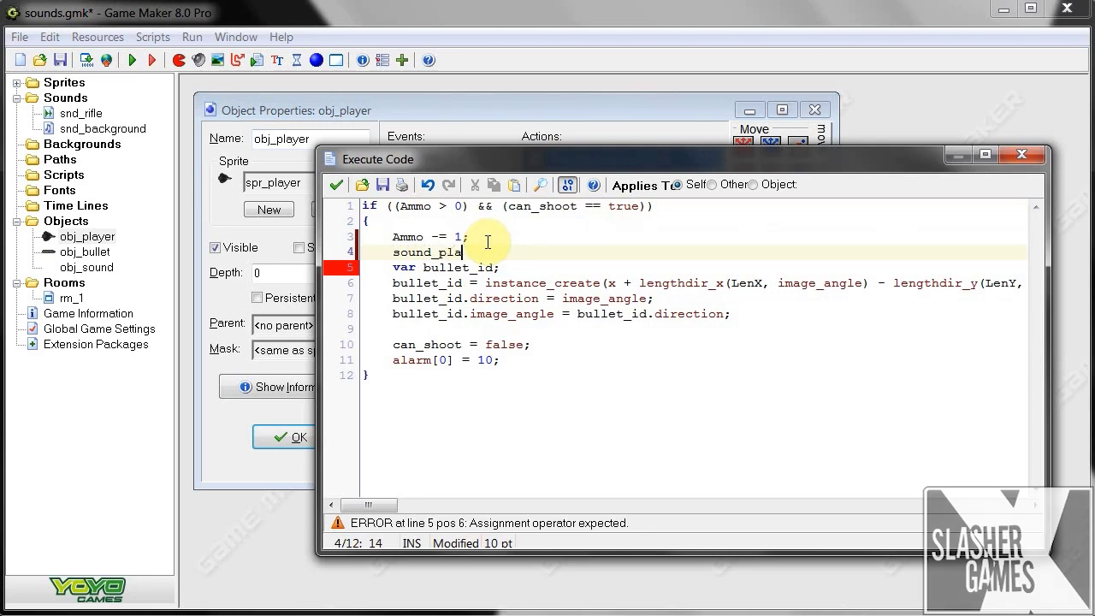
type("y(snd_")
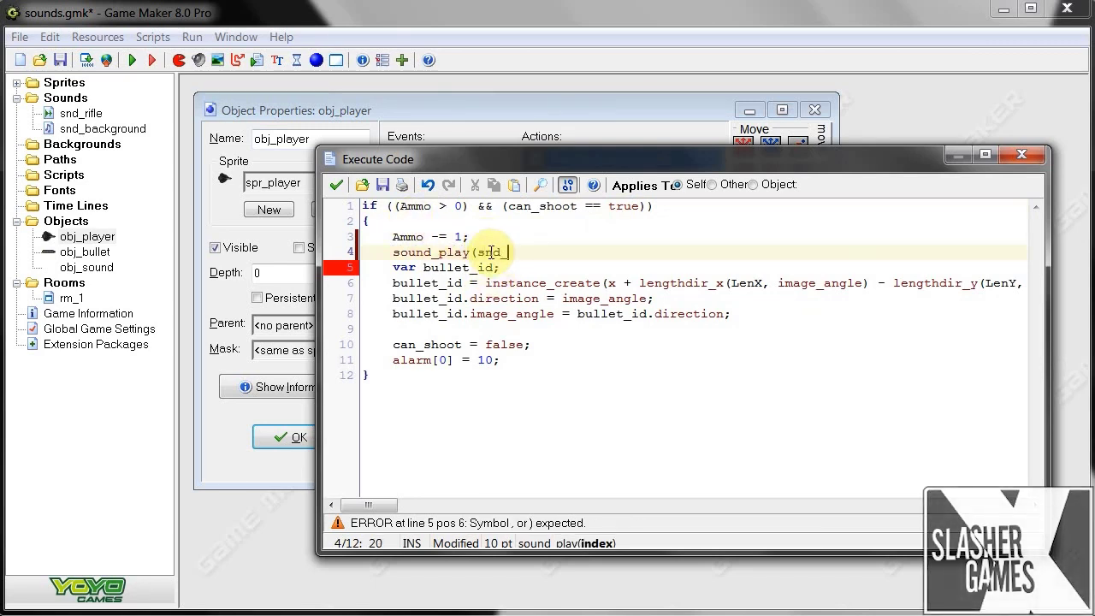
type("r")
key("Return")
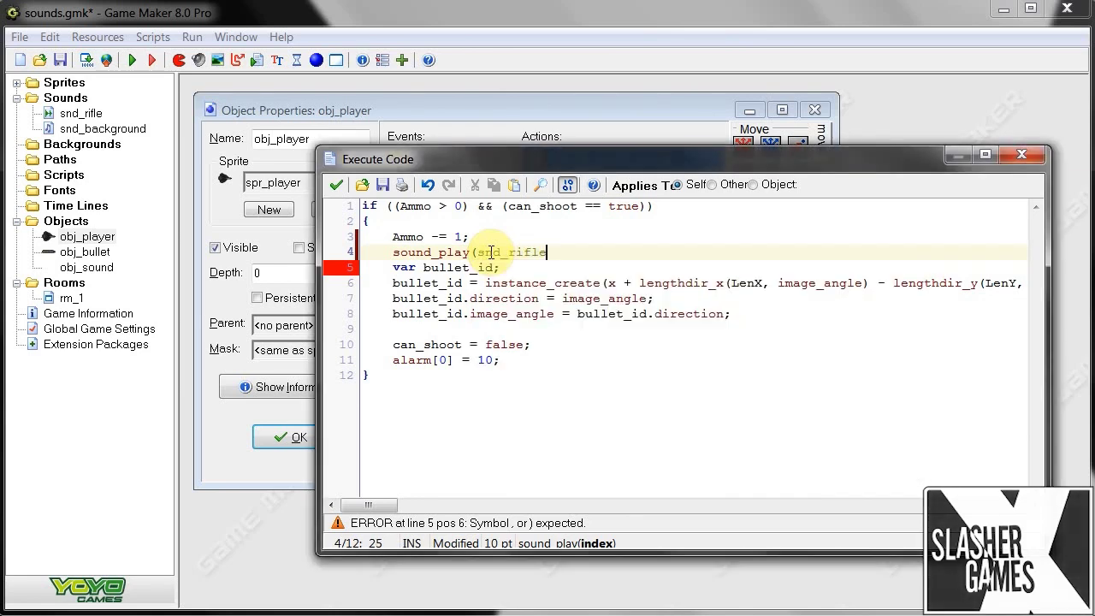
type(");")
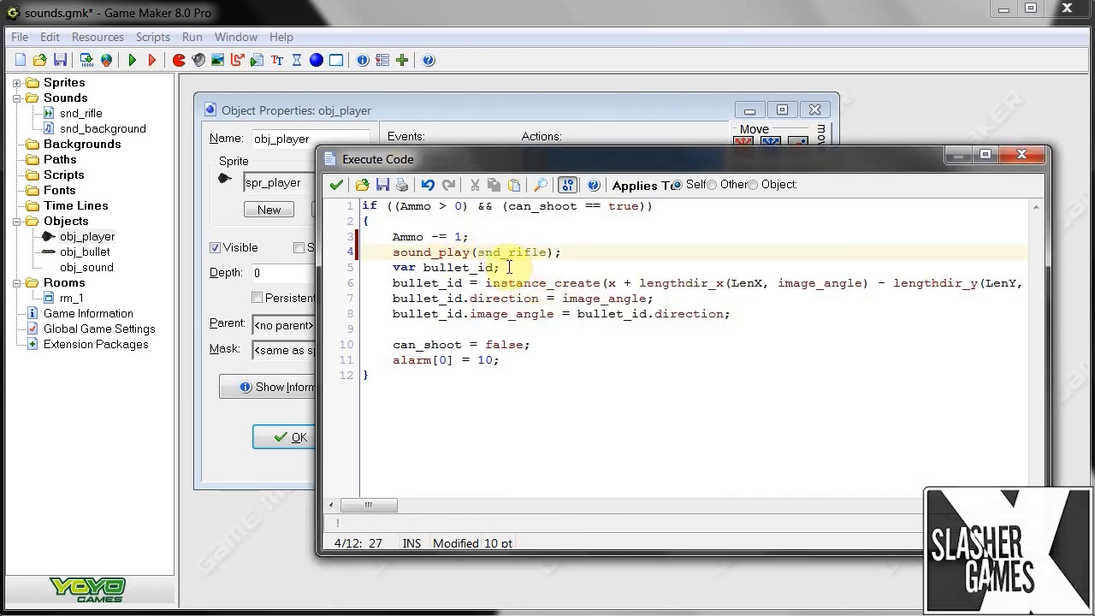
Step: Apply the code, close obj_player and run the game to hear the rifle
left_click(336, 185)
left_click(304, 437)
left_click(132, 59)
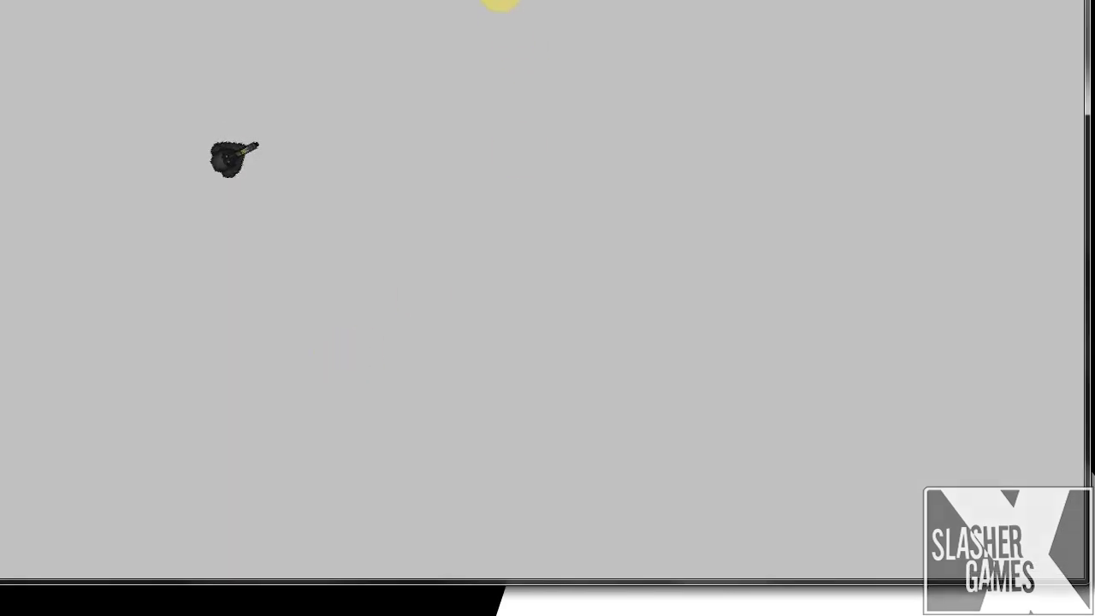
Step: Test-fire the rifle in the running game, driving the tank with A and D while shooting
left_click(497, 97)
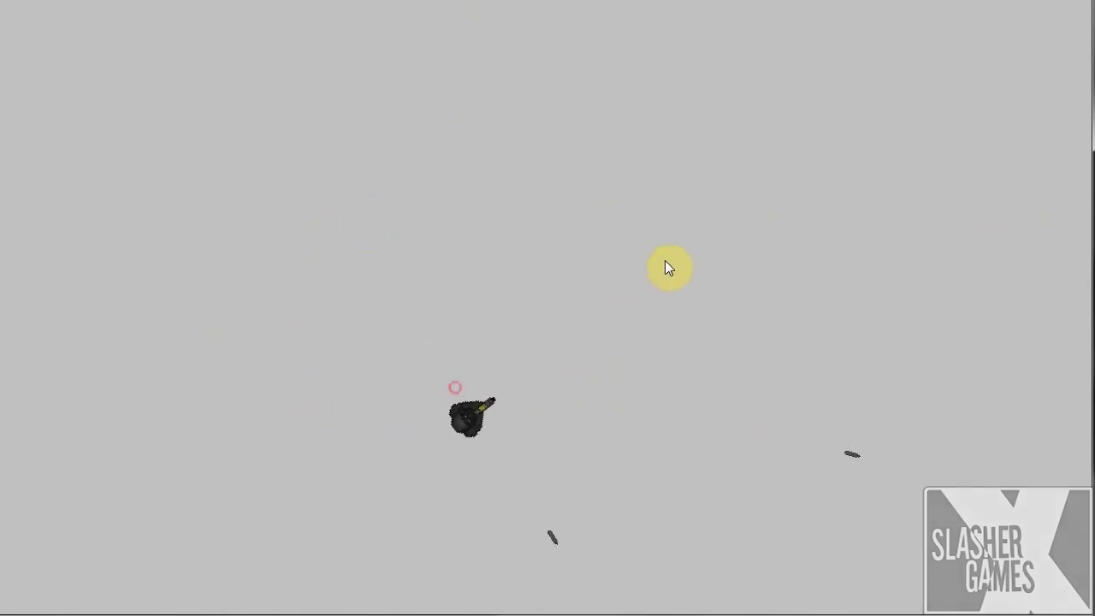
left_click(667, 266)
key("a")
left_click(511, 207)
left_click(317, 247)
left_click(145, 269)
key("d")
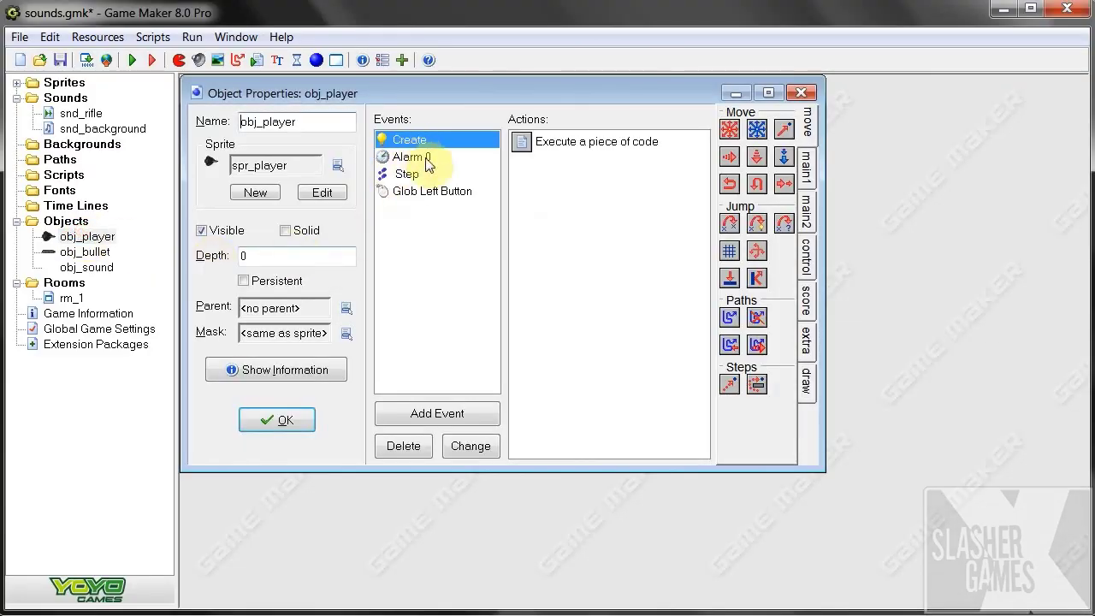
Step: In the Glob Left Button code, add 'if (sound_isplaying(snd_rifle);' above sound_play
left_click(422, 174)
left_click(428, 191)
double_click(565, 142)
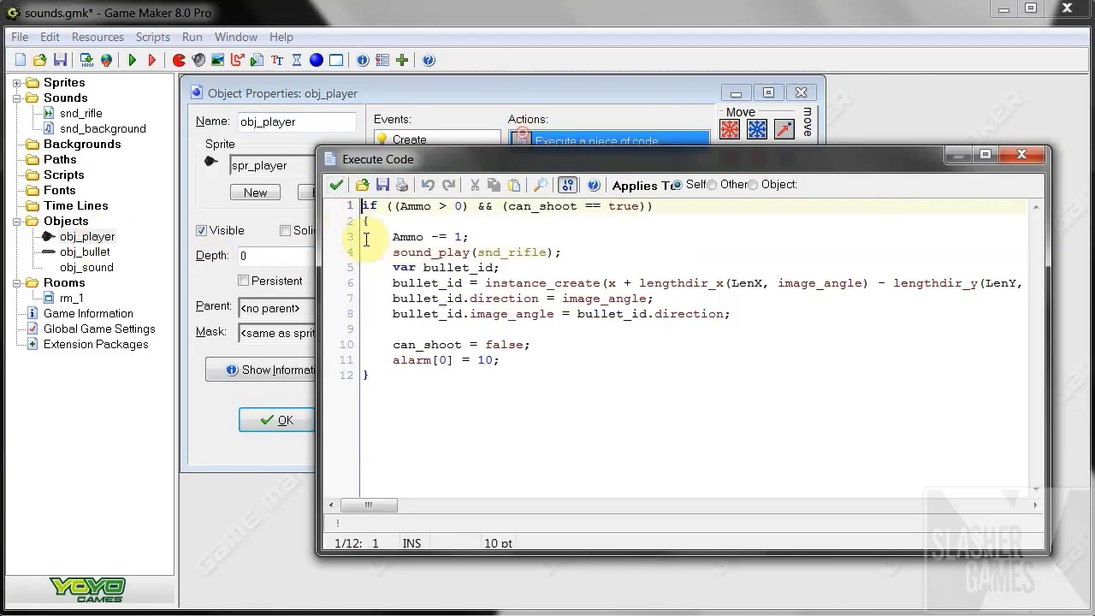
left_click(394, 253)
key("Return")
key("Return")
left_click(395, 253)
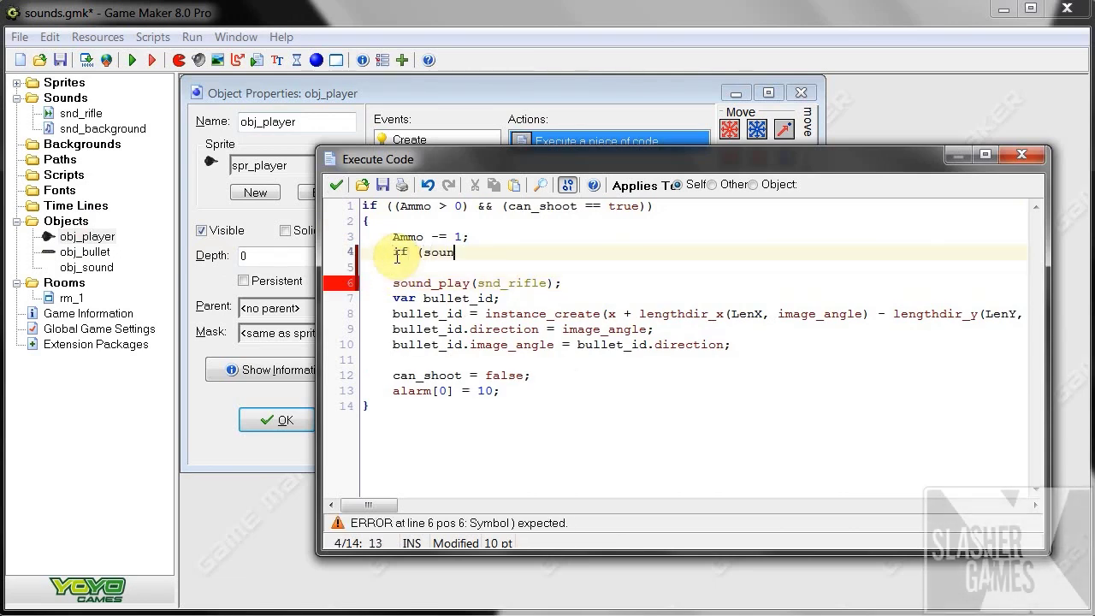
type("if (sound_isplay")
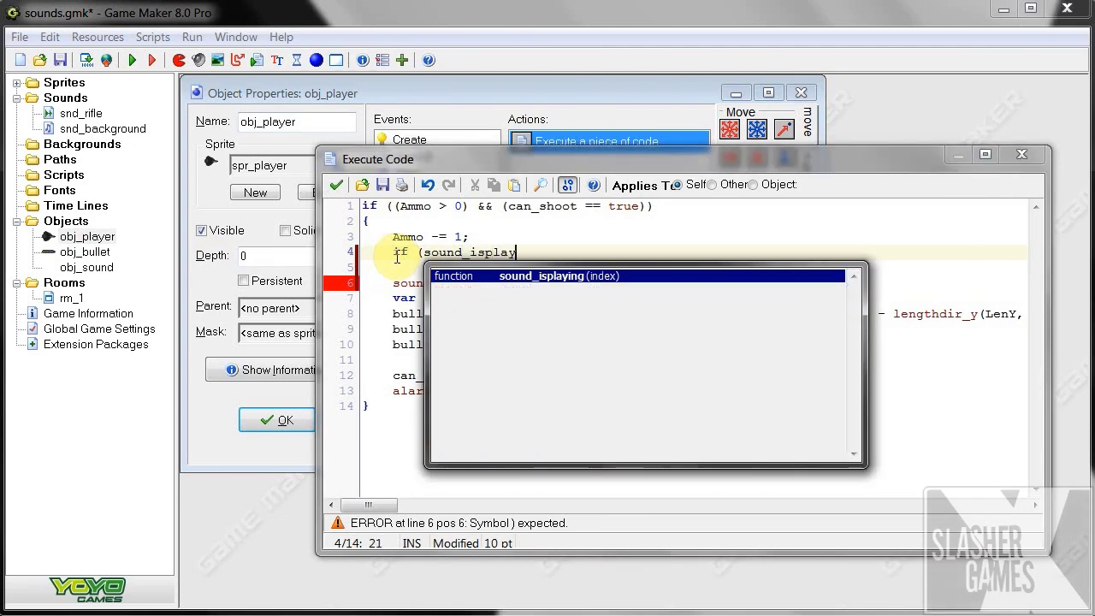
type("ing")
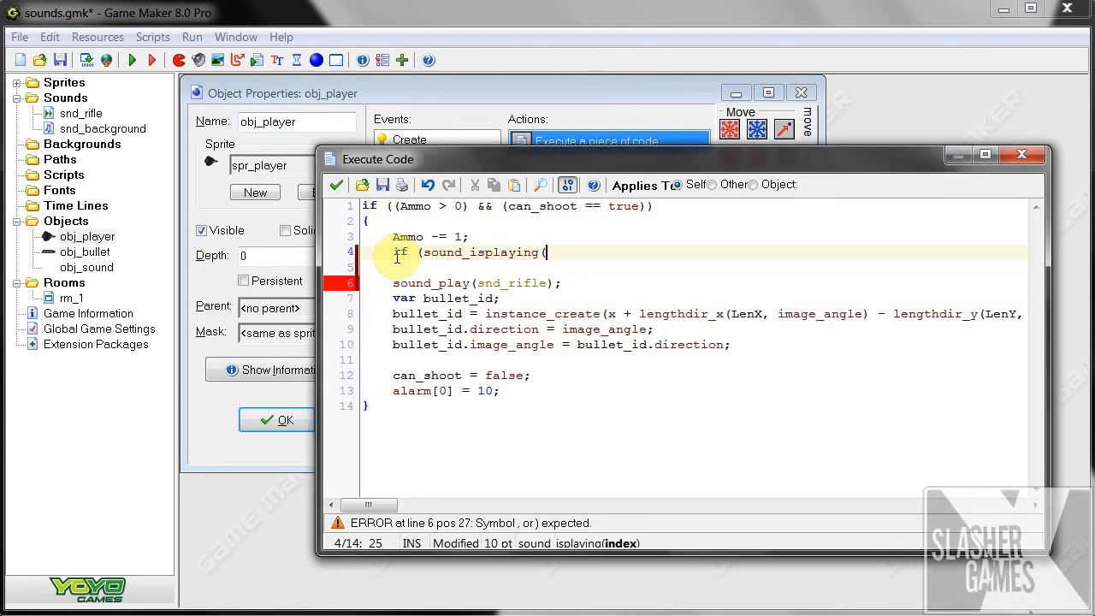
type("(snd_r")
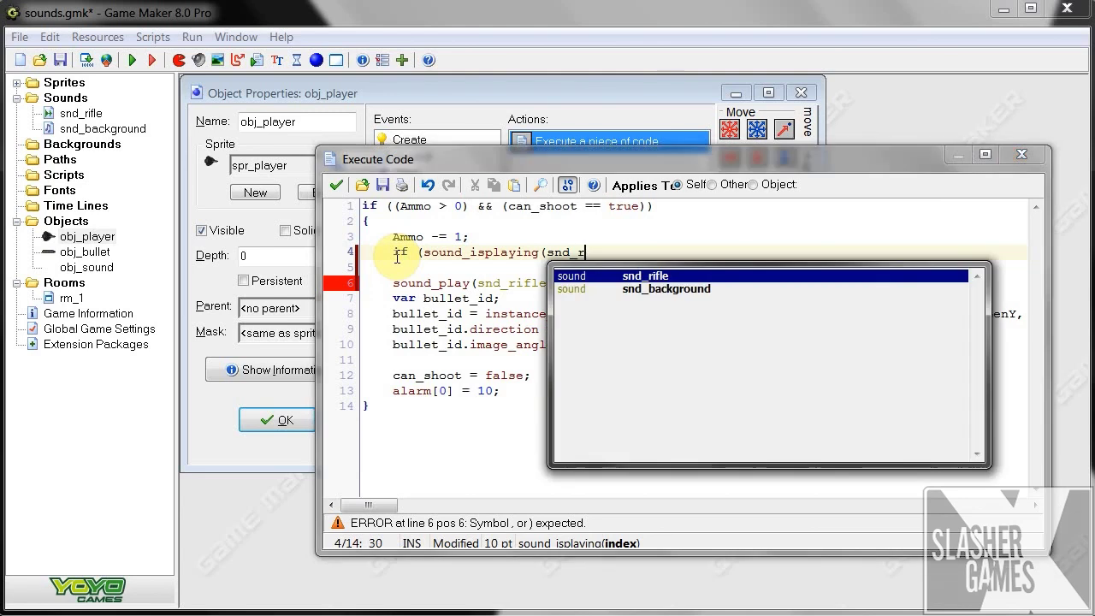
type("ifle)")
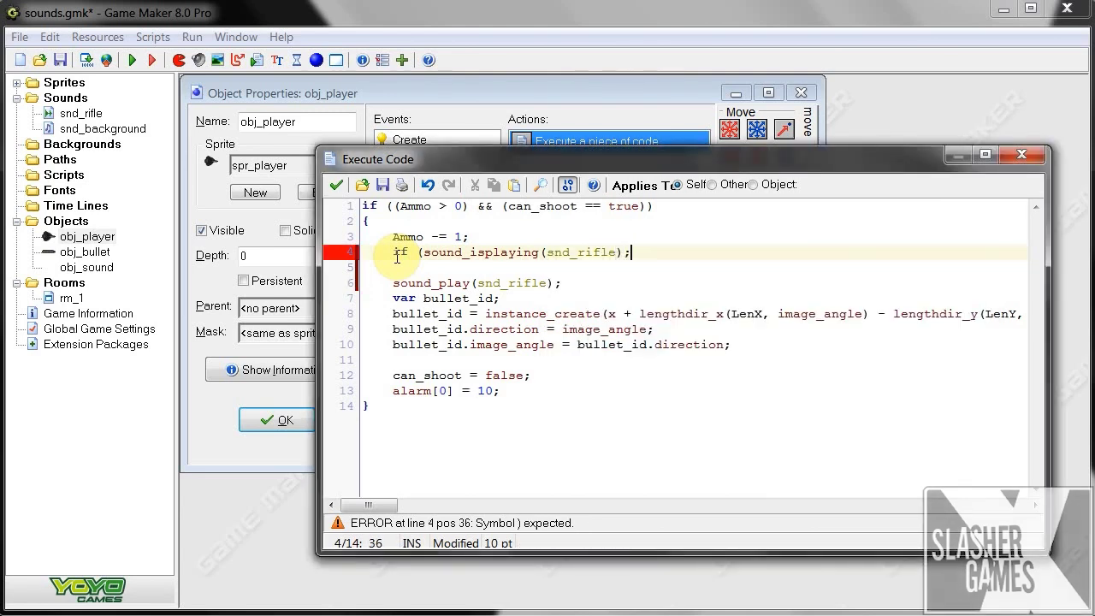
type(";")
Step: Enclose sound_play(snd_rifle); in braces under the if and indent it
left_click(396, 268)
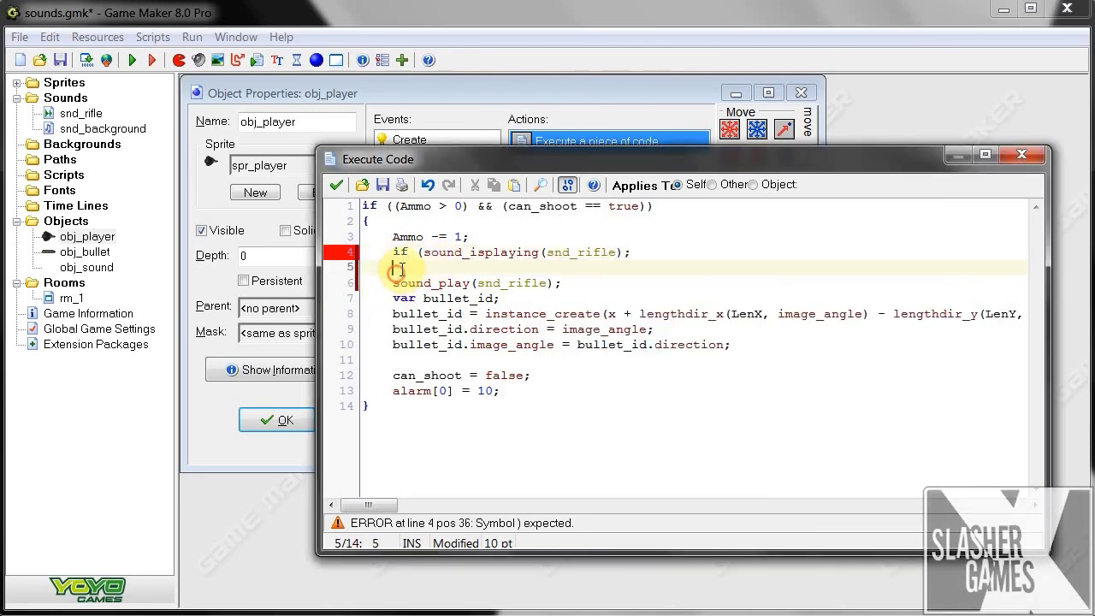
key("Return")
key("Return")
type("}")
key("Up")
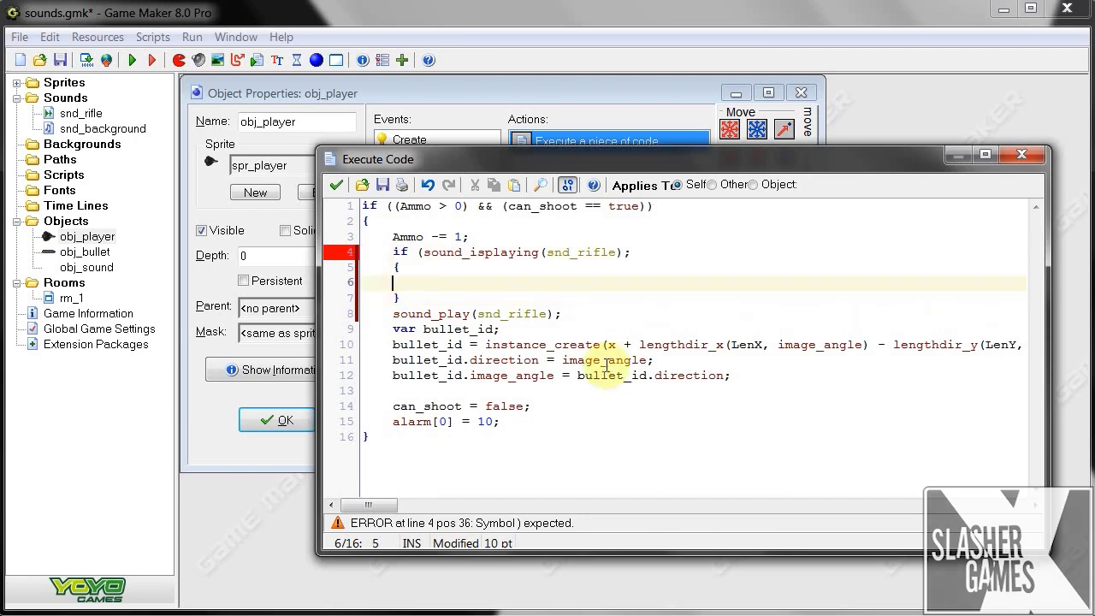
left_click_drag(565, 314, 395, 283)
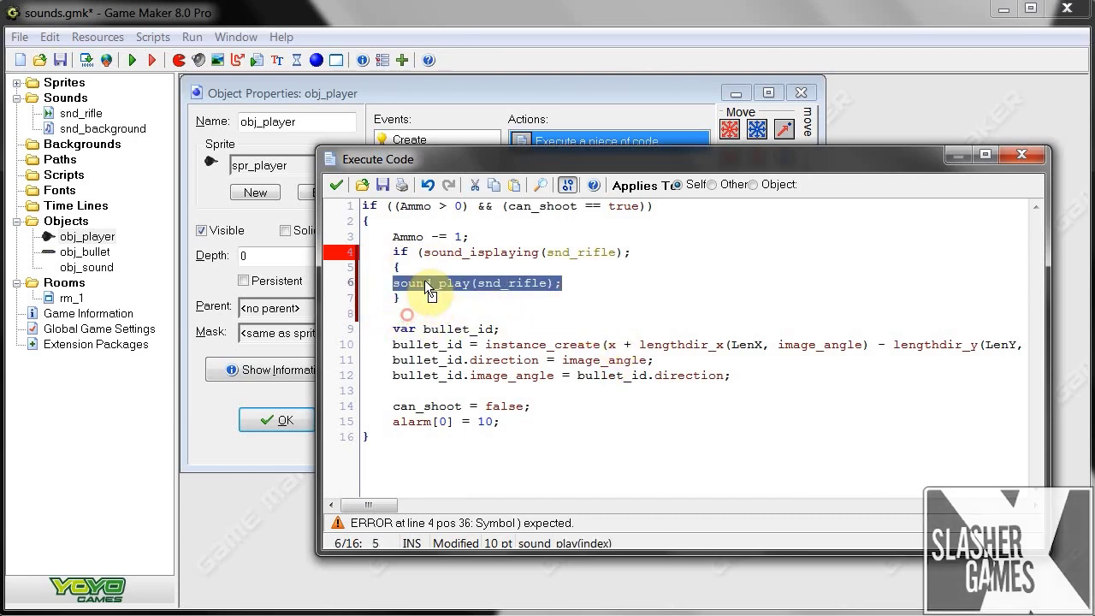
left_click(393, 285)
key("Tab")
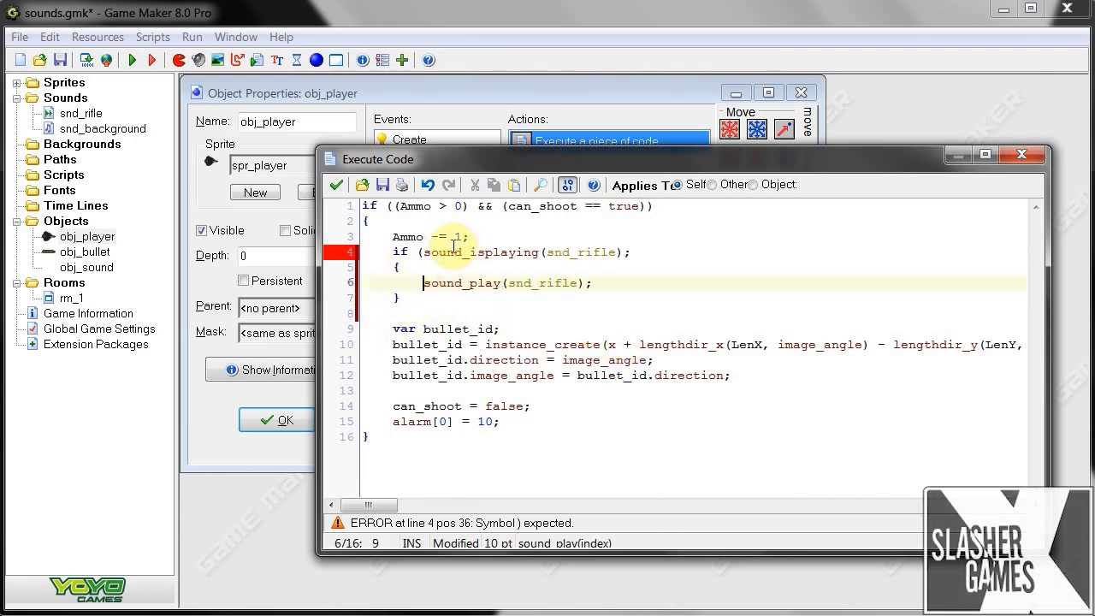
Step: Negate the condition with '!', add the missing ')', remove the trailing blank line and save
left_click(418, 252)
type("!")
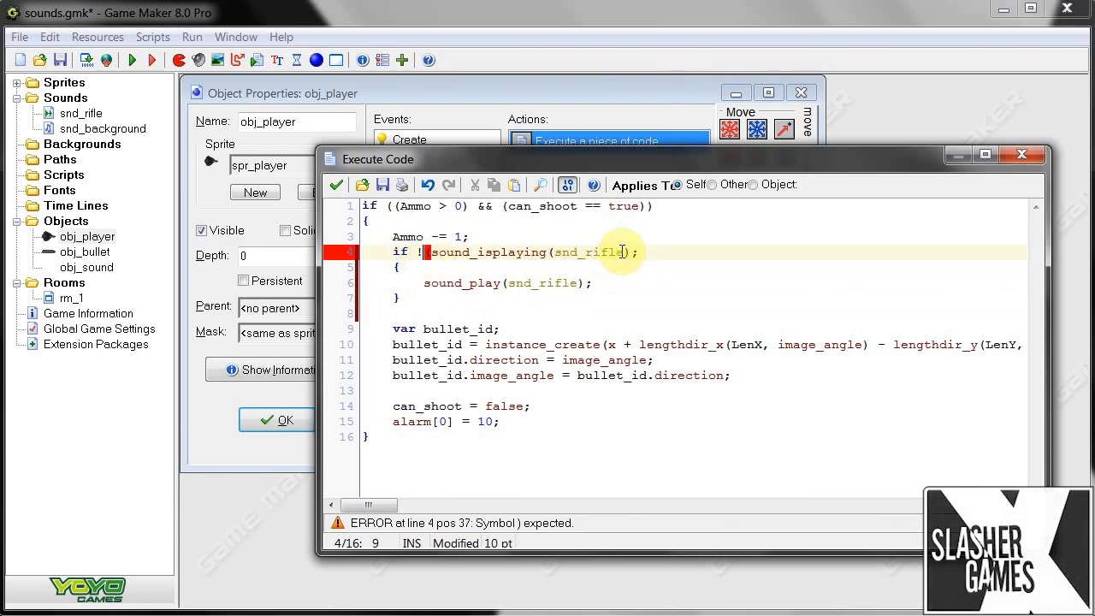
left_click(630, 251)
type(")")
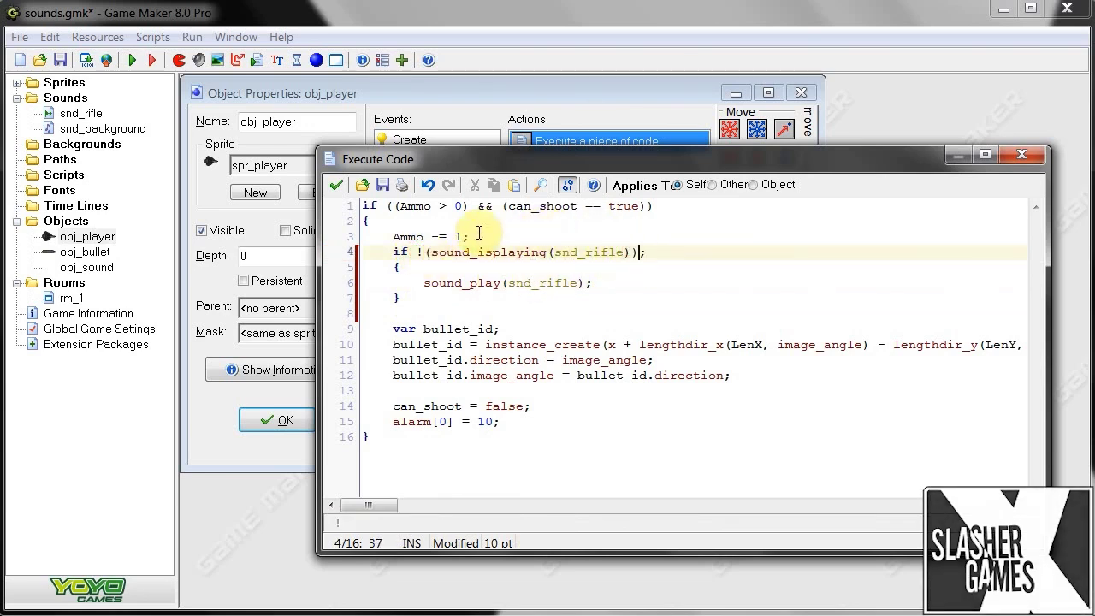
left_click(419, 313)
key("BackSpace")
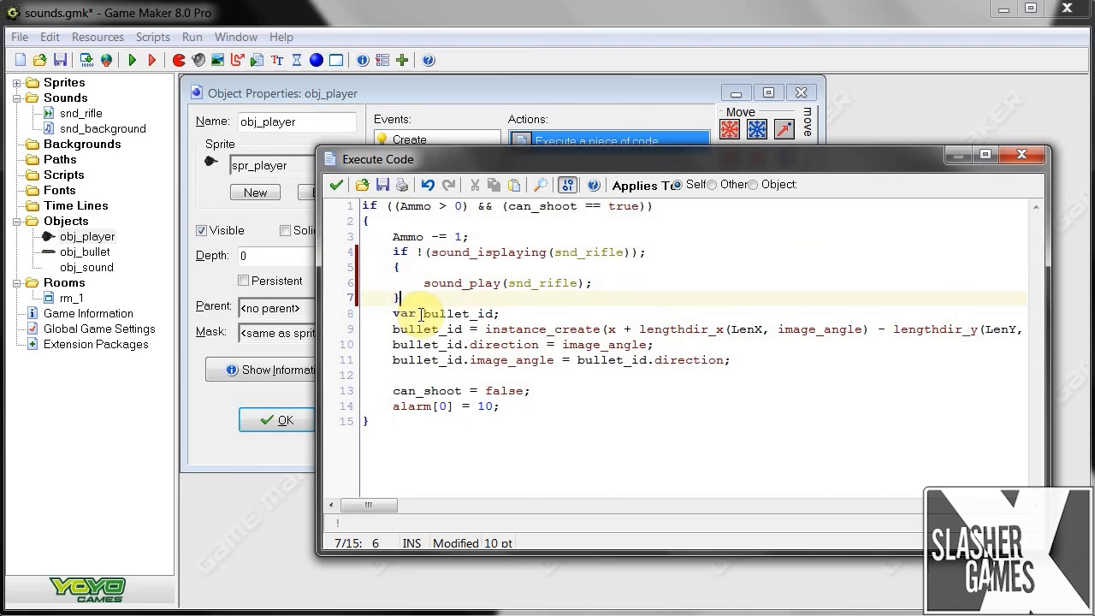
left_click(336, 184)
Step: Run the game and abort on the 'Statement expected' error at line 4
left_click(287, 421)
left_click(132, 60)
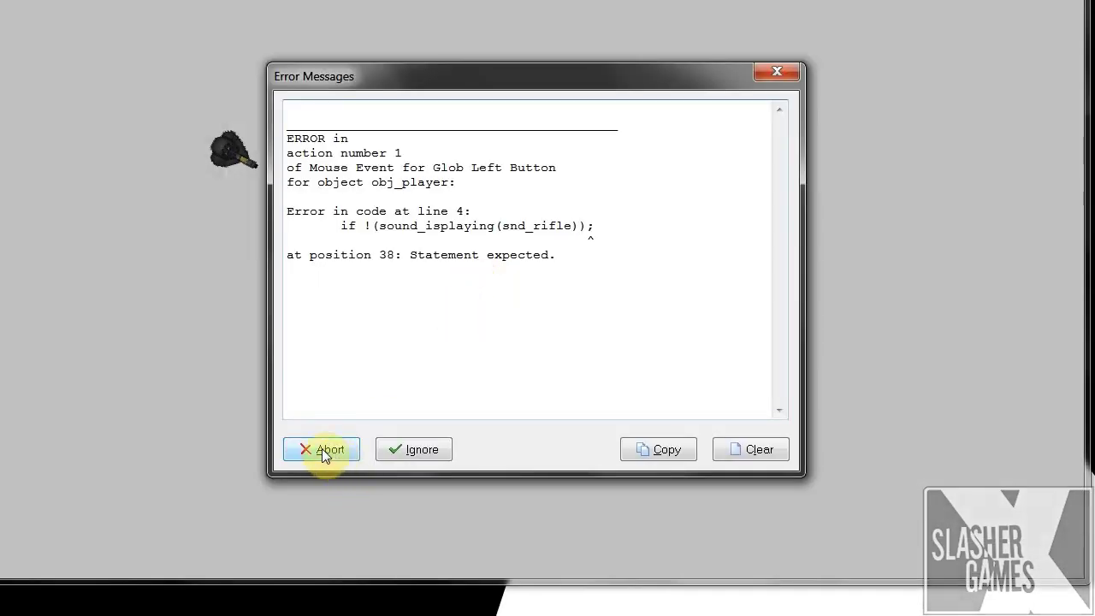
left_click(323, 450)
Step: Delete the stray semicolon ending line 4 of the Glob Left Button code, then rerun the game
double_click(87, 236)
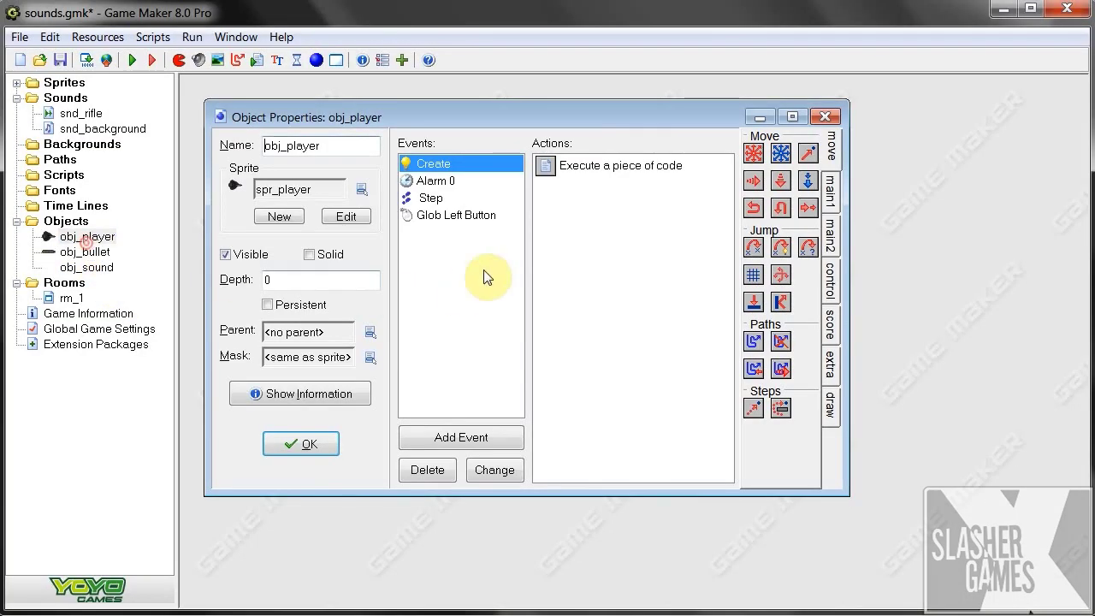
left_click(462, 198)
left_click(454, 215)
double_click(577, 166)
left_click(656, 262)
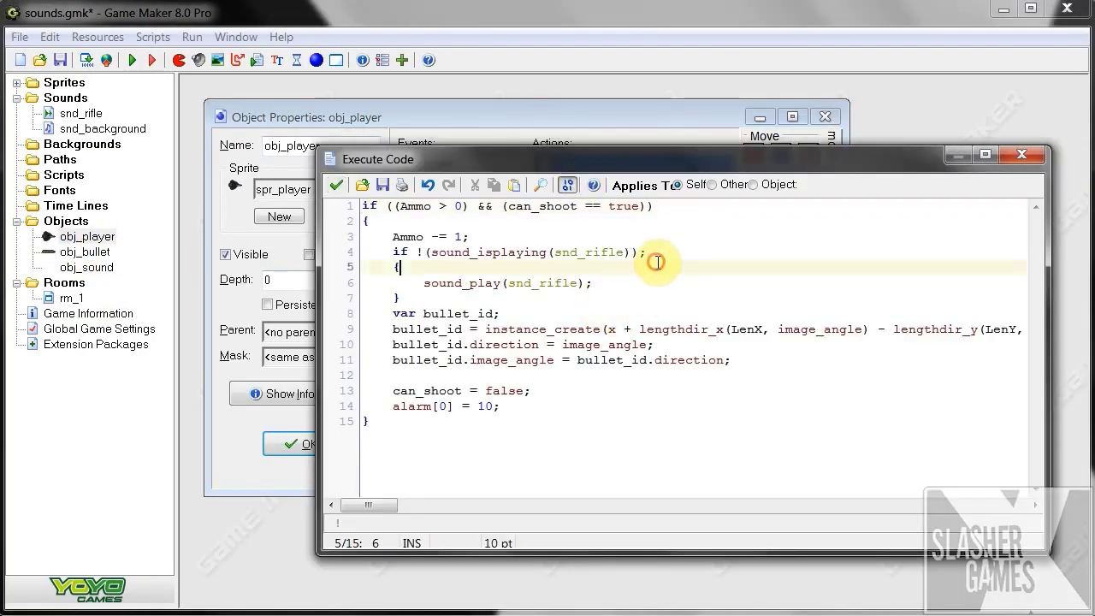
left_click(651, 252)
key("BackSpace")
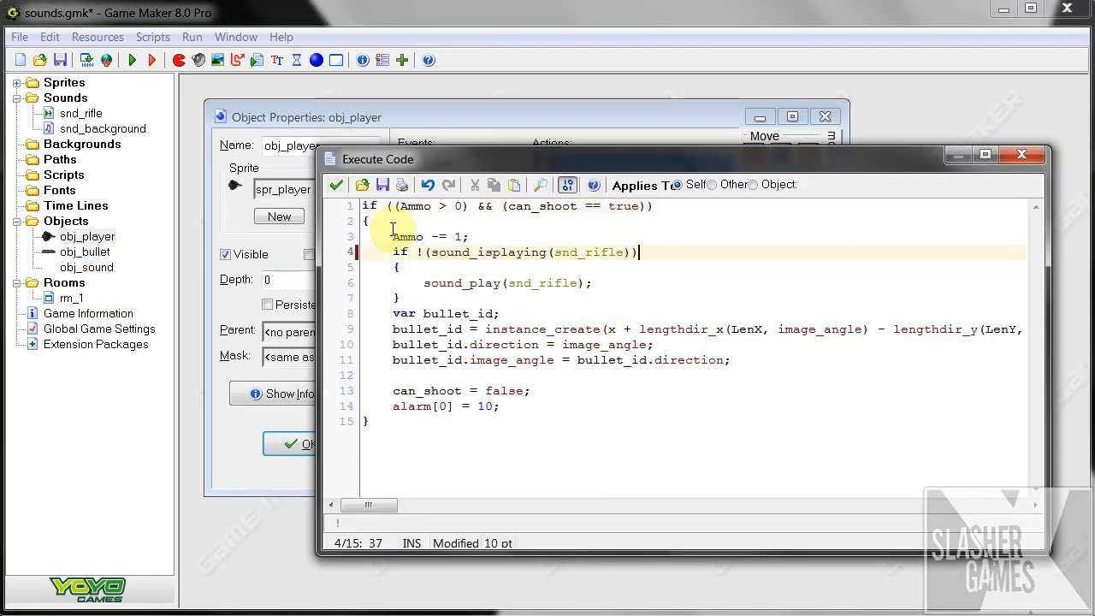
left_click(337, 186)
left_click(304, 443)
left_click(132, 60)
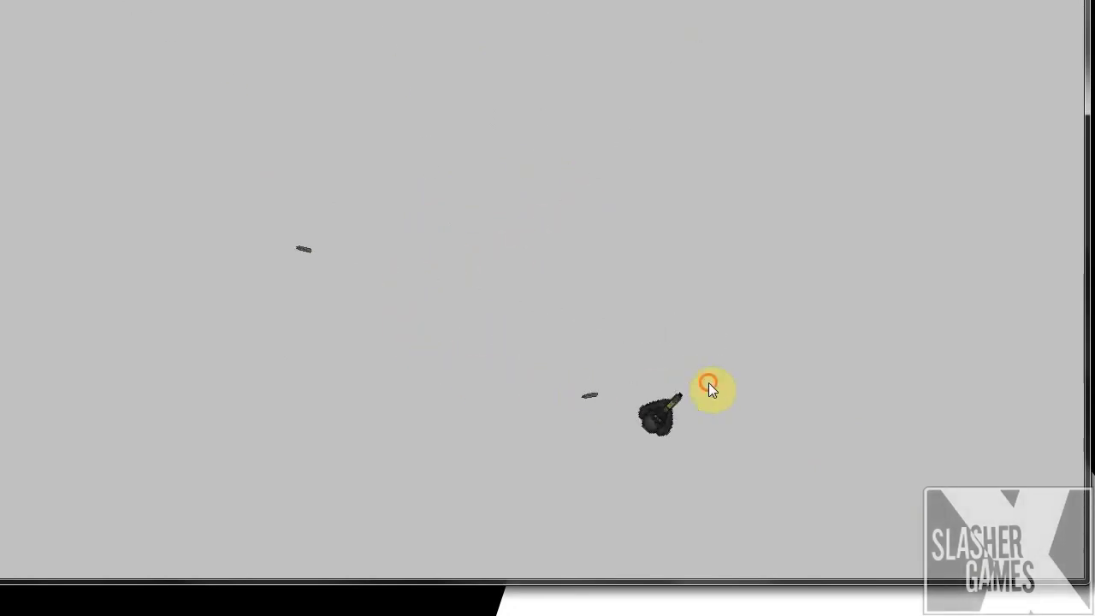
Step: Play-test by moving with W/A/S/D and firing about fourteen shots, then exit with Escape
key("w")
left_click(577, 222)
left_click(401, 342)
key("d")
left_click(659, 325)
left_click(423, 332)
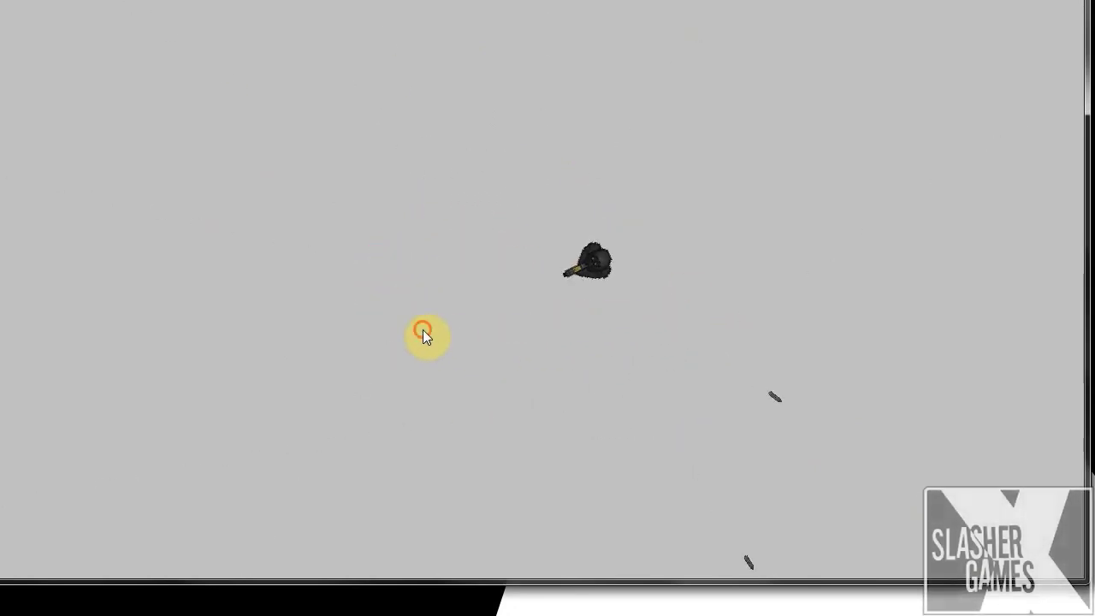
key("a")
left_click(477, 222)
key("s")
left_click(543, 351)
key("d")
left_click(220, 269)
key("w")
left_click(574, 304)
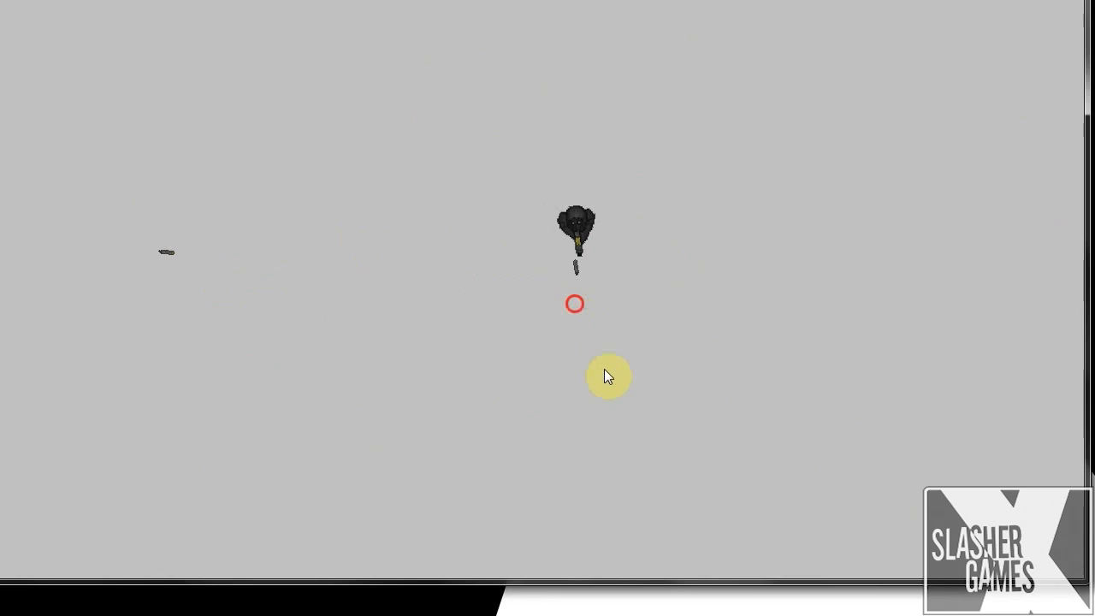
key("a")
left_click(711, 269)
left_click(274, 251)
left_click(611, 228)
left_click(303, 346)
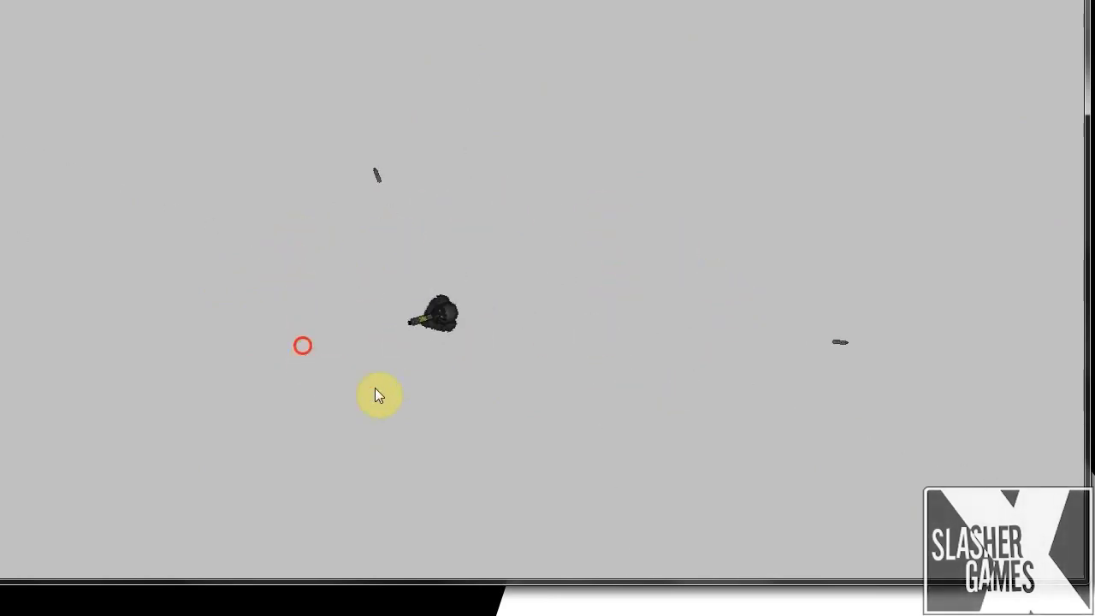
left_click(726, 318)
left_click(623, 212)
key("Escape")
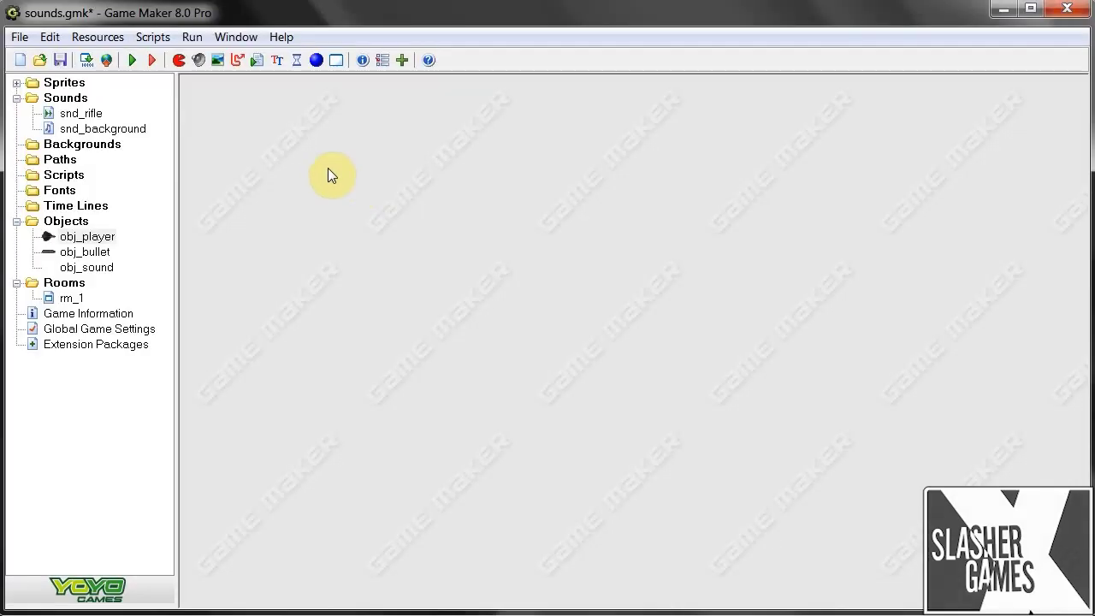
Step: Open obj_player, glance at its Step code, then open the Glob Left Button code
double_click(106, 242)
left_click(445, 224)
double_click(621, 183)
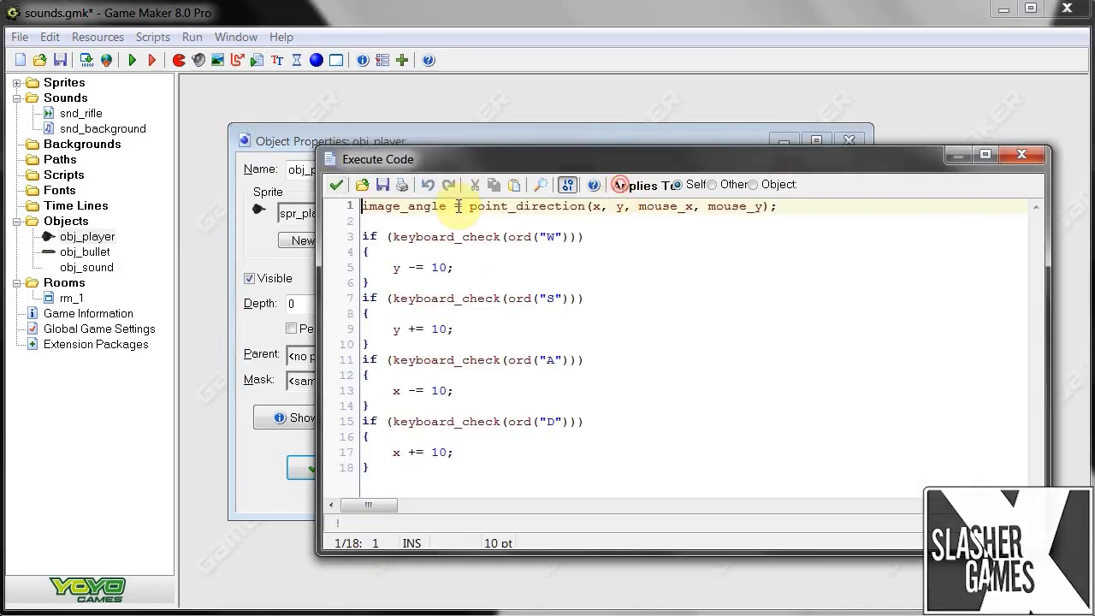
left_click(336, 184)
left_click(458, 239)
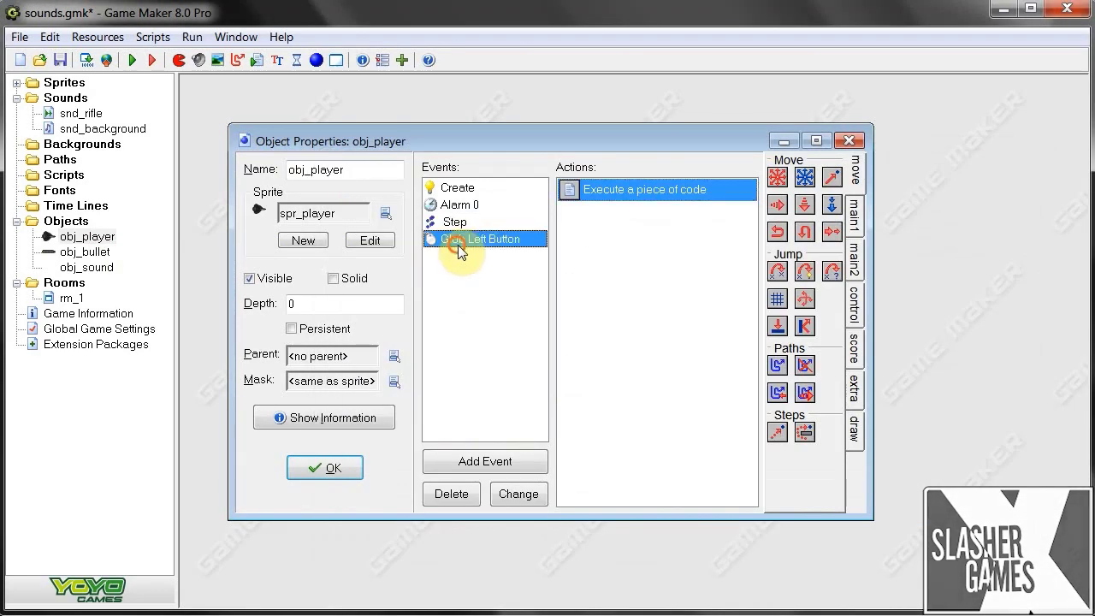
double_click(627, 186)
Step: Delete the if sound_isplaying line and its braces, unindent sound_play(snd_rifle), and save
left_click_drag(416, 267, 326, 255)
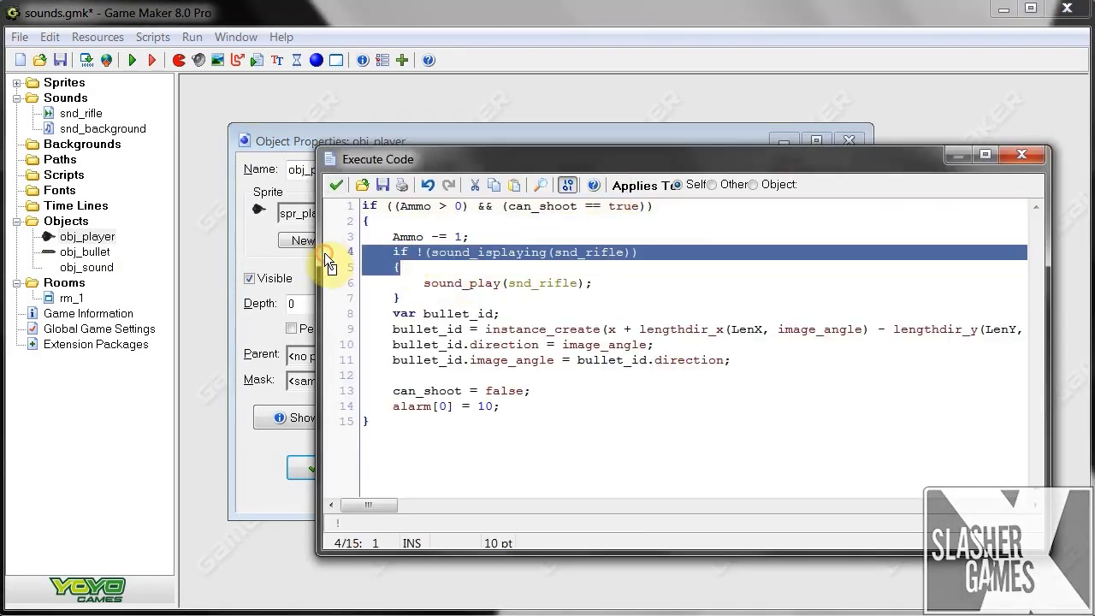
key("BackSpace")
key("BackSpace")
left_click(403, 266)
key("BackSpace")
key("BackSpace")
key("BackSpace")
key("BackSpace")
key("BackSpace")
key("BackSpace")
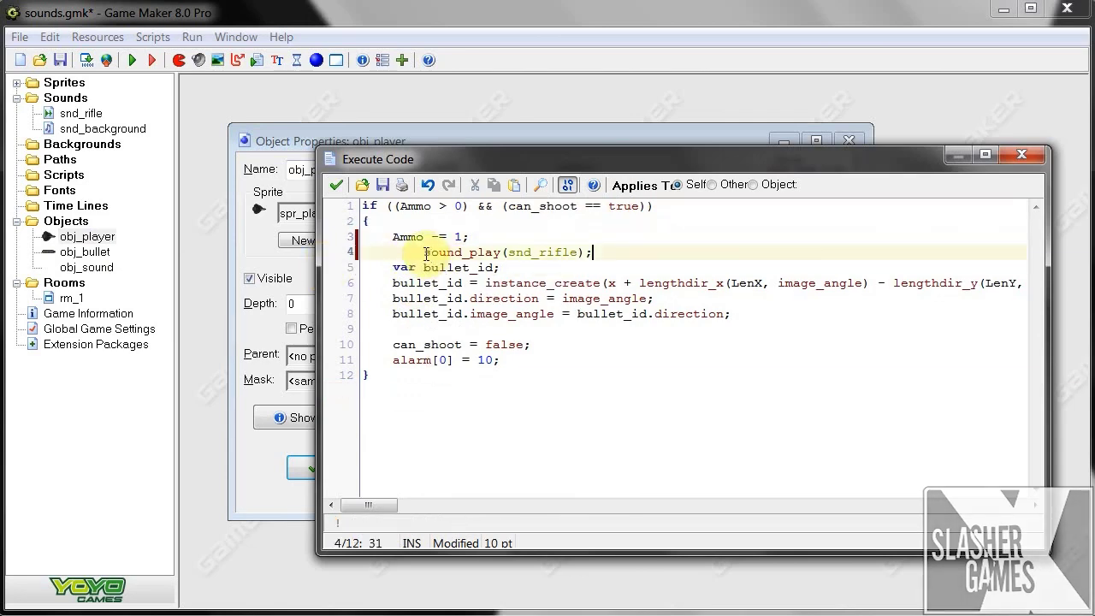
left_click(424, 253)
key("BackSpace")
left_click(336, 185)
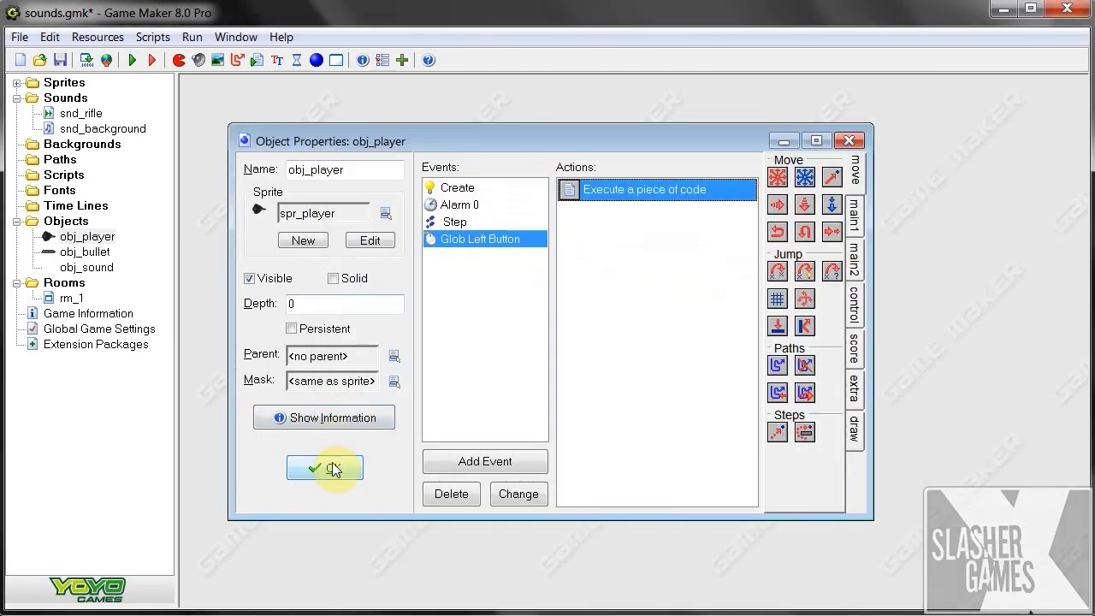
left_click(333, 468)
left_click(76, 115)
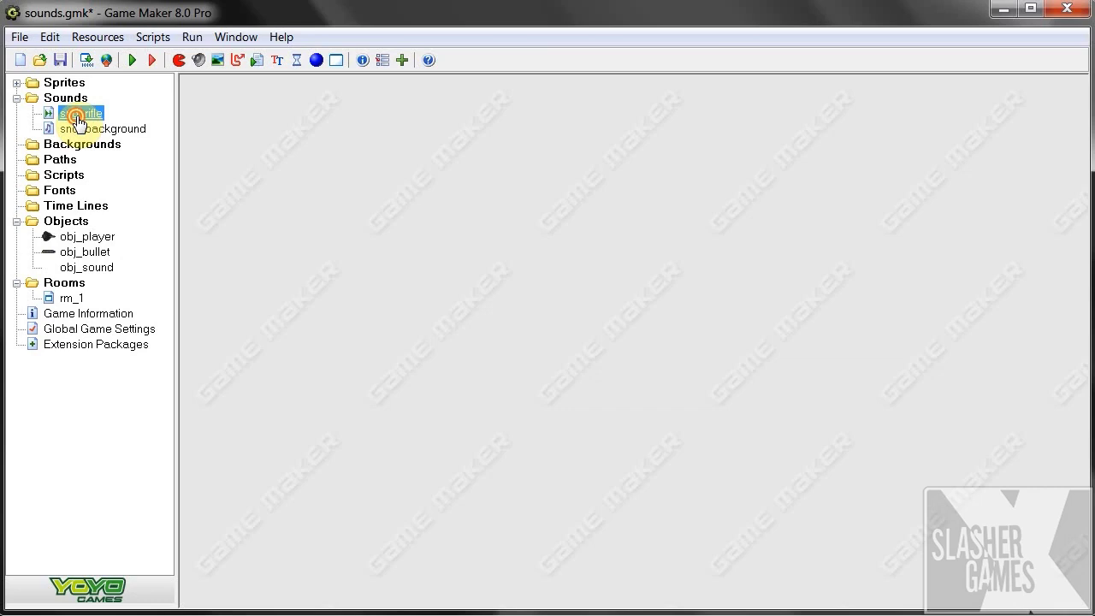
double_click(76, 115)
left_click_drag(346, 158, 444, 115)
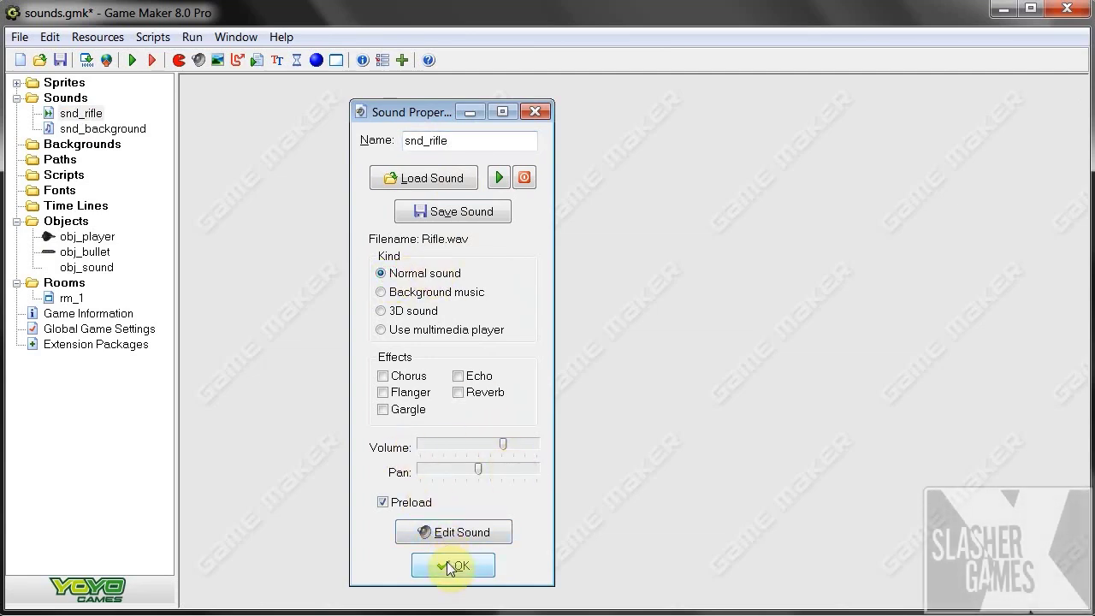
left_click_drag(420, 112, 417, 103)
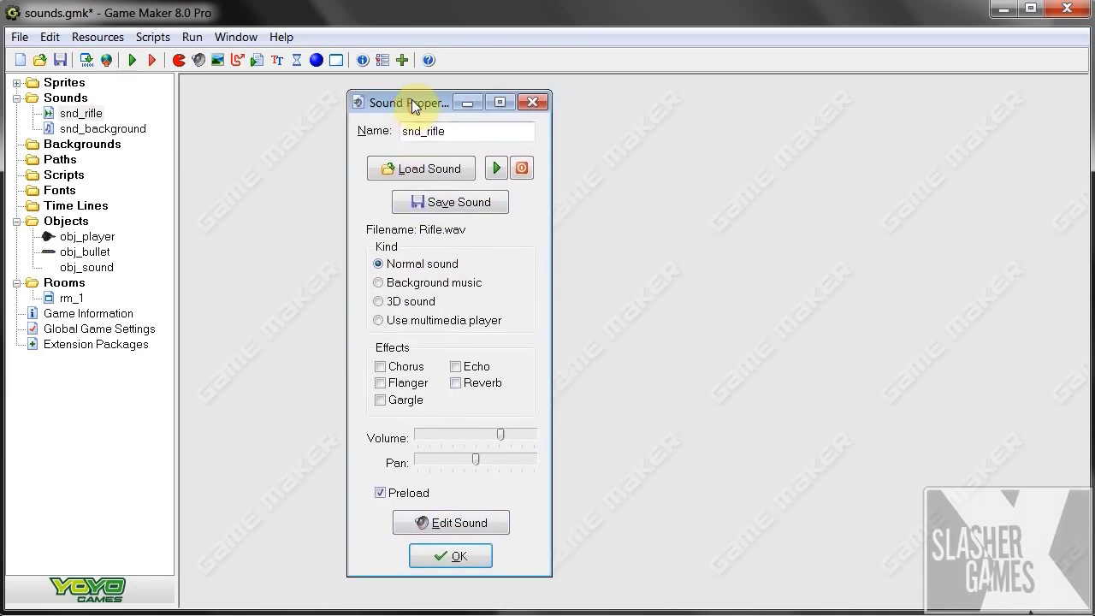
left_click(448, 558)
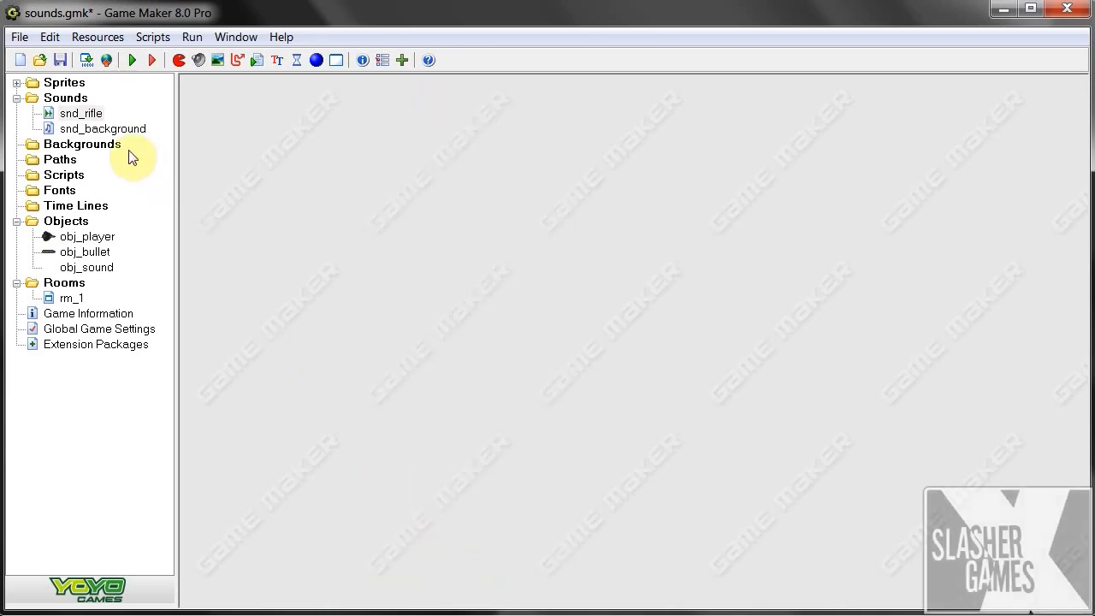
double_click(86, 129)
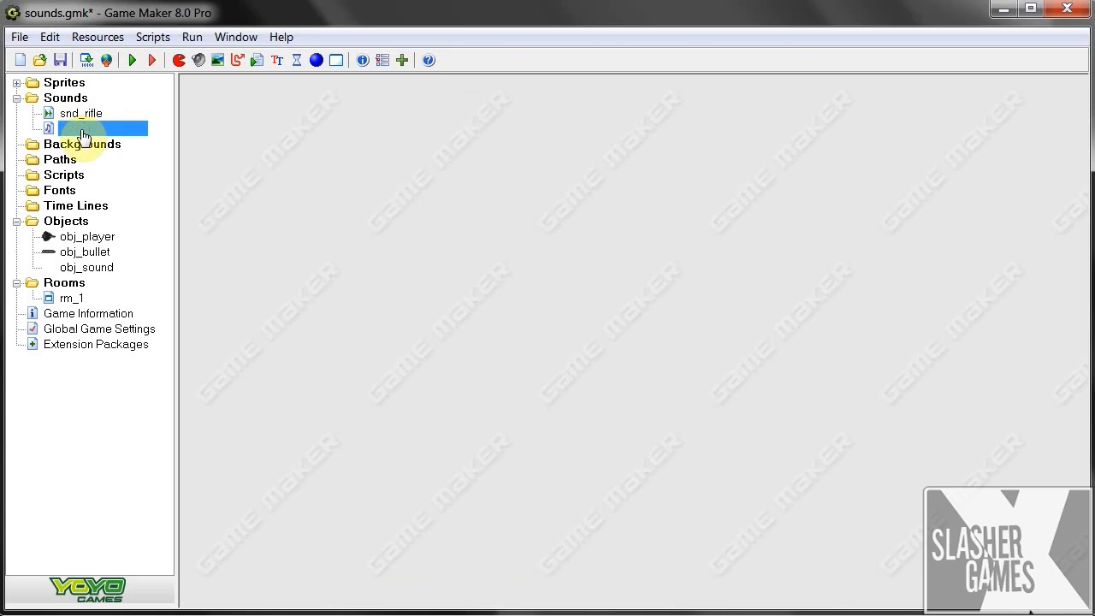
left_click_drag(360, 152, 350, 114)
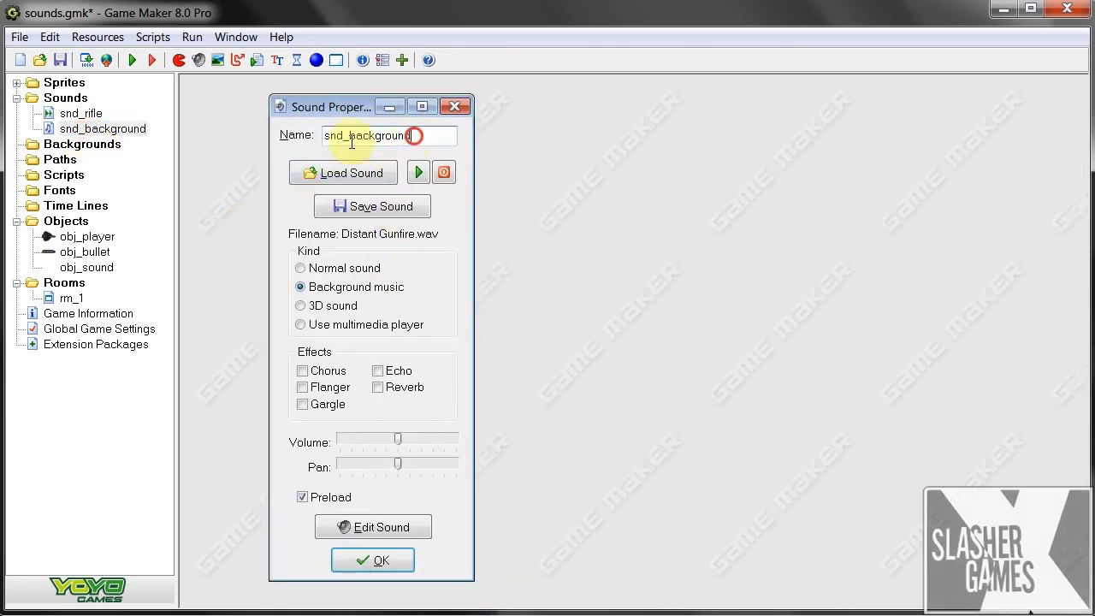
double_click(410, 135)
left_click(431, 137)
double_click(381, 134)
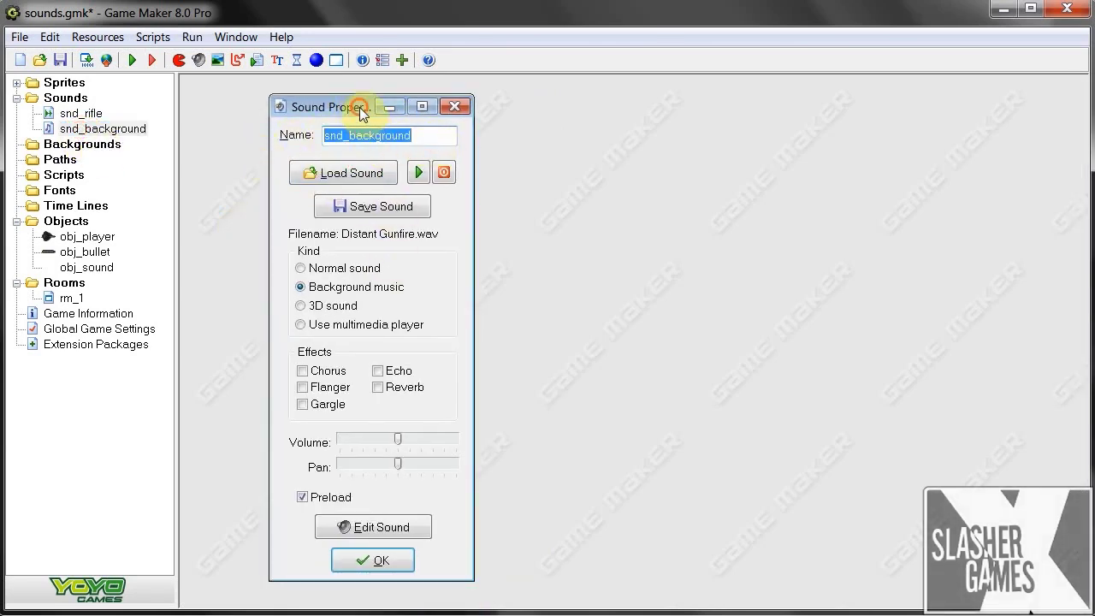
mouse_move(356, 110)
left_mouse_down()
mouse_move(271, 88)
mouse_move(368, 102)
left_mouse_up()
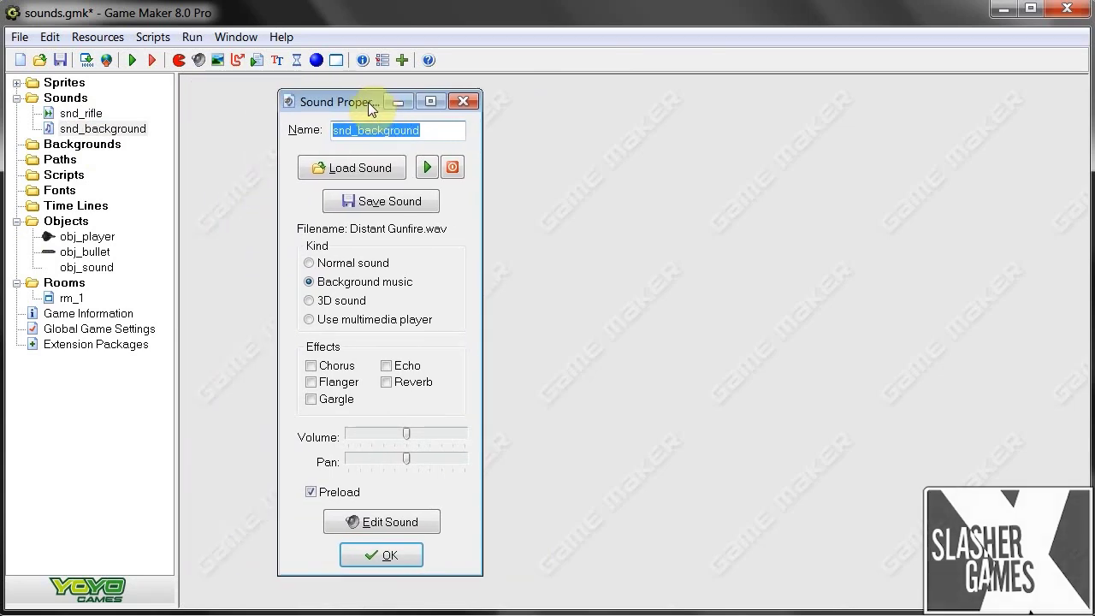
left_click(309, 283)
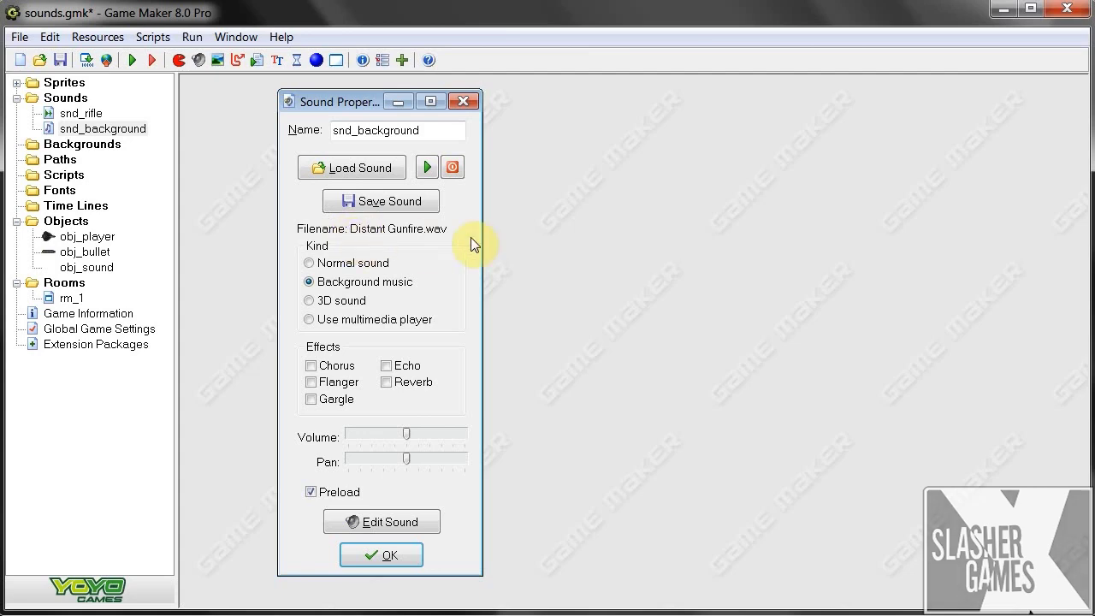
left_click(367, 555)
double_click(86, 267)
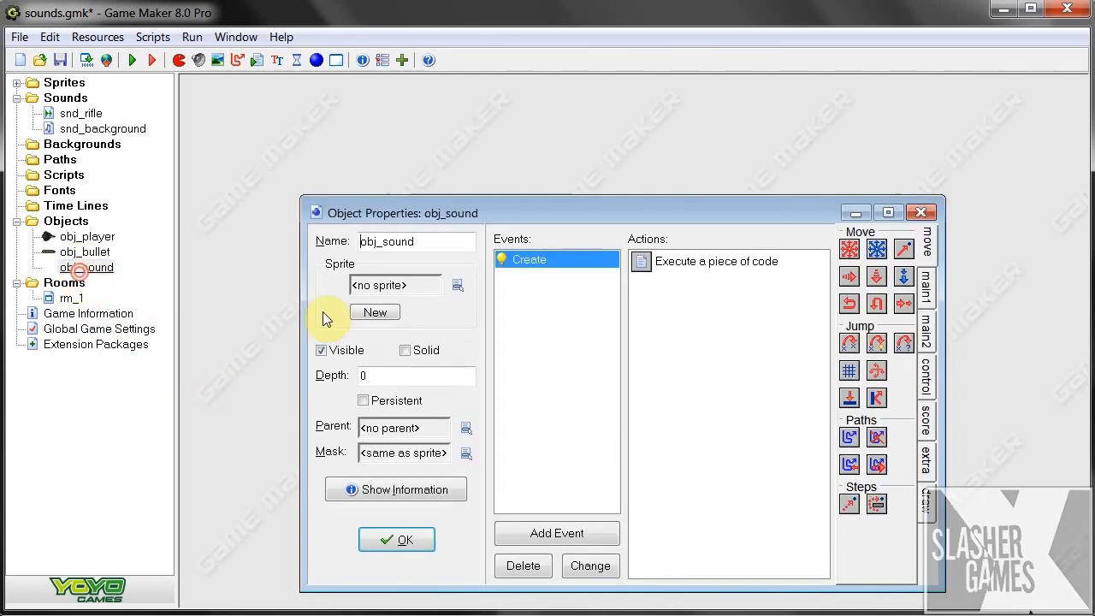
left_click(701, 265)
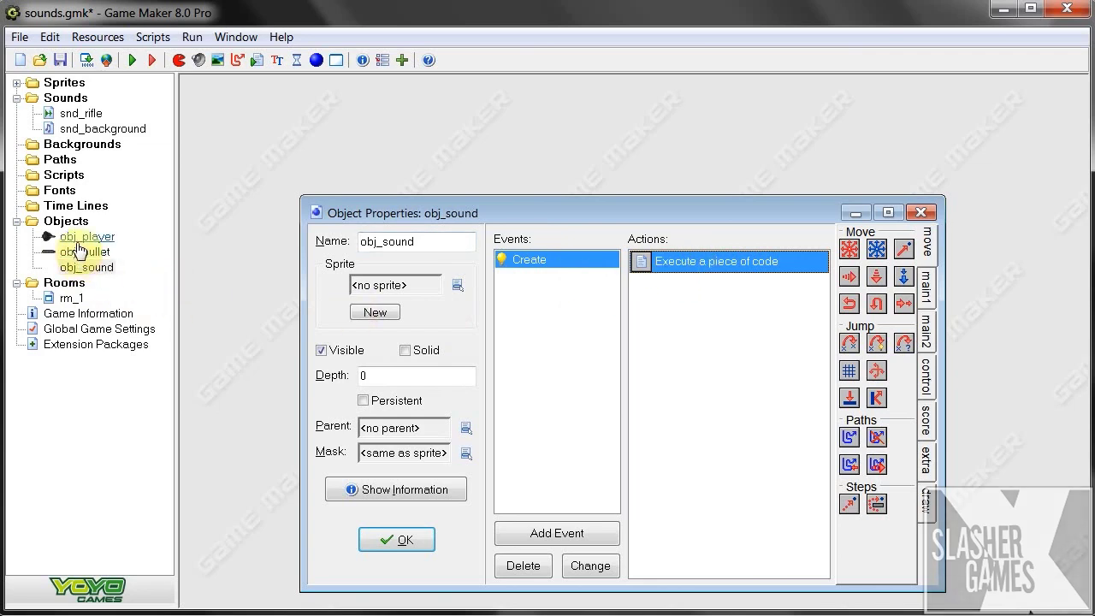
left_click(364, 537)
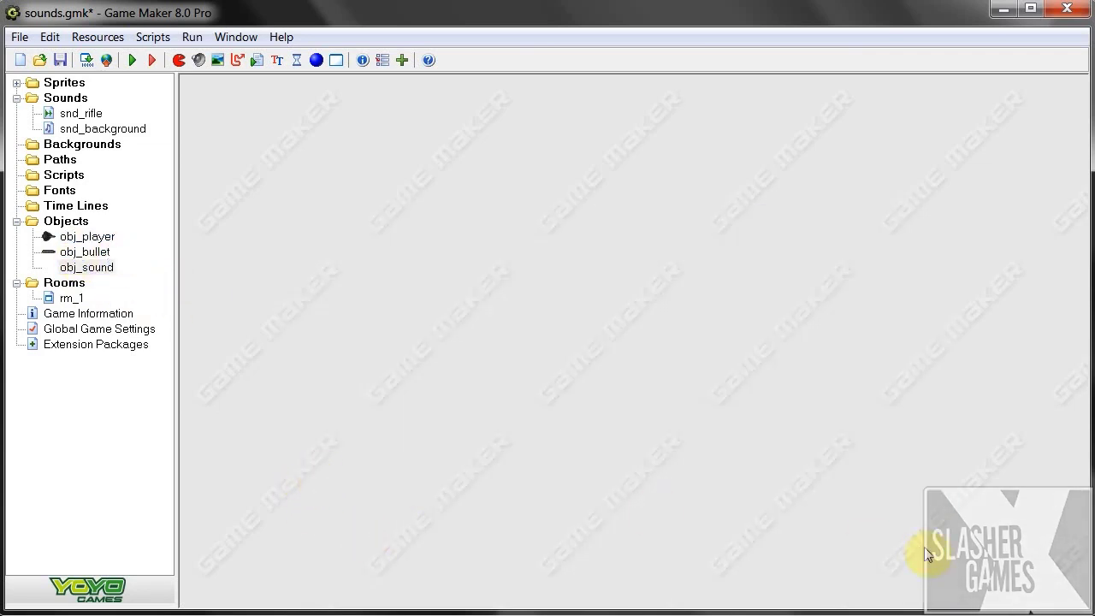